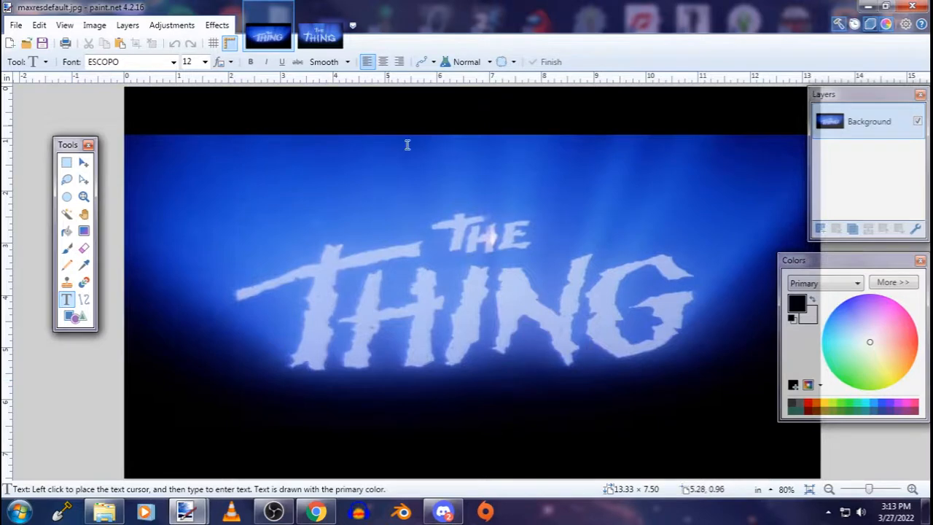
Create a new blank image 1600 pixels wide and 900 pixels high
click(320, 36)
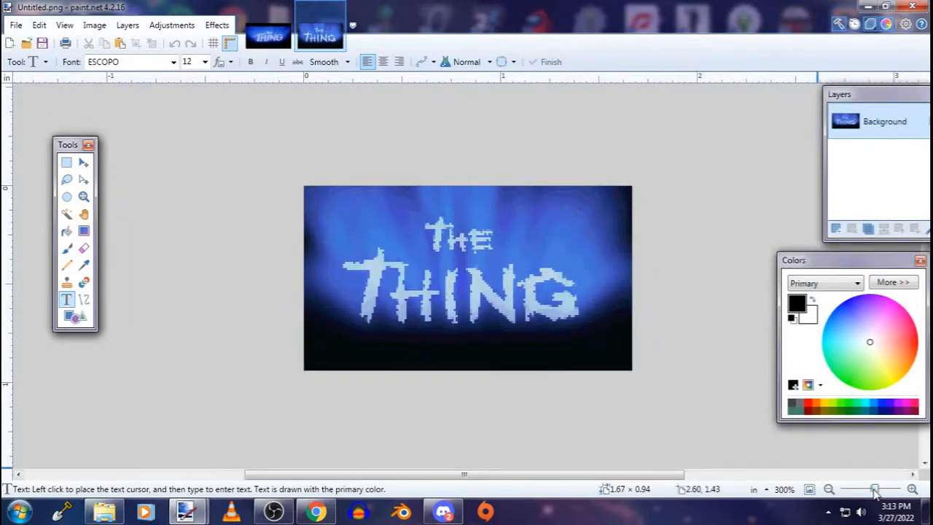
drag(874, 492, 875, 493)
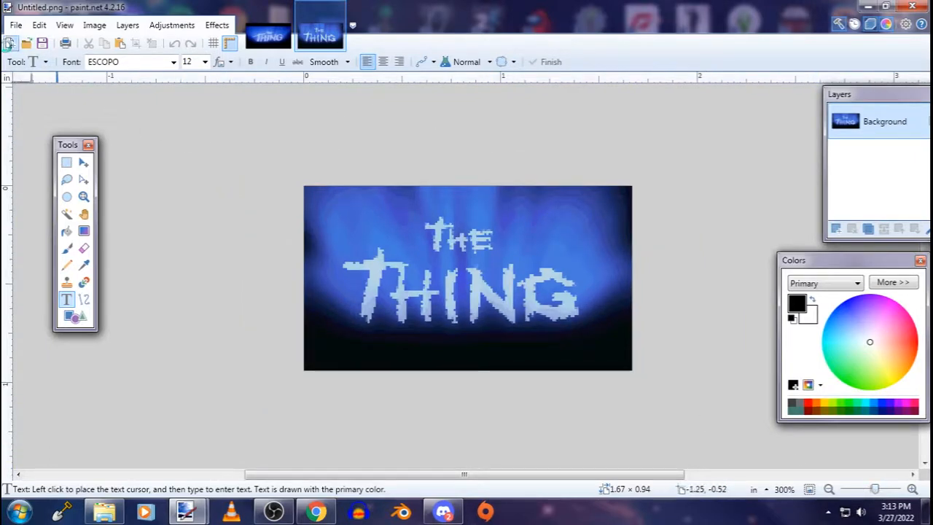
click(9, 44)
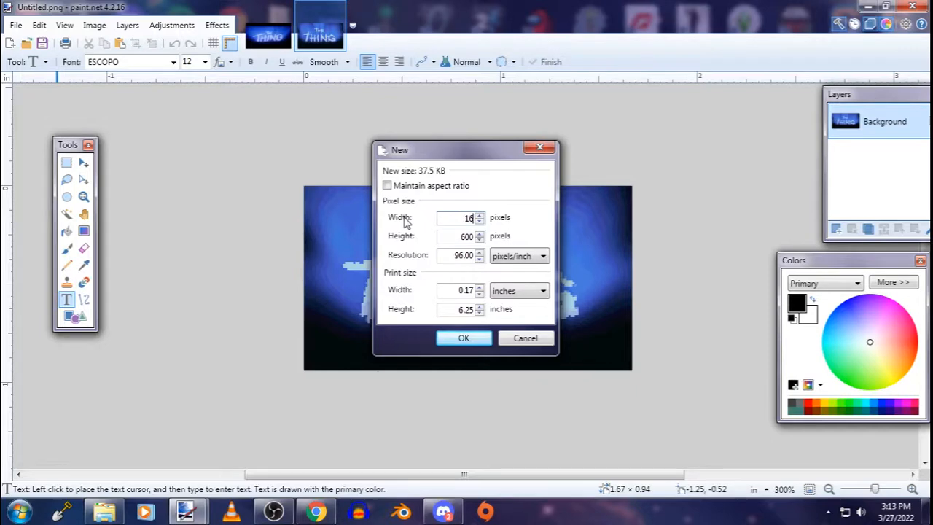
key(Tab)
text(900)
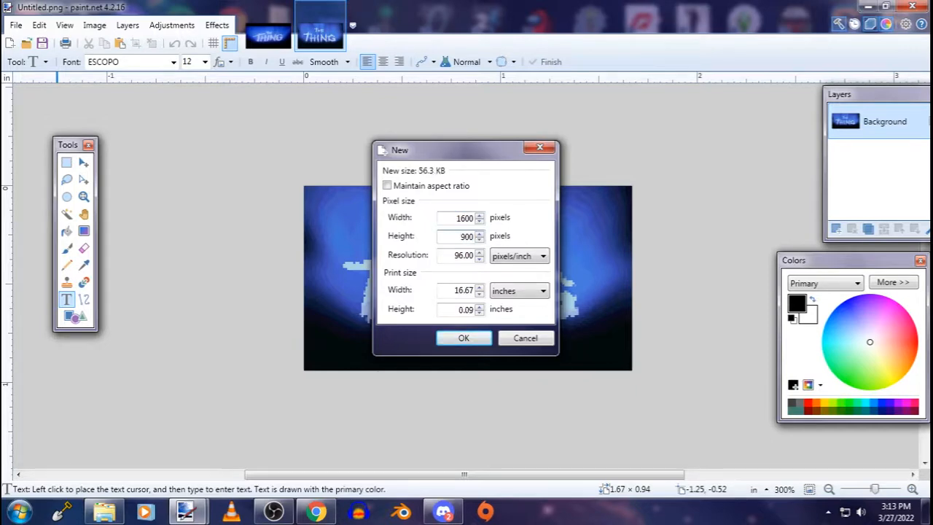
click(464, 337)
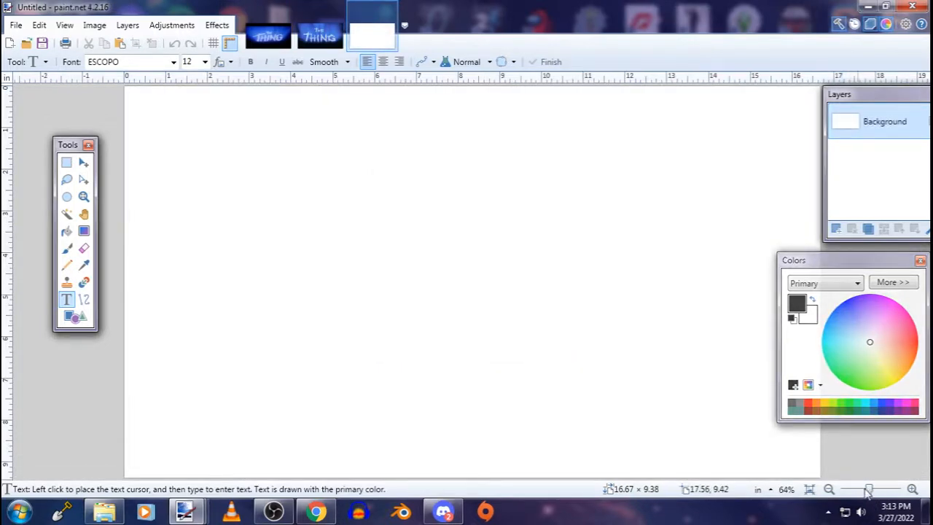
Fill the white background with solid black and add a new empty layer above it
drag(867, 492, 865, 492)
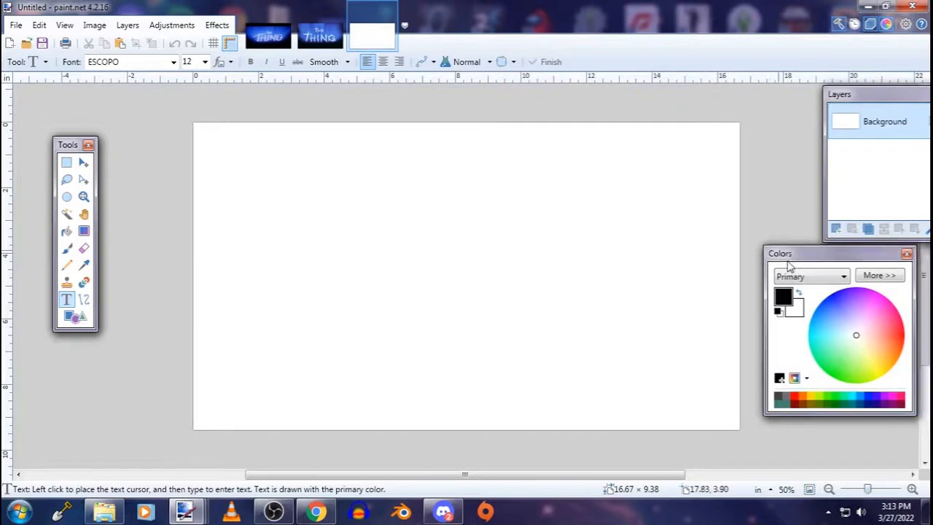
click(67, 231)
click(440, 280)
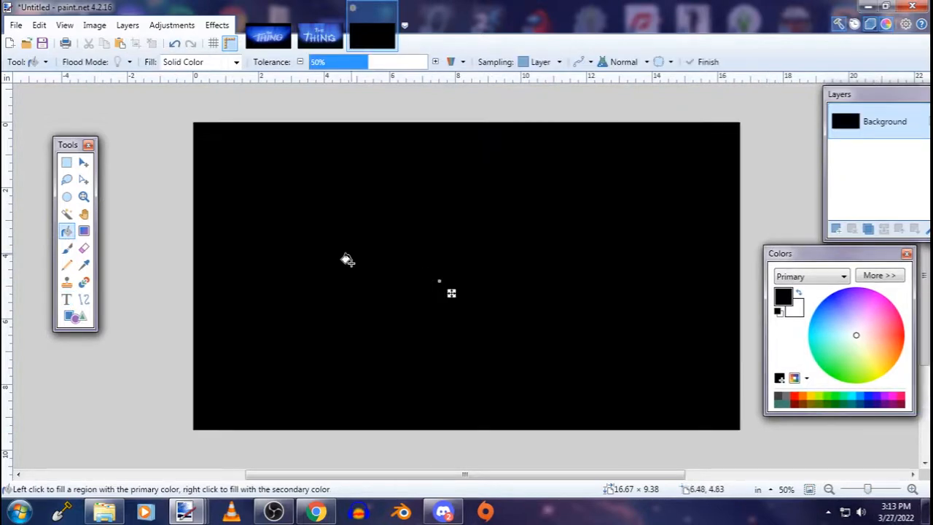
click(66, 162)
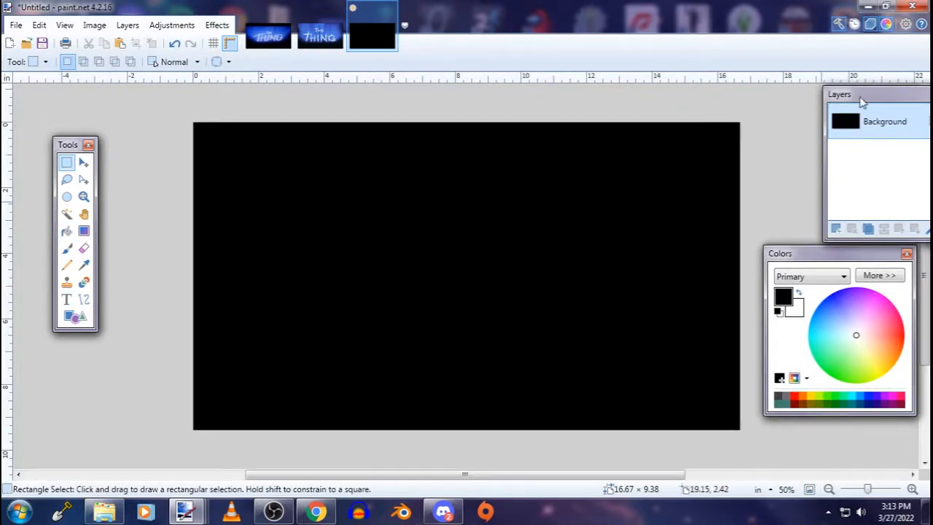
drag(861, 102, 820, 102)
click(794, 231)
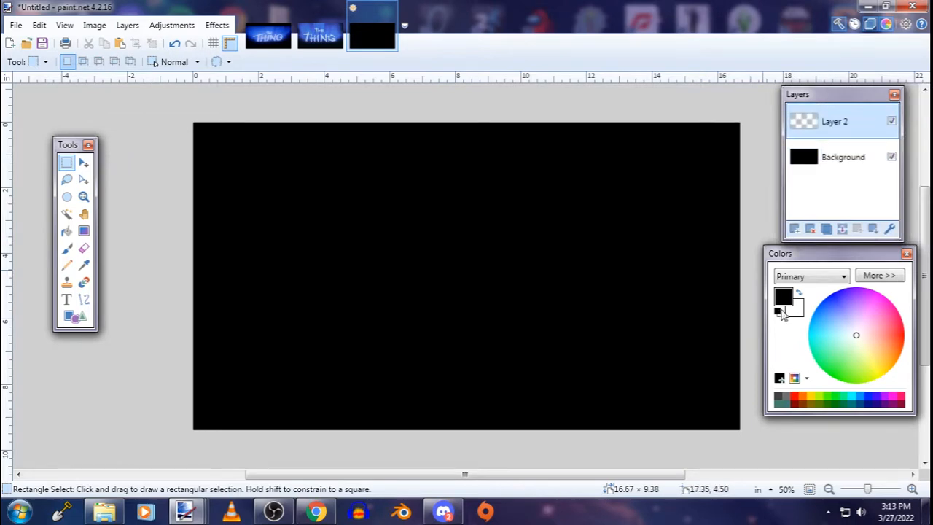
Swap the colors so black is secondary, and set the primary color to a light blue
drag(816, 254, 789, 254)
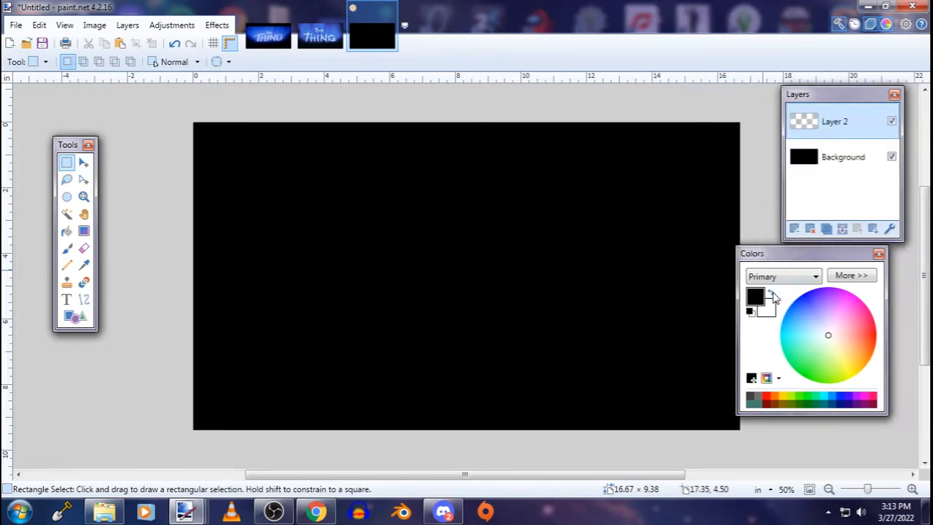
click(771, 292)
drag(803, 337, 810, 326)
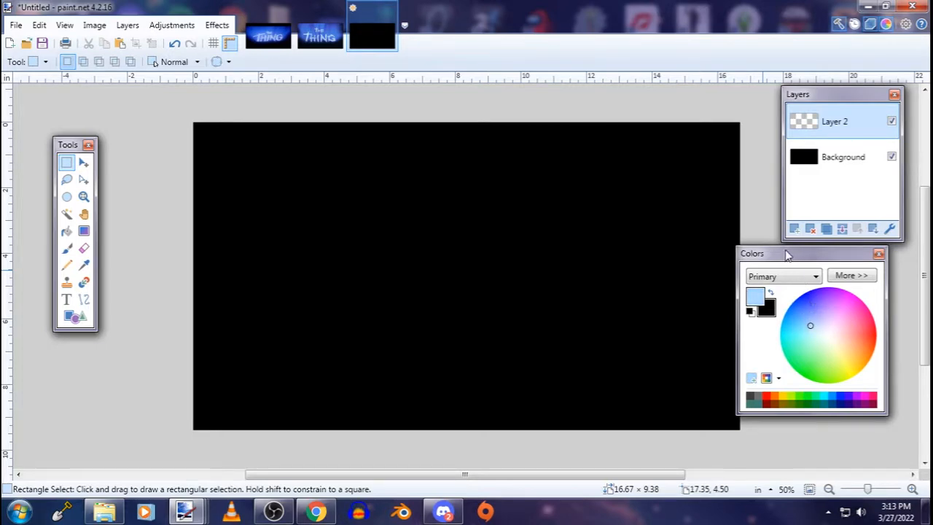
drag(787, 255, 728, 254)
mouse_move(748, 297)
mouse_down()
mouse_move(740, 292)
mouse_move(745, 324)
mouse_up()
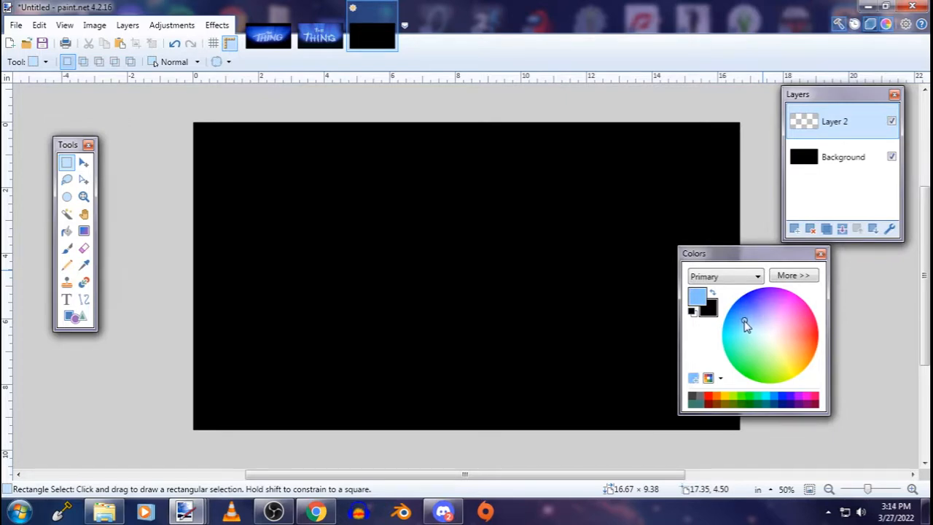
drag(726, 266, 791, 264)
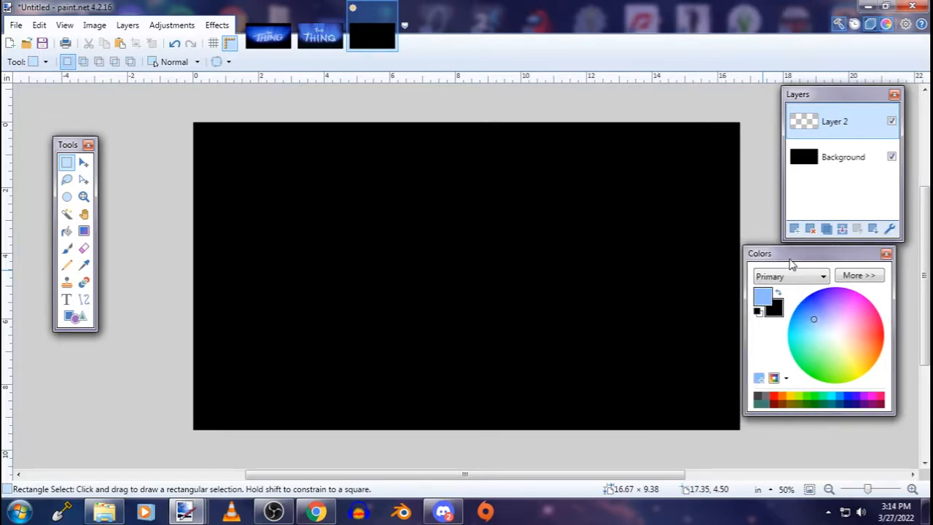
Add the text "THE" in the ESCOPO font at size 96 in the upper middle of the canvas
click(66, 298)
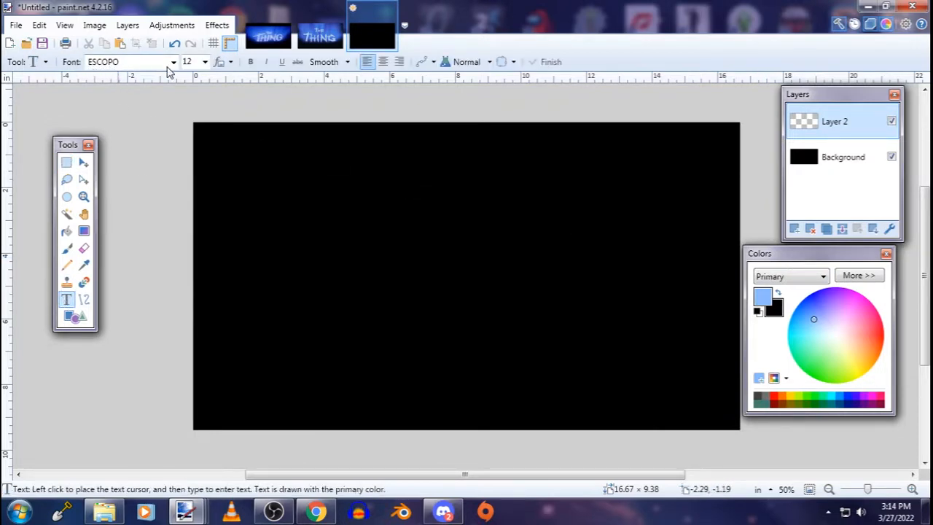
click(205, 62)
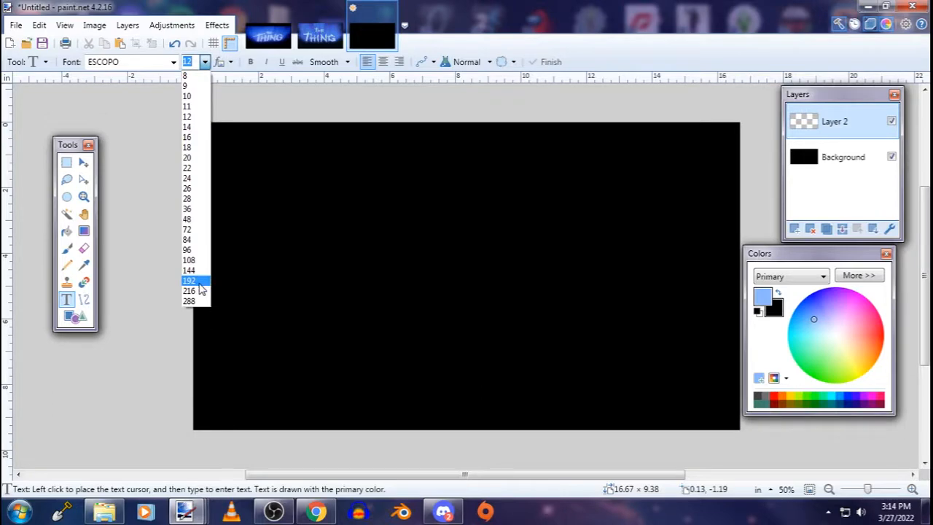
click(198, 291)
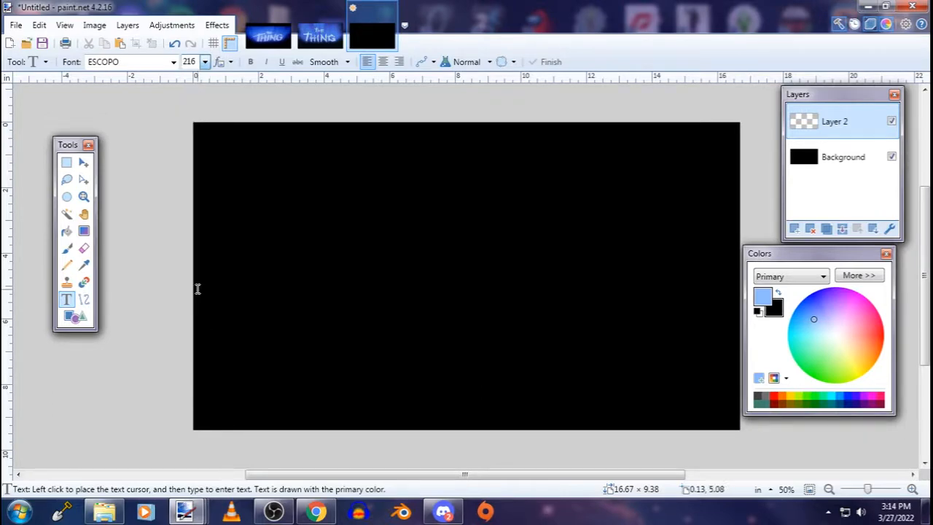
click(204, 63)
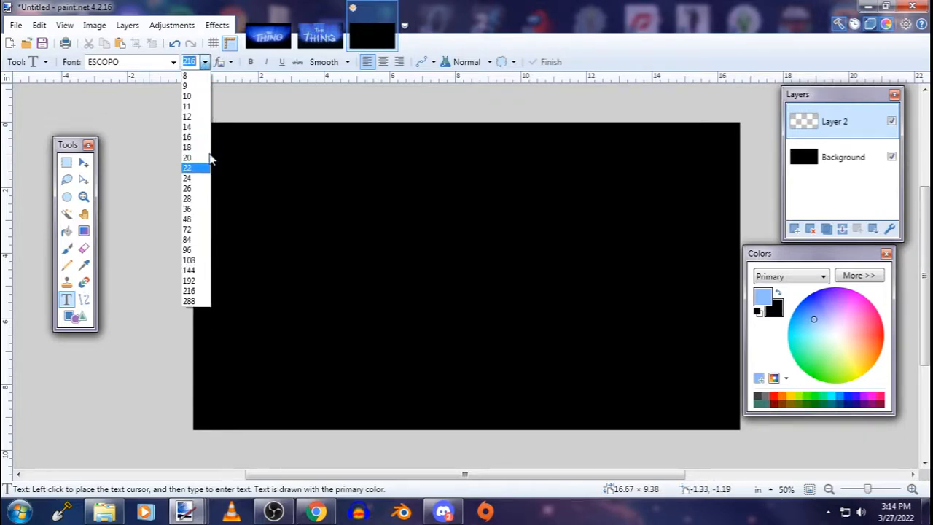
click(192, 261)
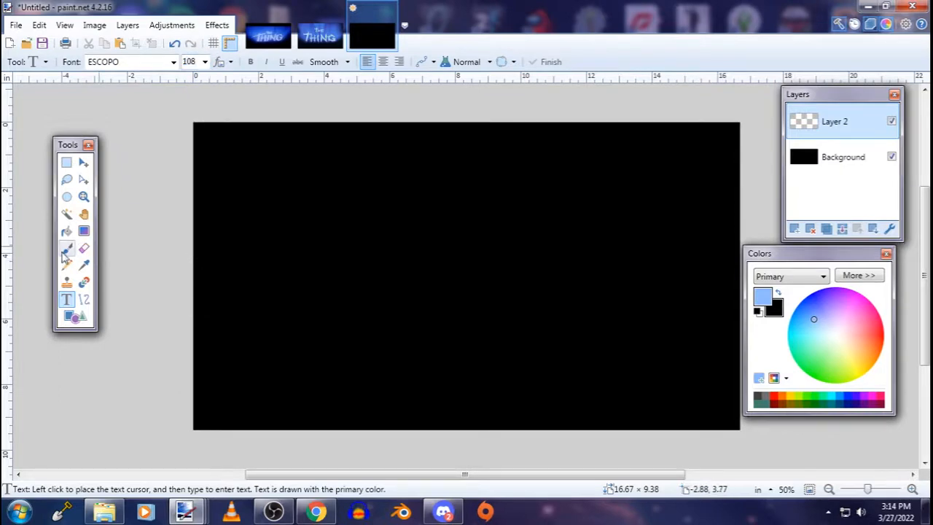
click(340, 189)
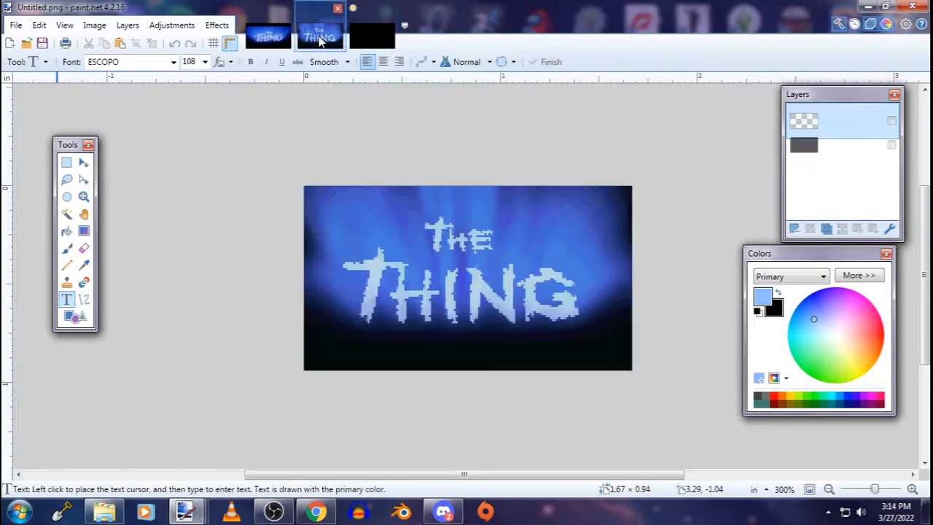
click(320, 36)
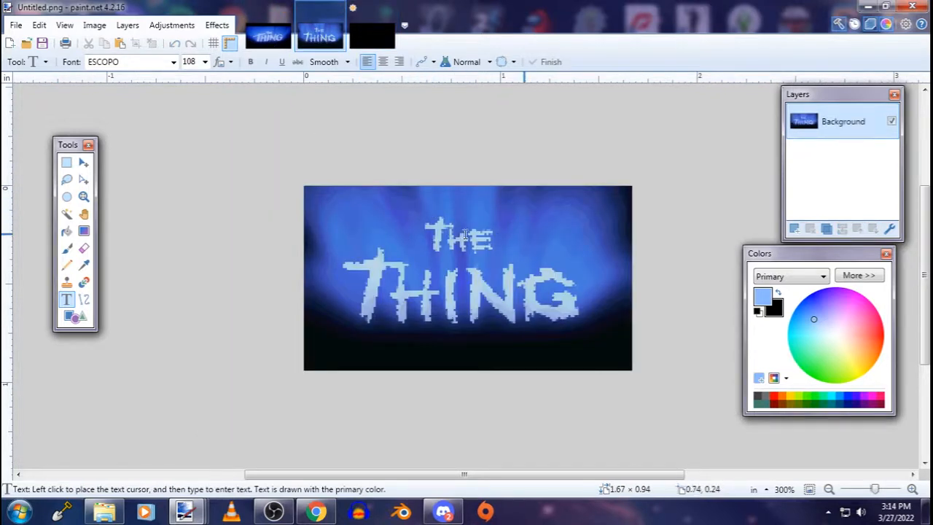
click(371, 33)
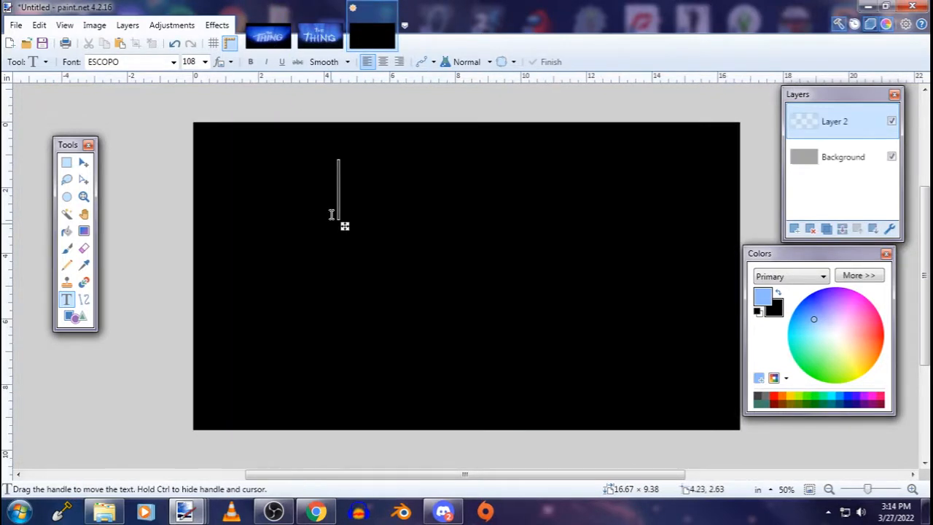
click(204, 62)
click(188, 249)
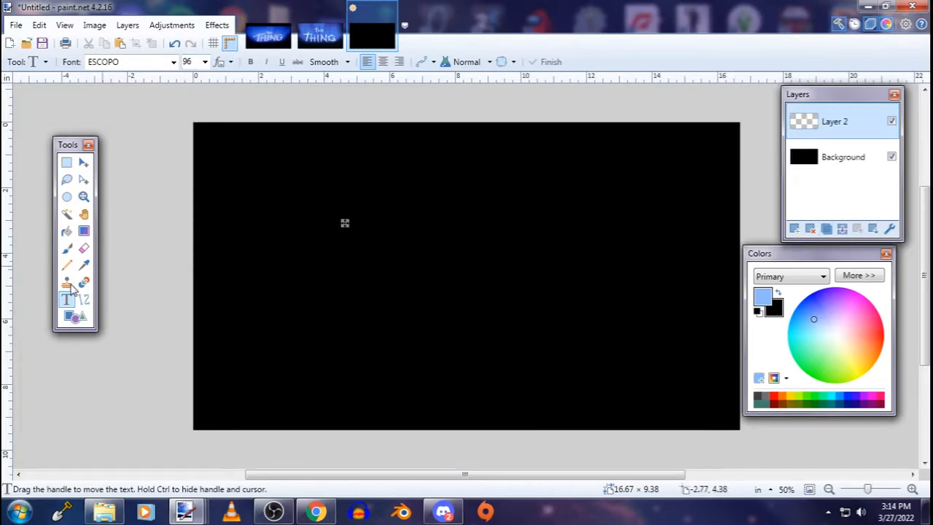
click(410, 202)
text(THE)
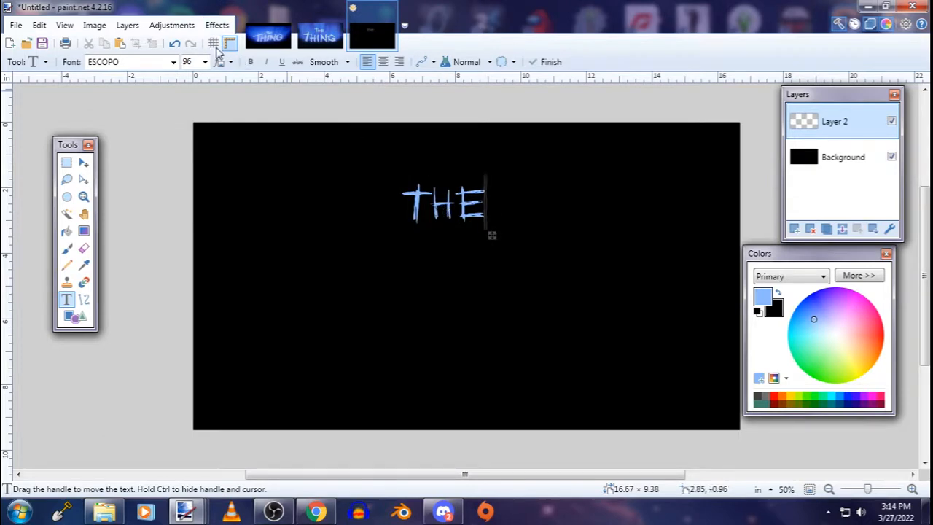
Make the word "THE" bold, shift it slightly down, and retype its final E in the font's smaller form
key(ctrl+b)
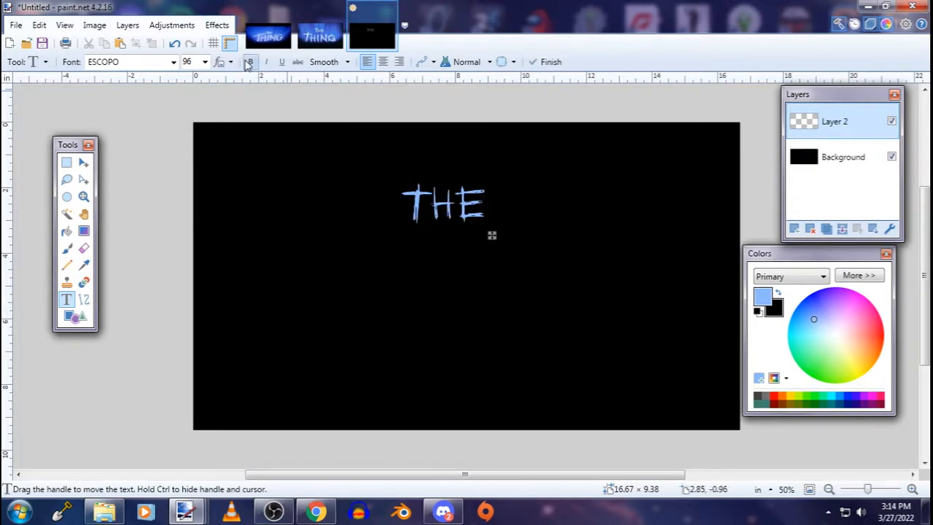
drag(494, 237, 495, 254)
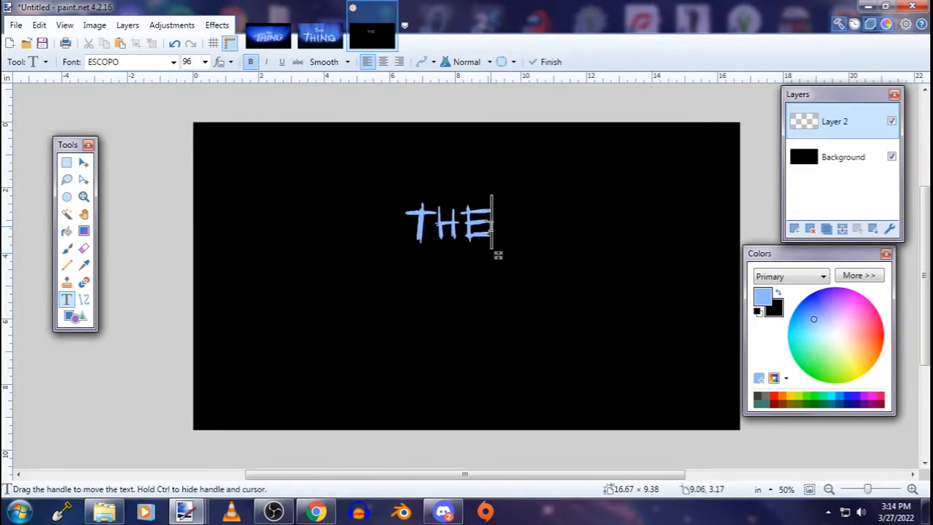
key(BackSpace)
text(E)
Add the bold text "THING" at size 216 and position it just below "THE"
click(336, 317)
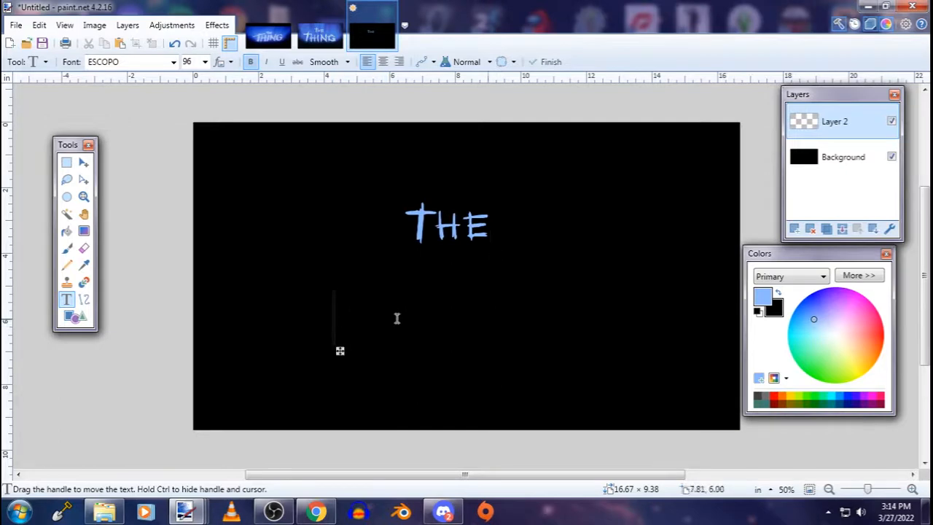
click(205, 62)
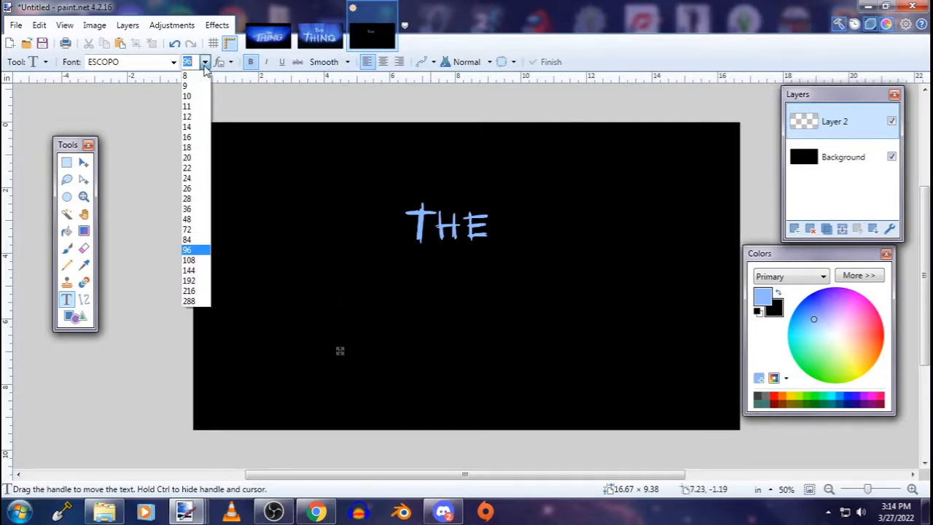
click(190, 291)
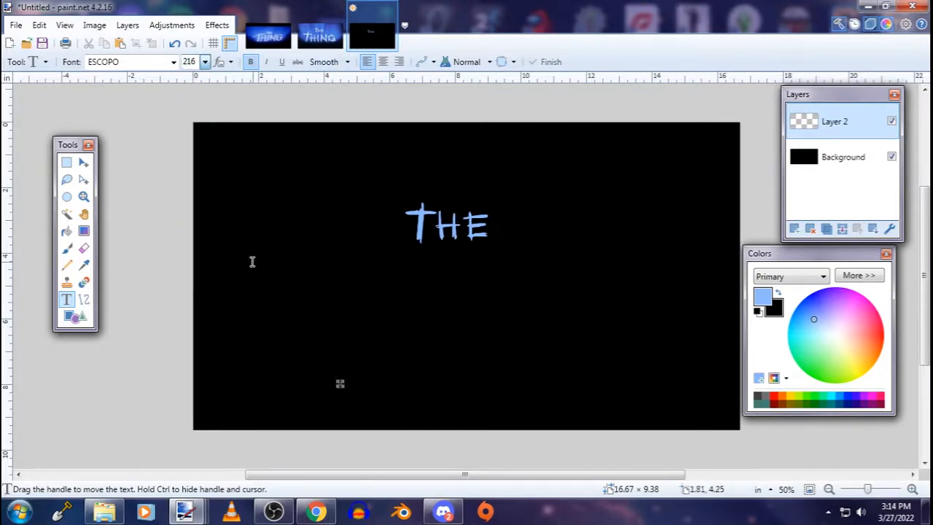
text(THING)
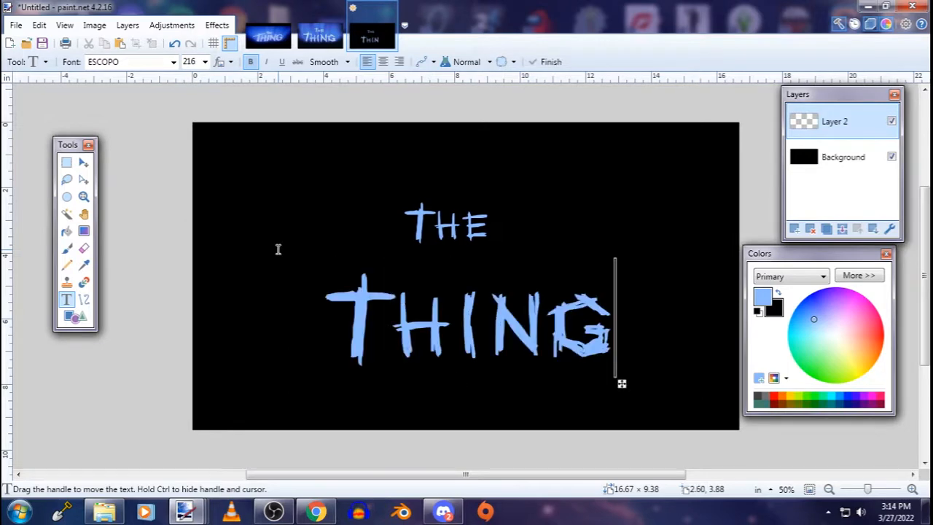
drag(619, 383, 599, 369)
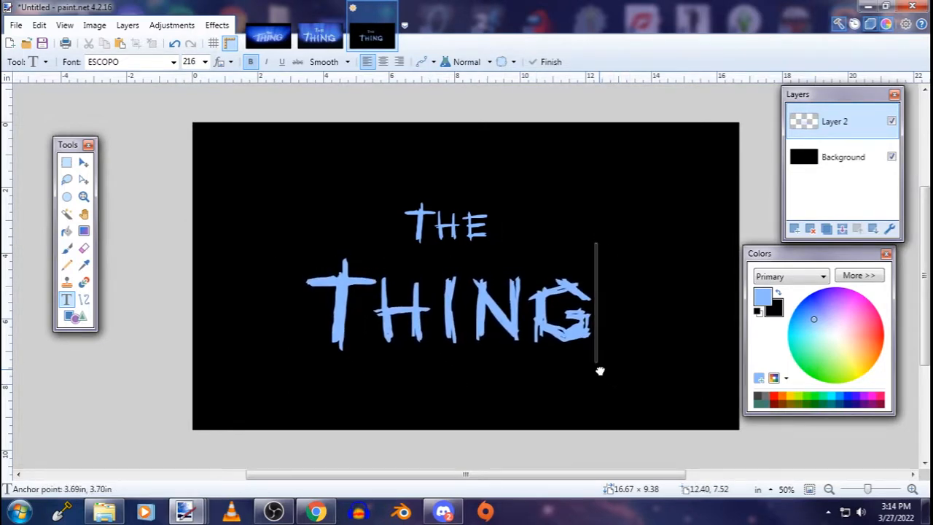
Shift the whole text layer about 0.19 in to the right and clear the selection
click(66, 162)
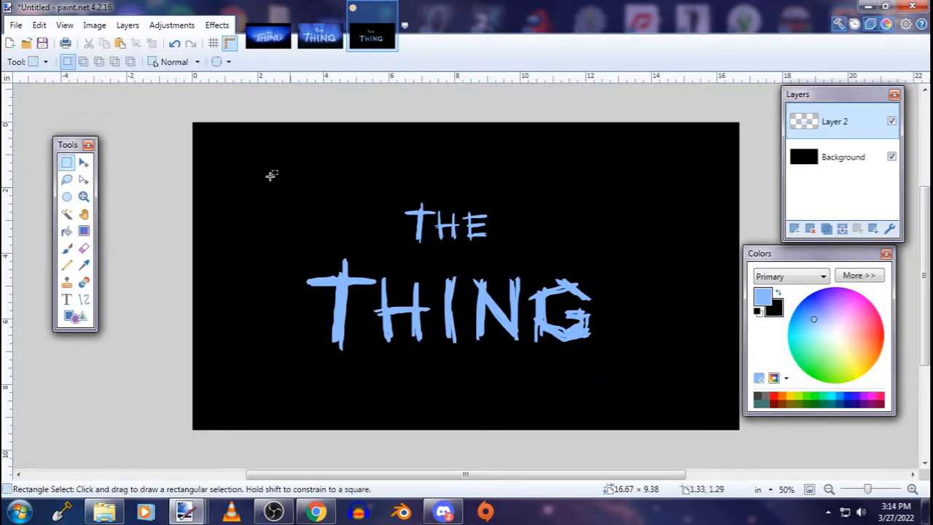
click(83, 163)
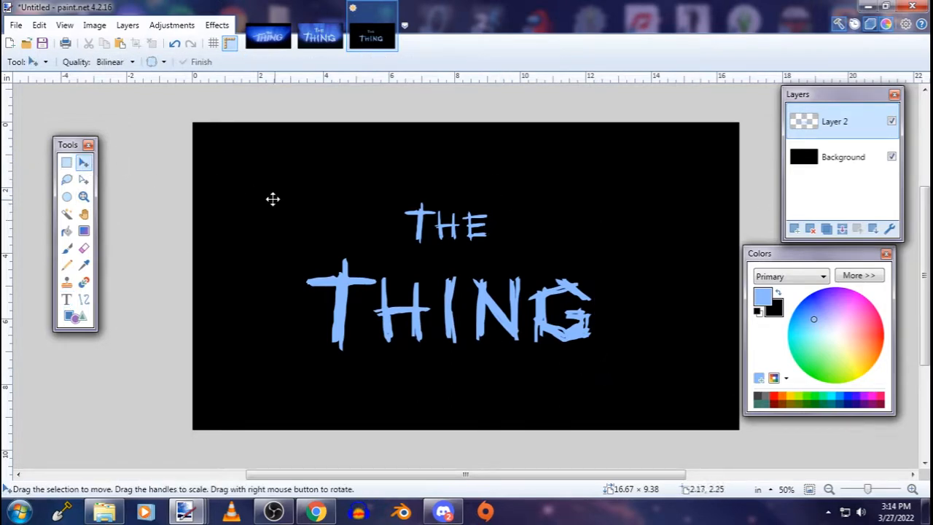
drag(271, 197, 284, 198)
click(66, 162)
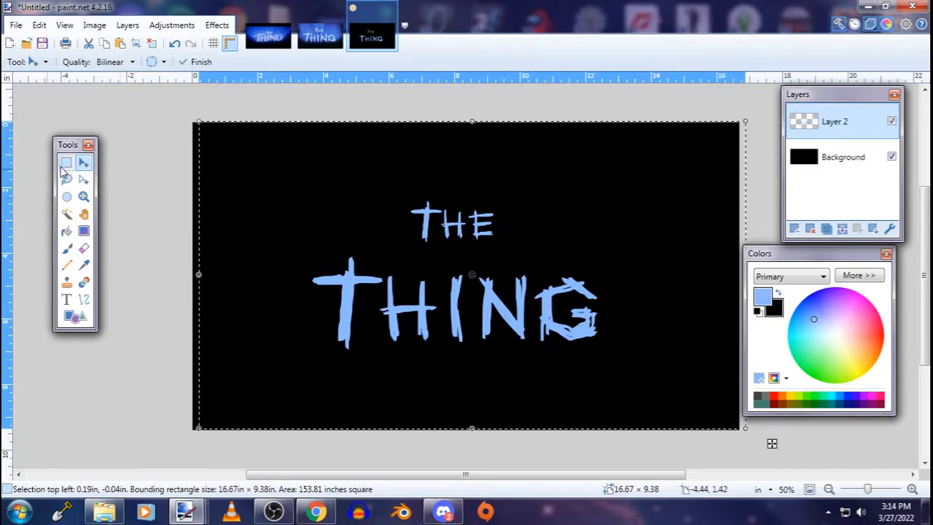
click(156, 139)
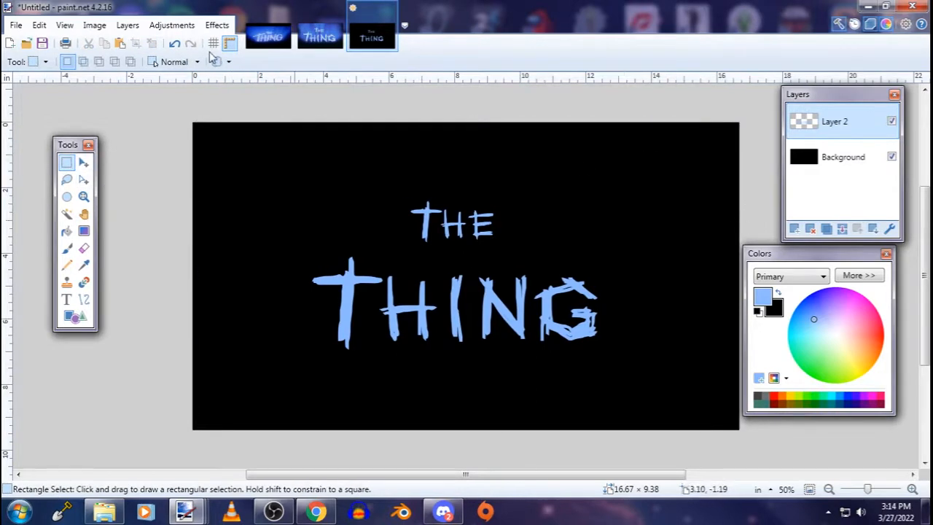
Apply the Morphology effect to the text layer in Dilate mode with linked width and height of 7
click(210, 26)
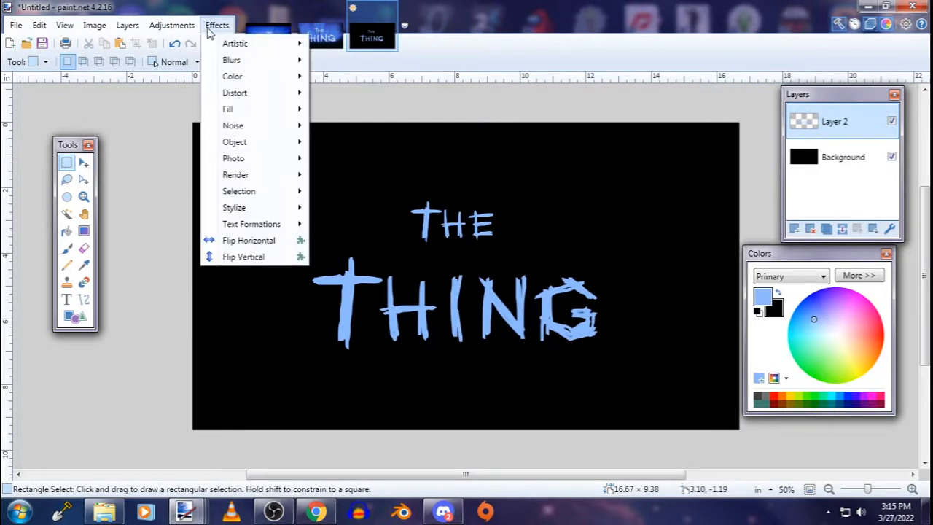
mouse_move(255, 101)
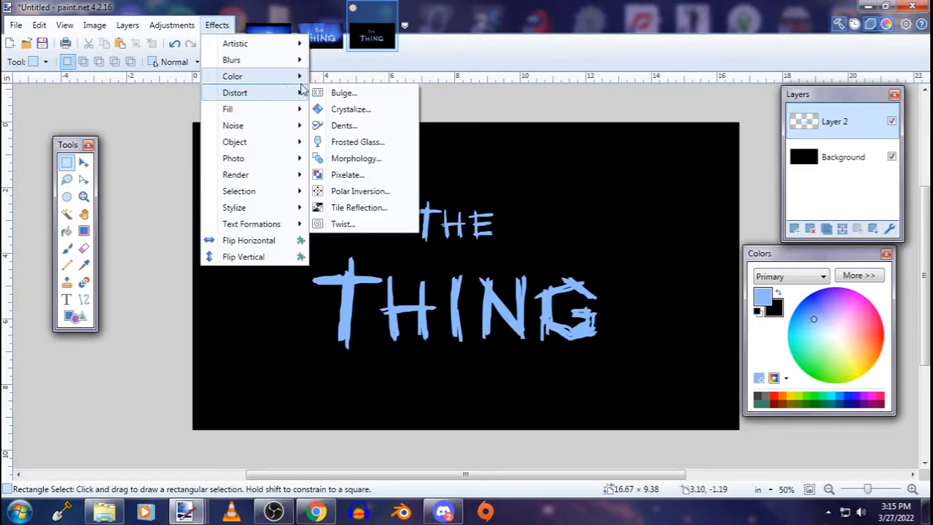
click(348, 165)
drag(434, 181, 710, 146)
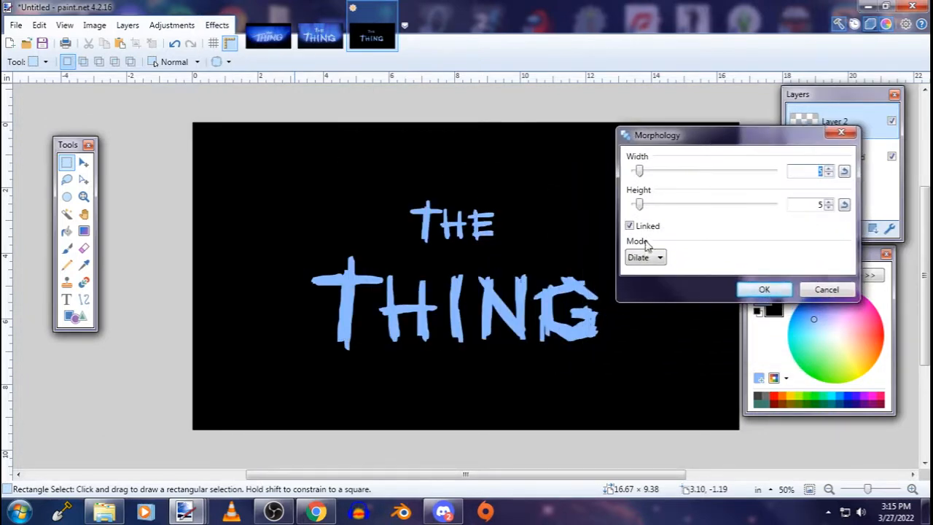
drag(641, 207, 644, 208)
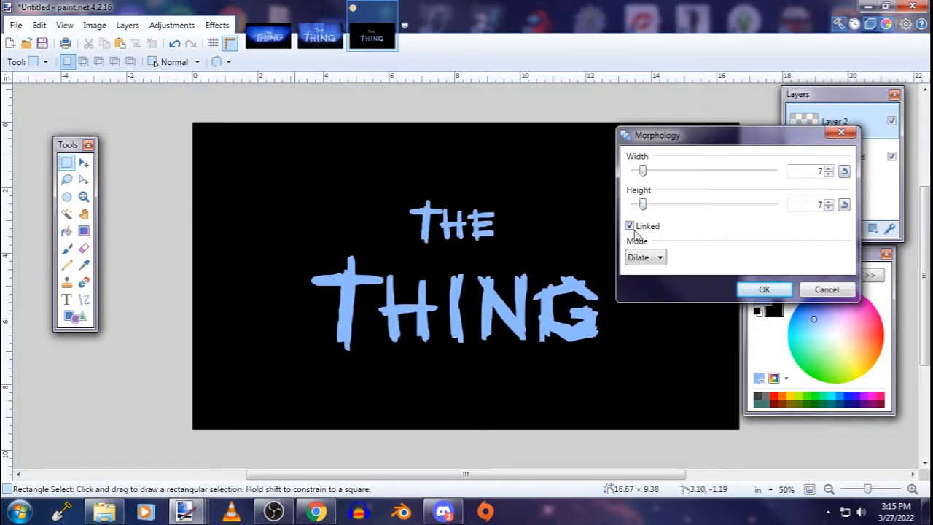
Try Morphology's Erode mode, reduce the linked width and height to 1, and switch back to Dilate
click(641, 261)
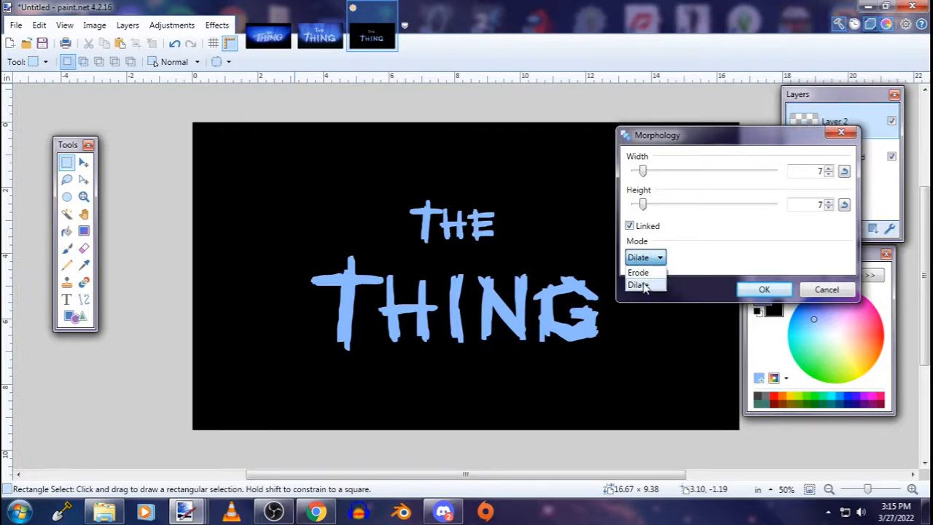
click(644, 274)
mouse_move(646, 204)
mouse_down()
mouse_move(693, 202)
mouse_move(633, 206)
mouse_move(755, 202)
mouse_move(634, 206)
mouse_up()
click(645, 258)
click(639, 284)
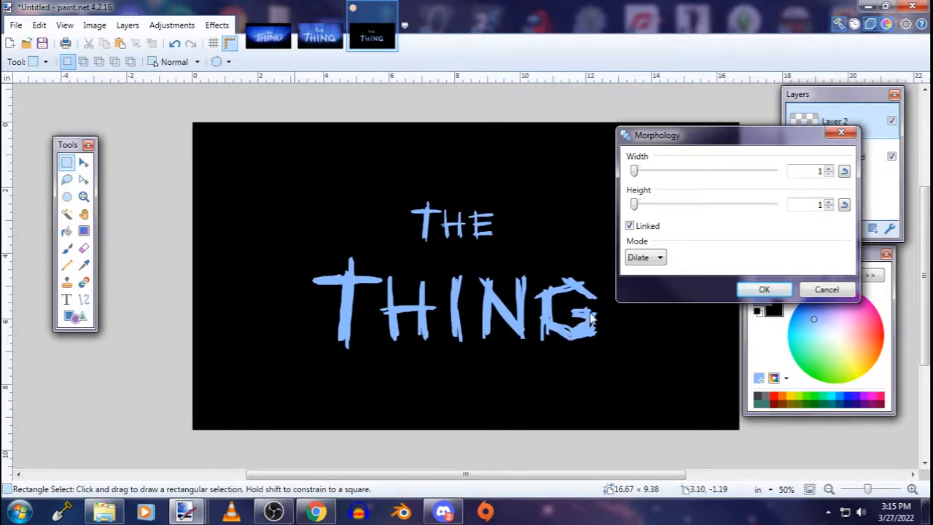
Set Morphology's linked width and height to 8, apply the dilation, and toggle the text layer's visibility to check it
drag(635, 207, 645, 206)
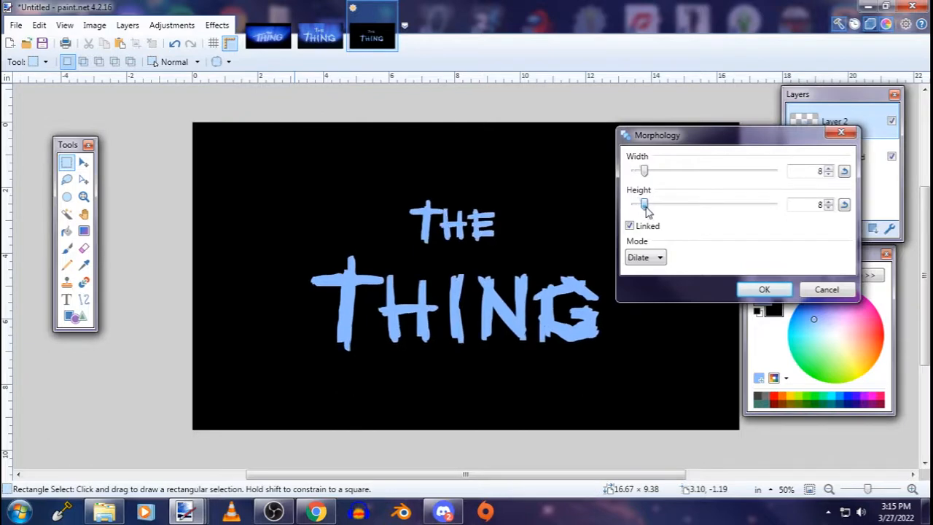
click(763, 290)
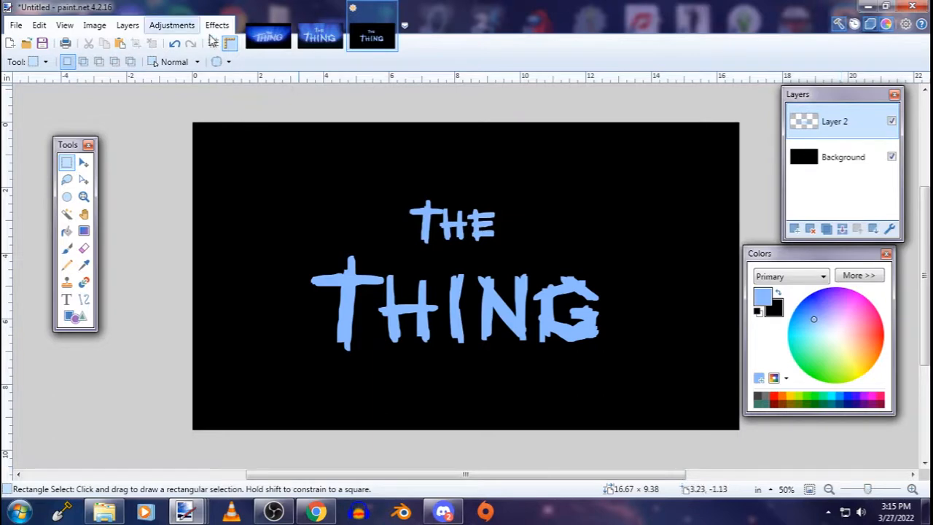
click(891, 122)
click(892, 123)
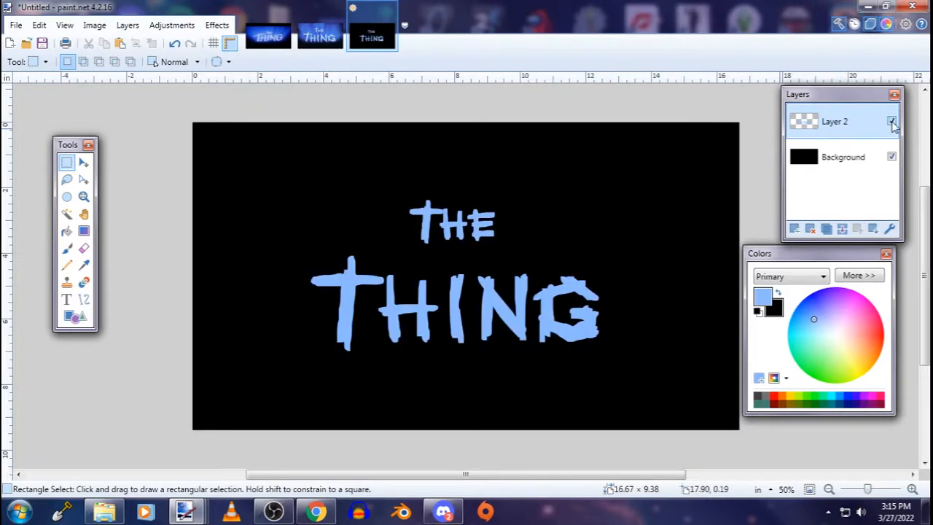
Tilt the text layer in perspective with Rotate / Zoom, setting the second roll value to -90 and the third to 20
click(127, 26)
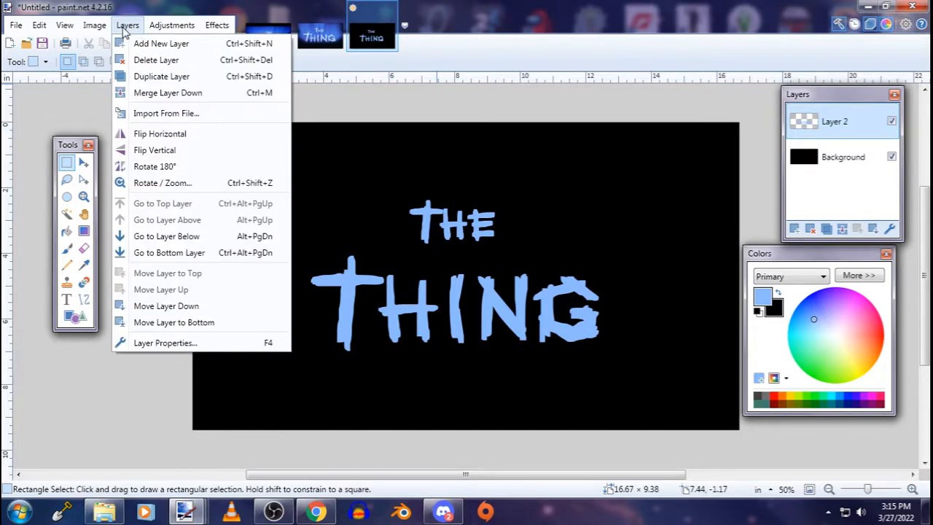
click(149, 183)
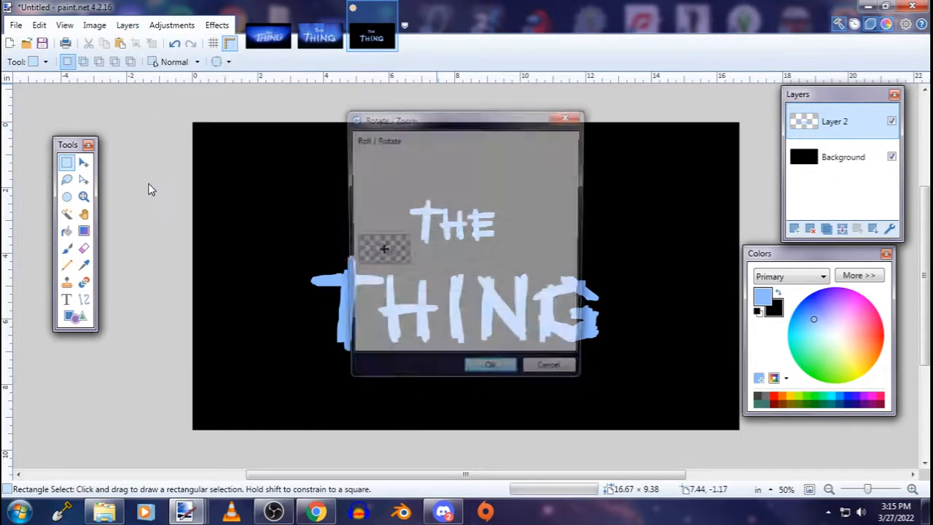
drag(405, 117, 716, 149)
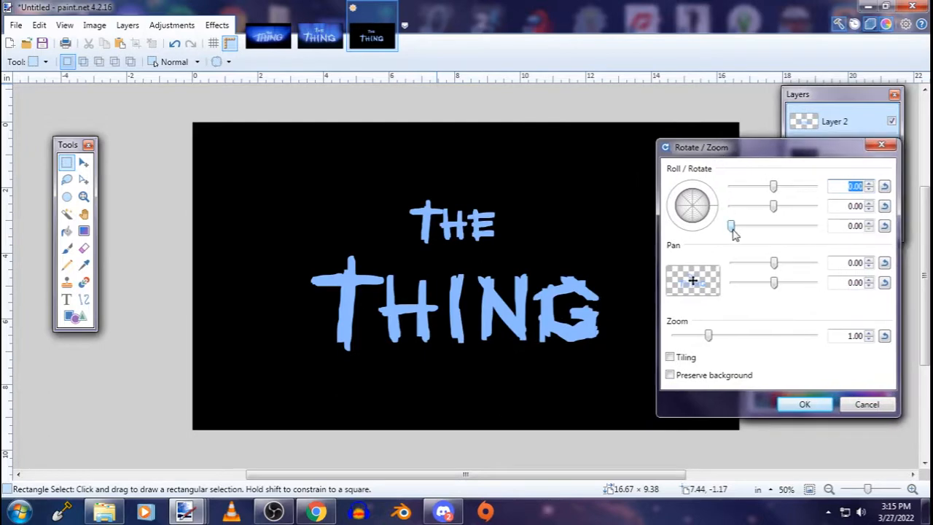
drag(731, 228, 779, 210)
double_click(834, 205)
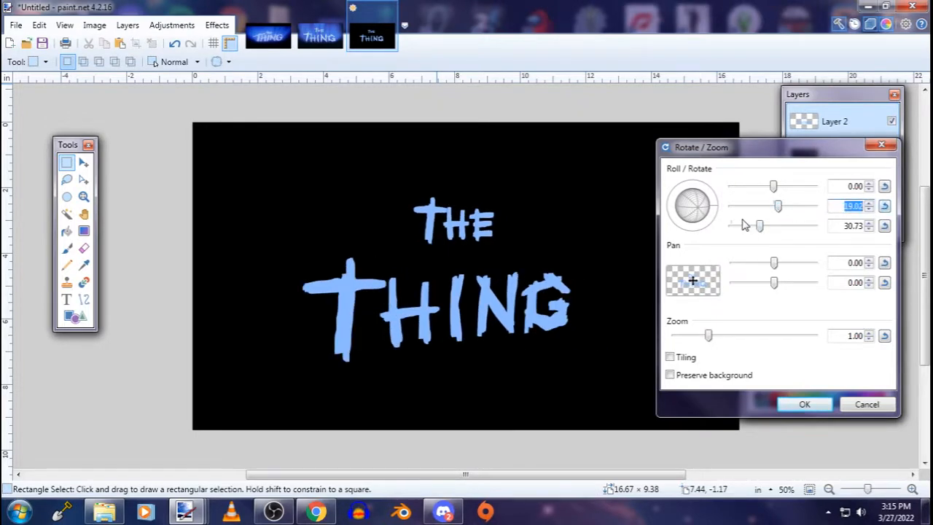
text(-90)
key(Tab)
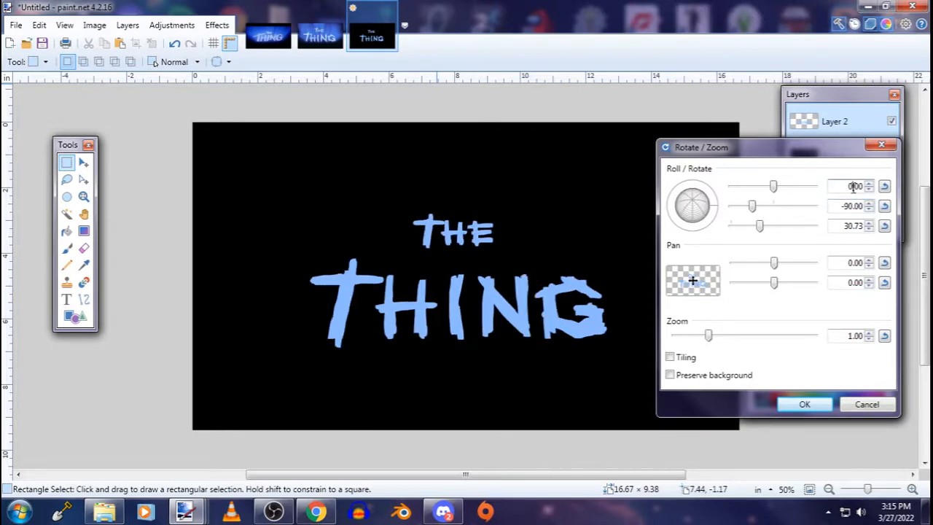
mouse_move(760, 228)
mouse_down()
mouse_move(743, 229)
mouse_move(762, 227)
mouse_move(751, 230)
mouse_up()
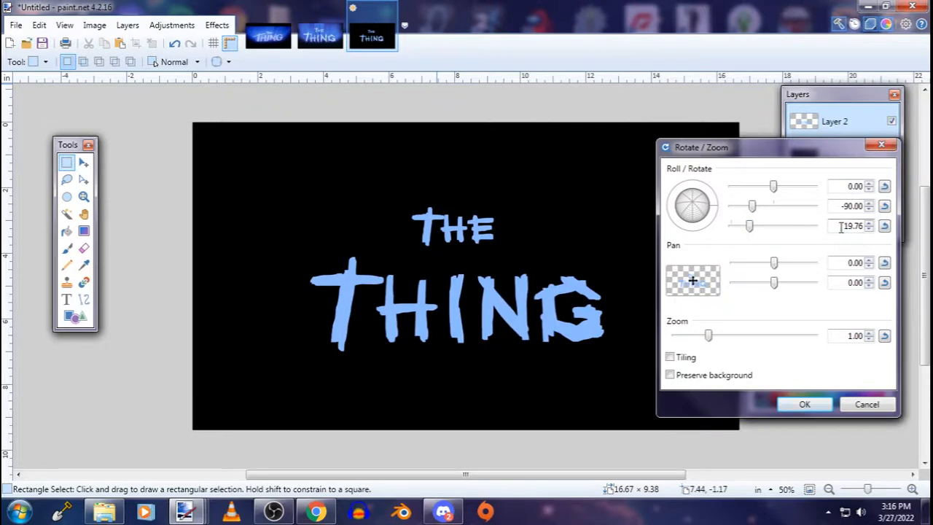
drag(840, 228, 880, 231)
text(20)
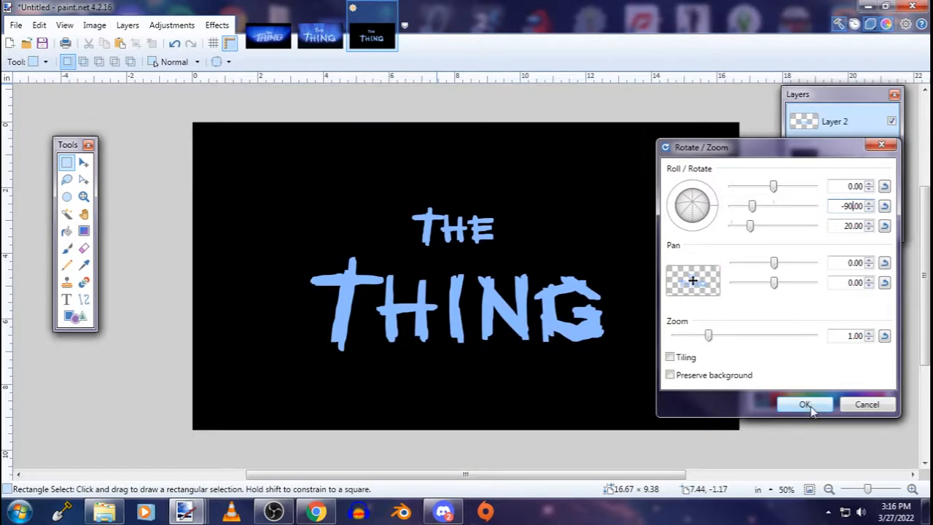
Enlarge the tilted text layer with a Rotate / Zoom zoom of 1.30 and apply the transformation
drag(709, 338, 713, 339)
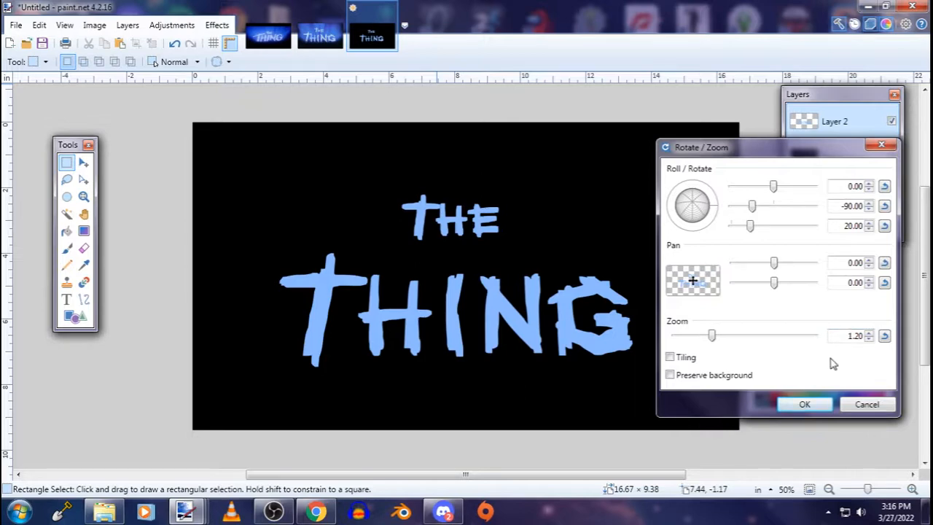
drag(711, 340, 717, 343)
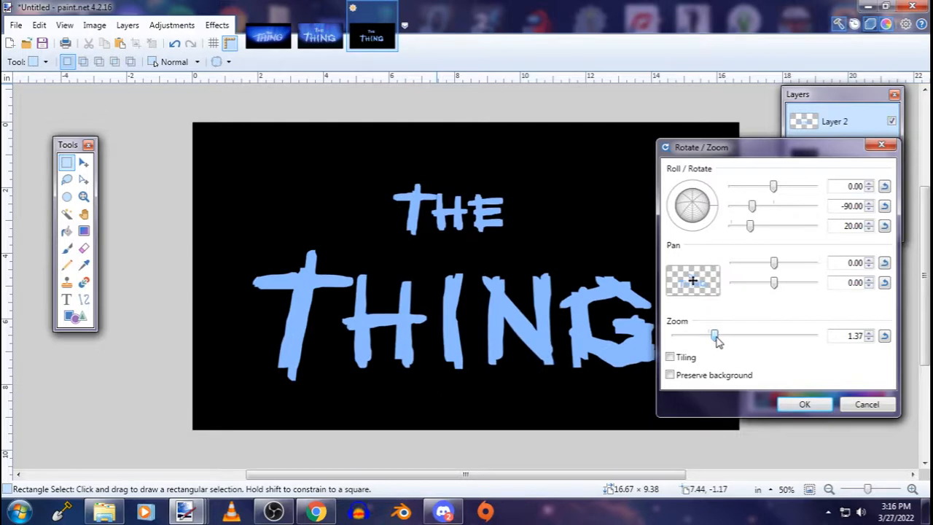
click(868, 339)
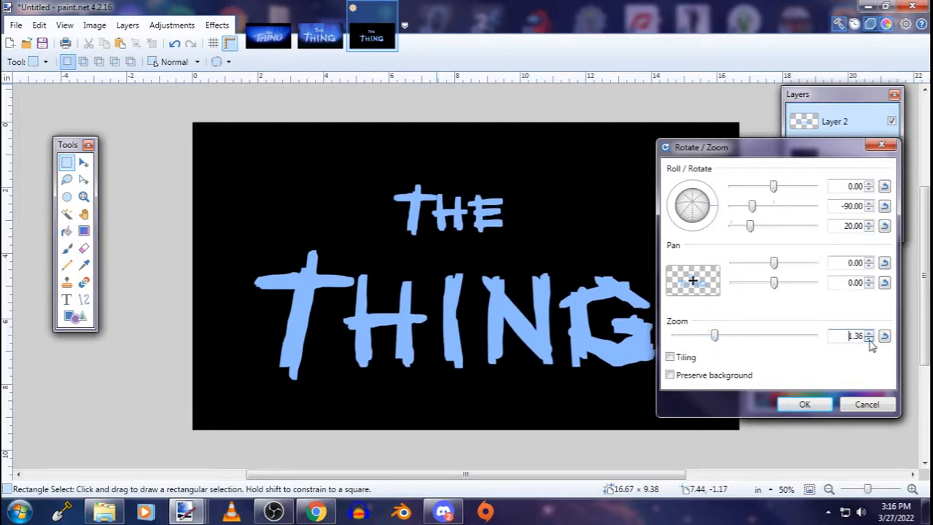
click(868, 339)
click(867, 339)
click(868, 340)
click(867, 340)
click(868, 339)
click(867, 339)
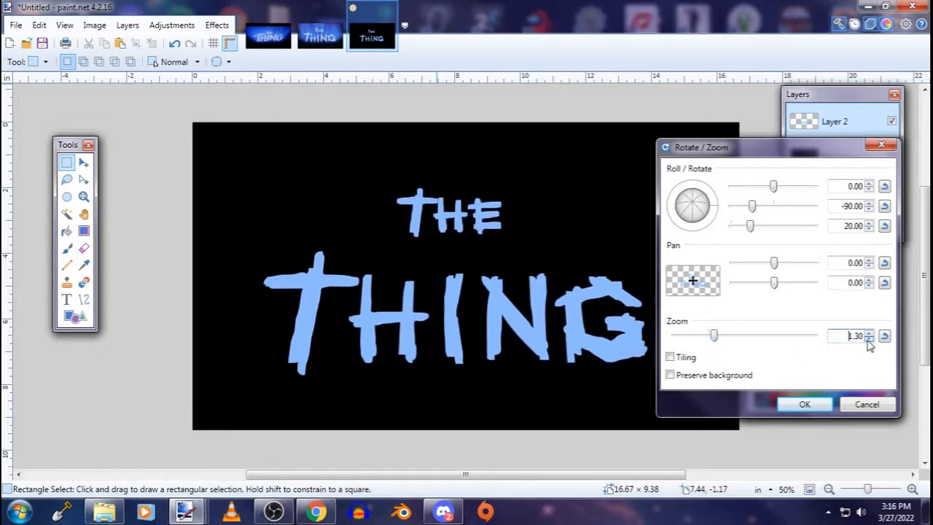
click(804, 405)
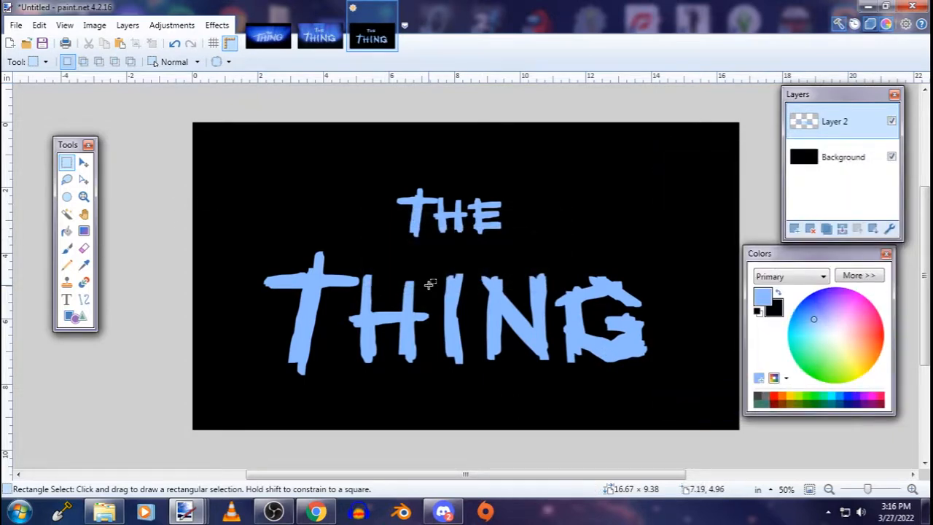
Move the whole text layer about 0.10 in right and 0.23 in up, and clear the selection
drag(553, 475, 558, 475)
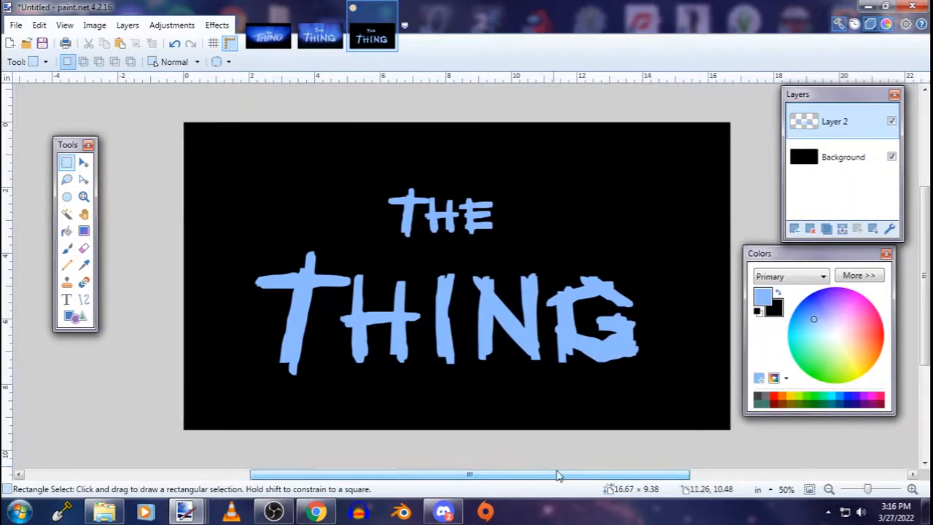
click(83, 162)
drag(352, 263, 355, 252)
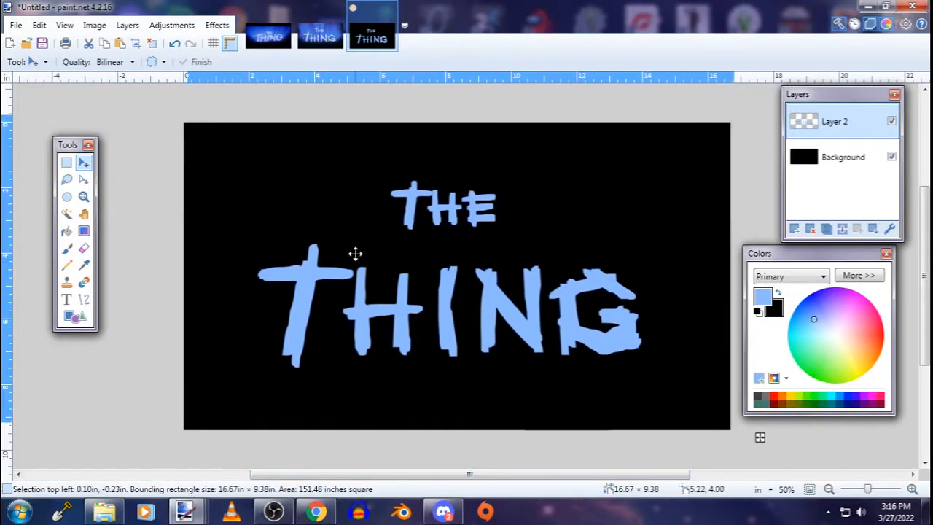
click(66, 163)
click(151, 156)
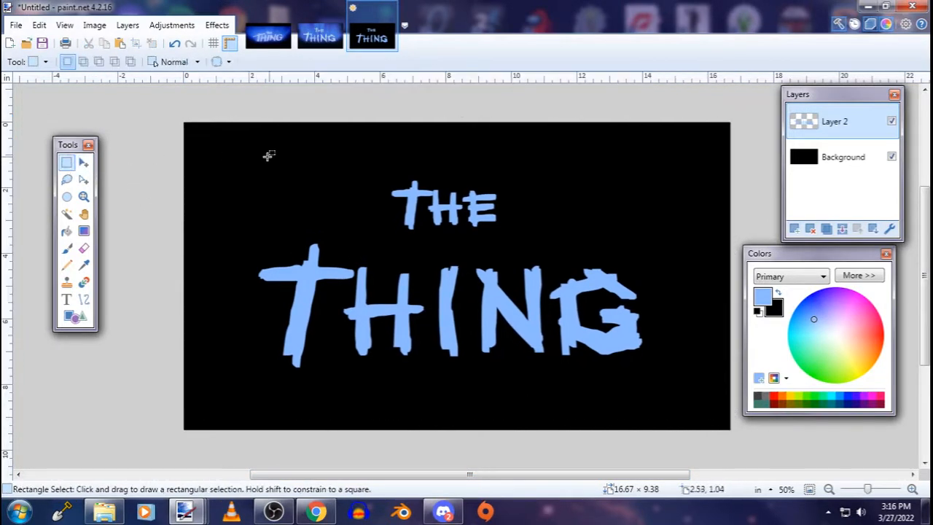
Examine the letter edges of the reference logo in maxresdefault.jpg up close and return to the untitled canvas
click(270, 37)
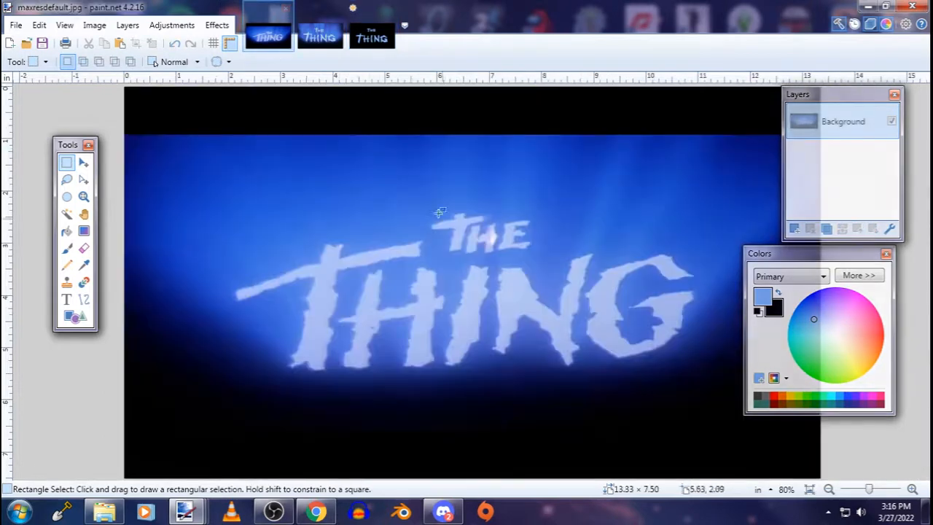
drag(870, 488, 873, 488)
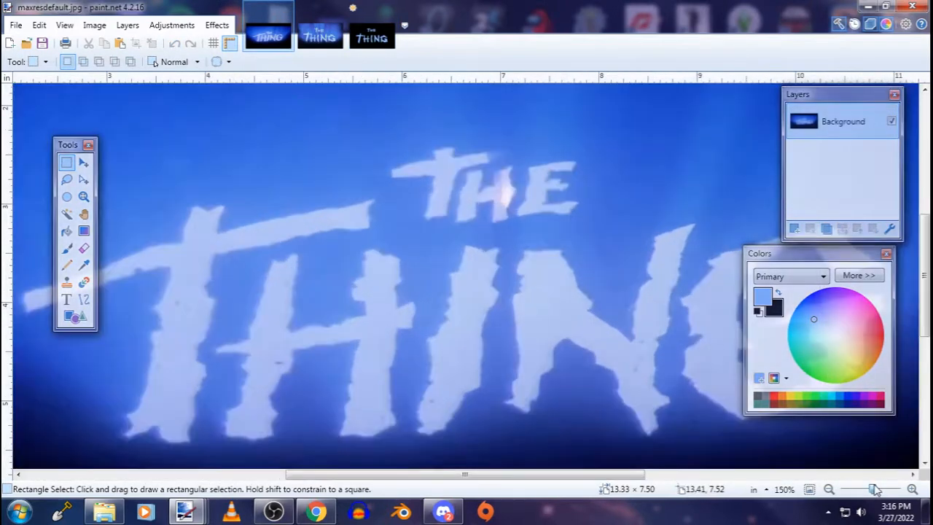
scroll(510, 329, down, 2)
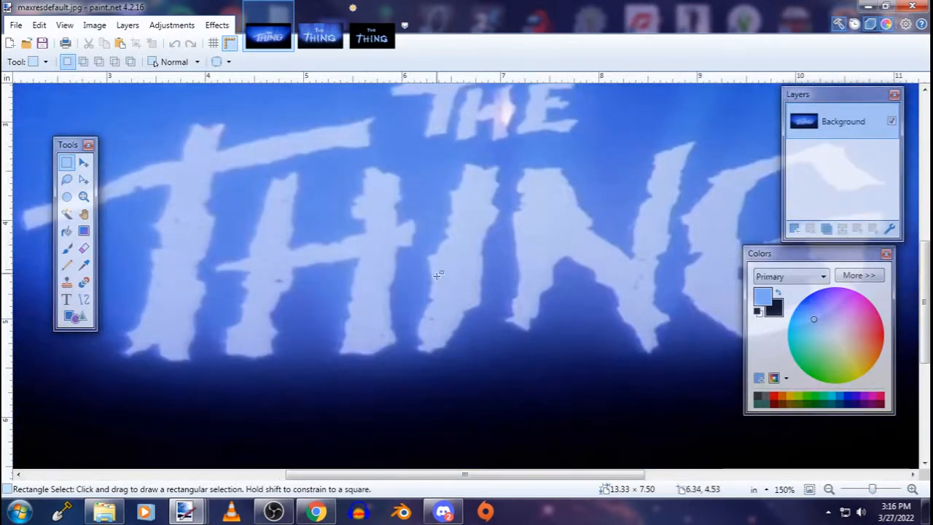
click(371, 36)
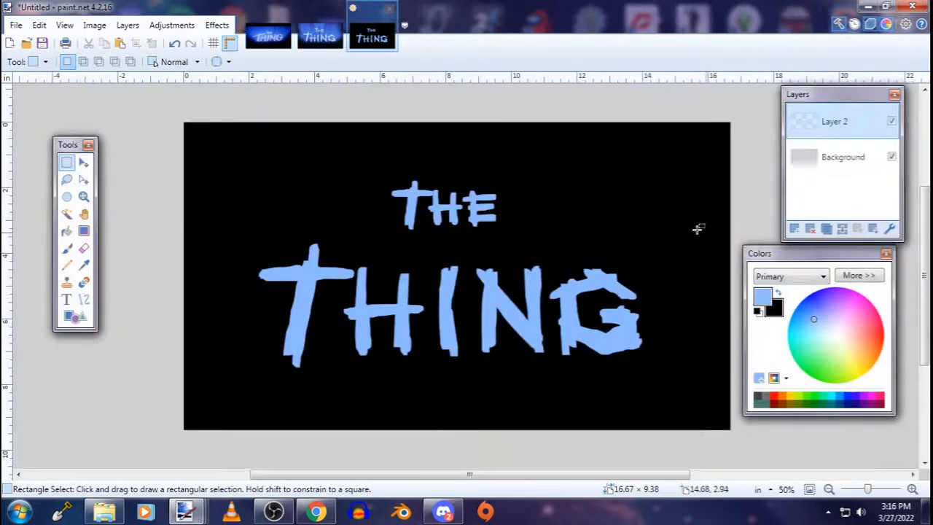
click(224, 26)
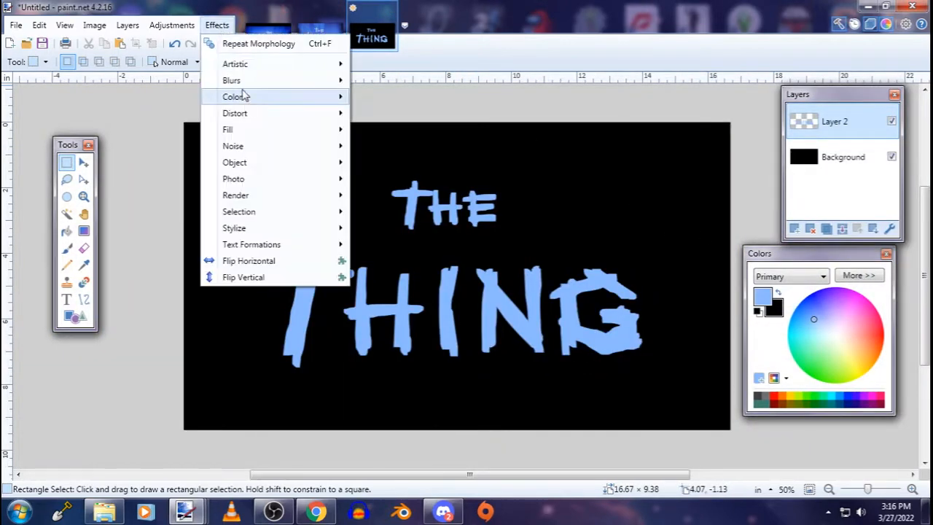
mouse_move(247, 113)
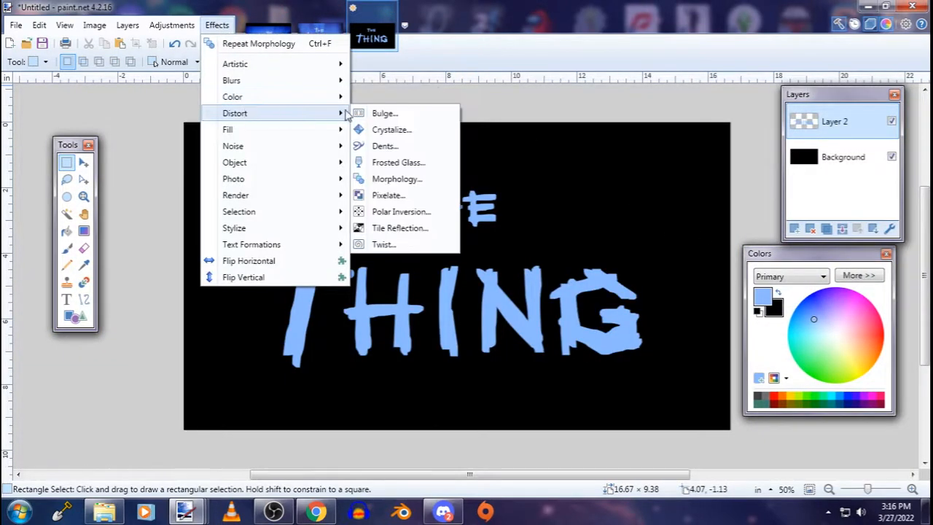
click(392, 129)
drag(417, 186, 604, 173)
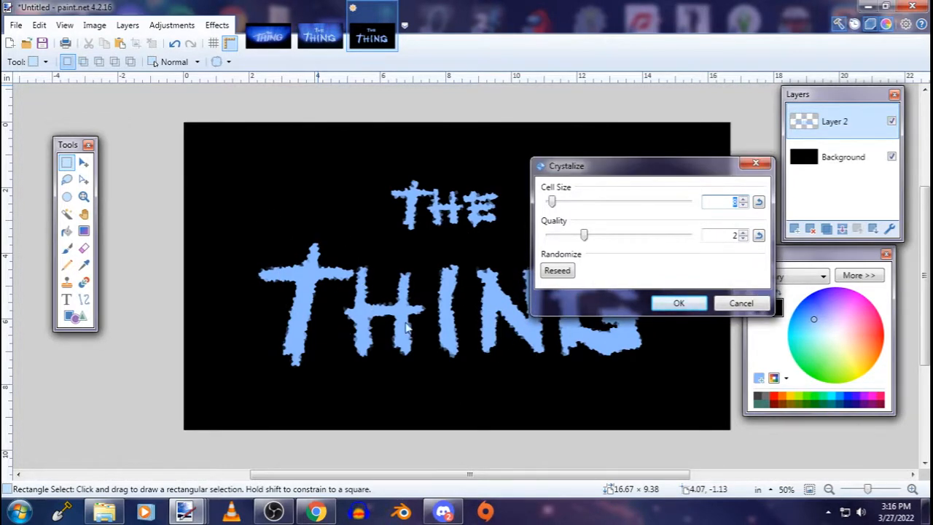
click(725, 304)
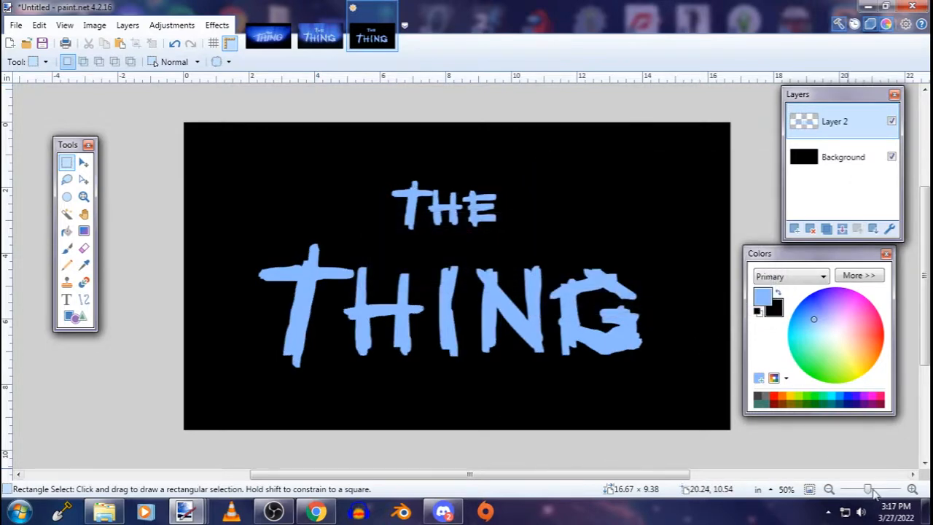
Trim the soft edges off the letters by deleting a Magic Wand selection of the surrounding area at 72% tolerance, and clear the selection
drag(873, 491, 882, 489)
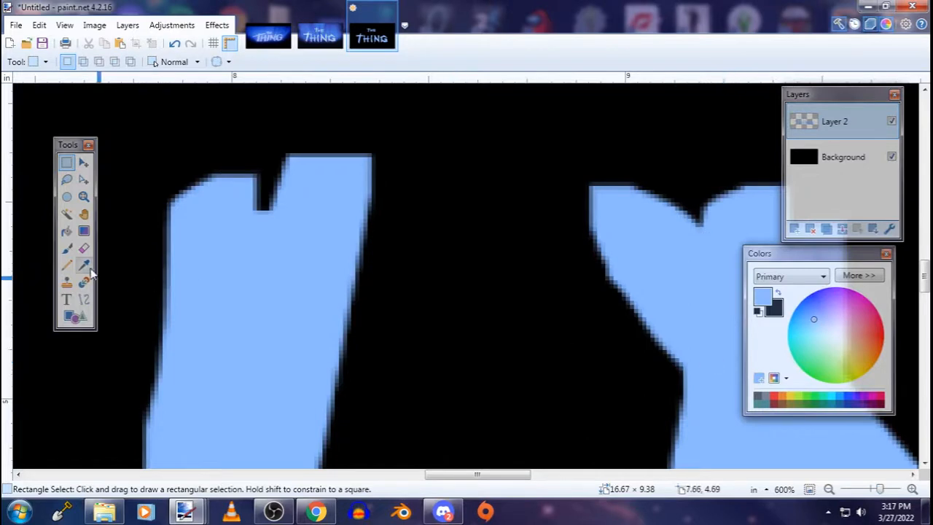
click(67, 213)
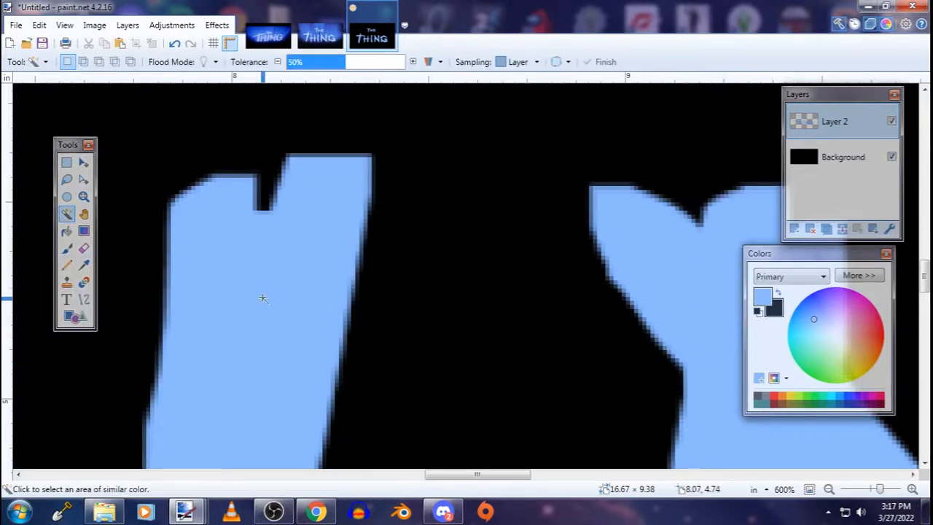
click(443, 307)
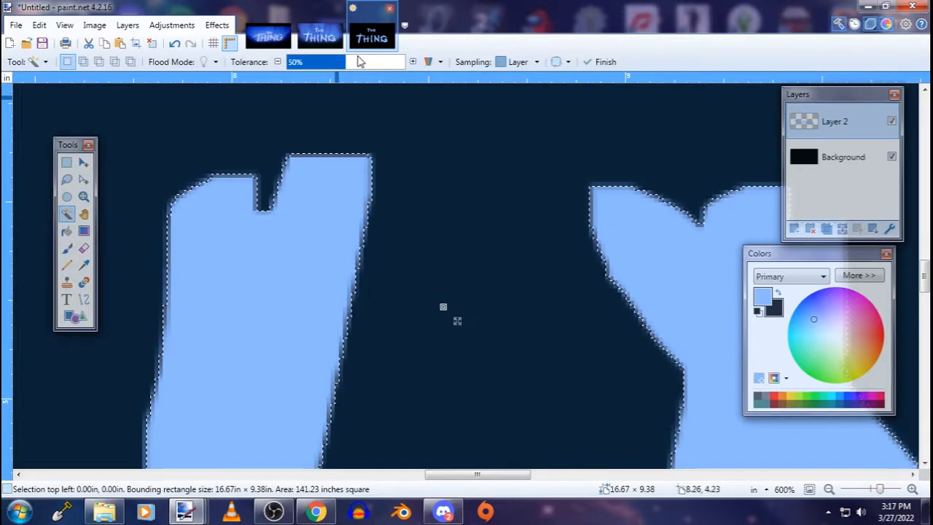
drag(357, 61, 368, 66)
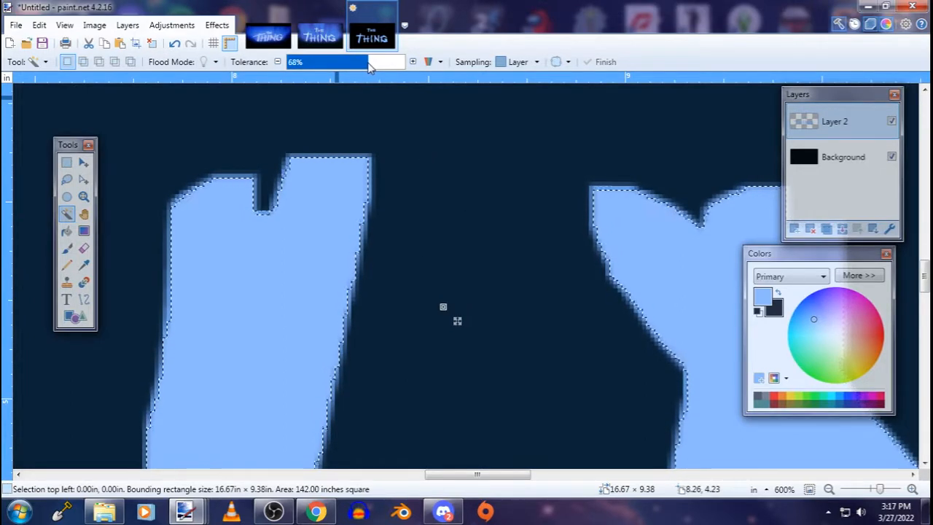
drag(369, 66, 373, 65)
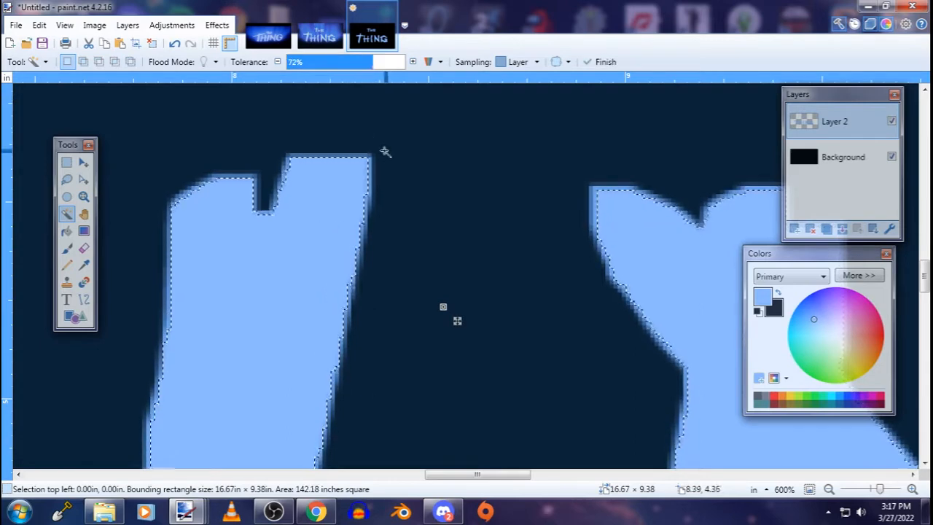
key(ctrl+d)
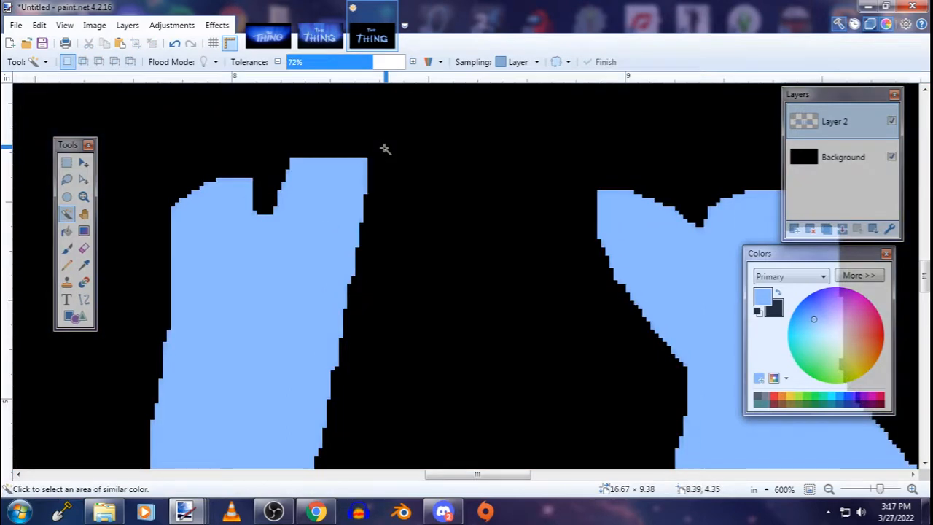
click(851, 492)
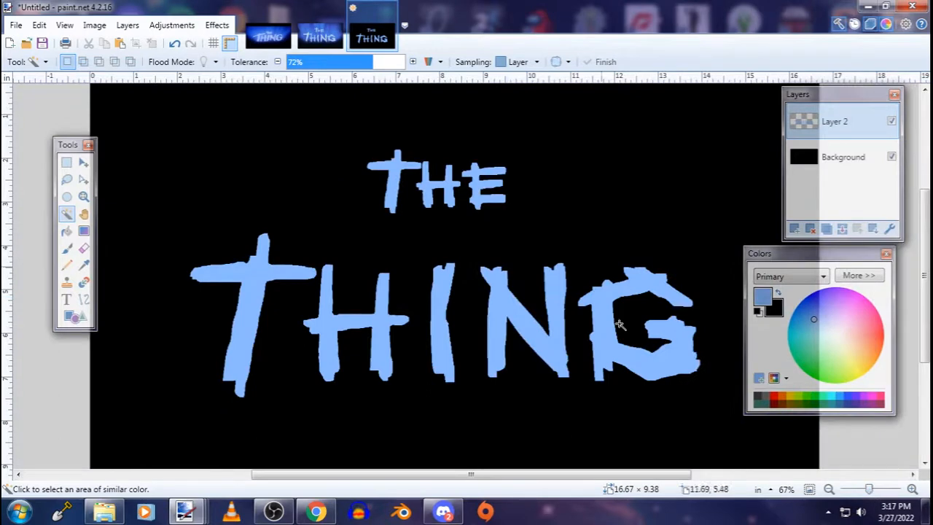
Roughen the letter edges with the Crystalize effect at cell size 7 and quality 2
click(216, 25)
mouse_move(237, 102)
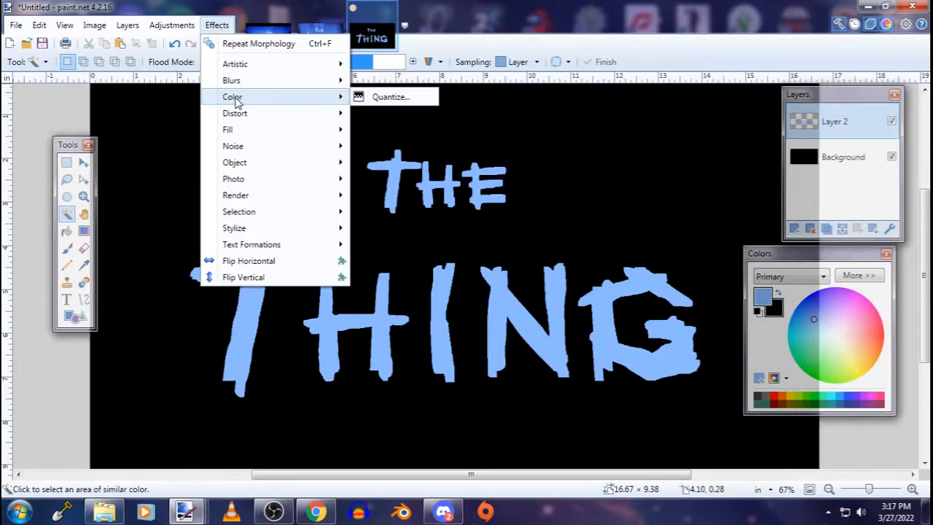
mouse_move(269, 113)
click(372, 127)
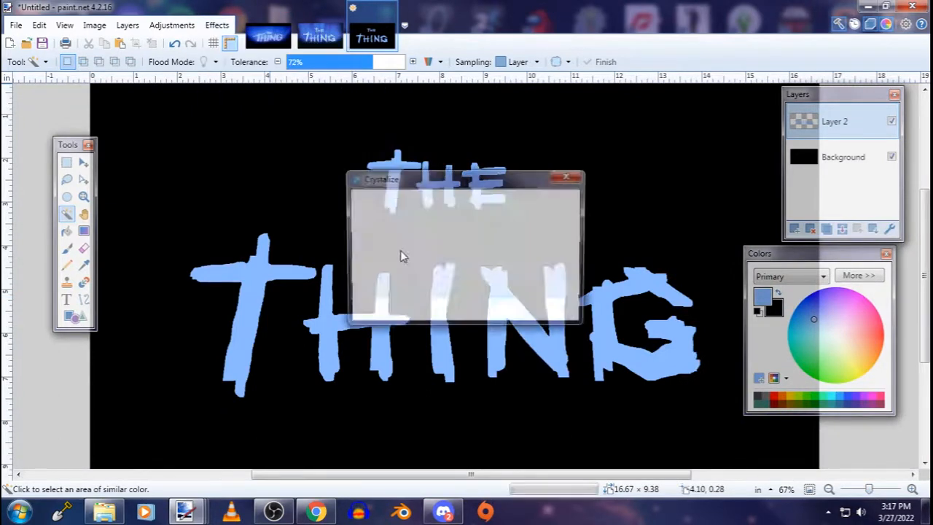
drag(394, 180, 637, 124)
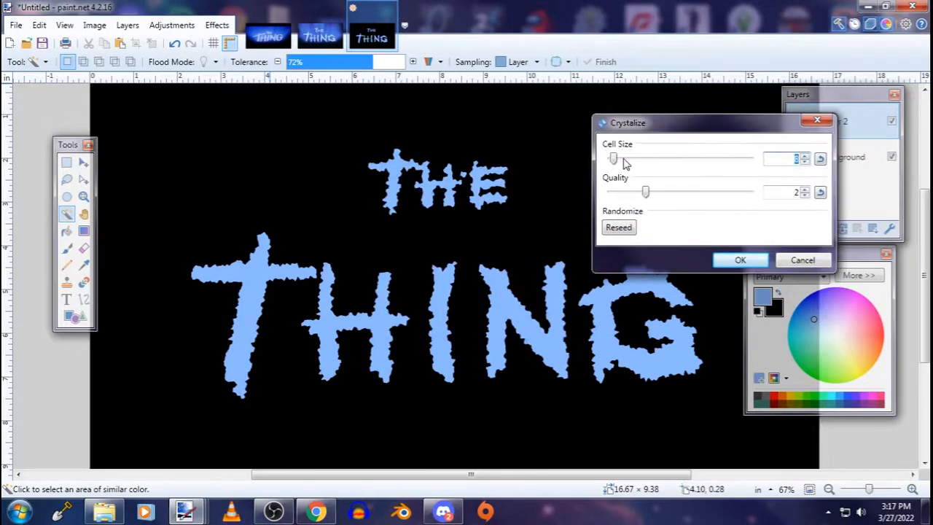
drag(615, 164, 613, 163)
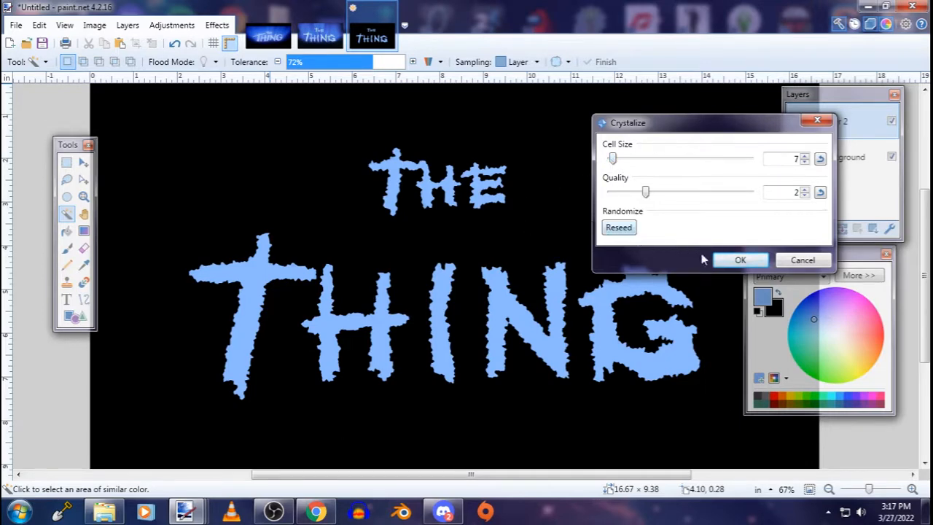
click(740, 260)
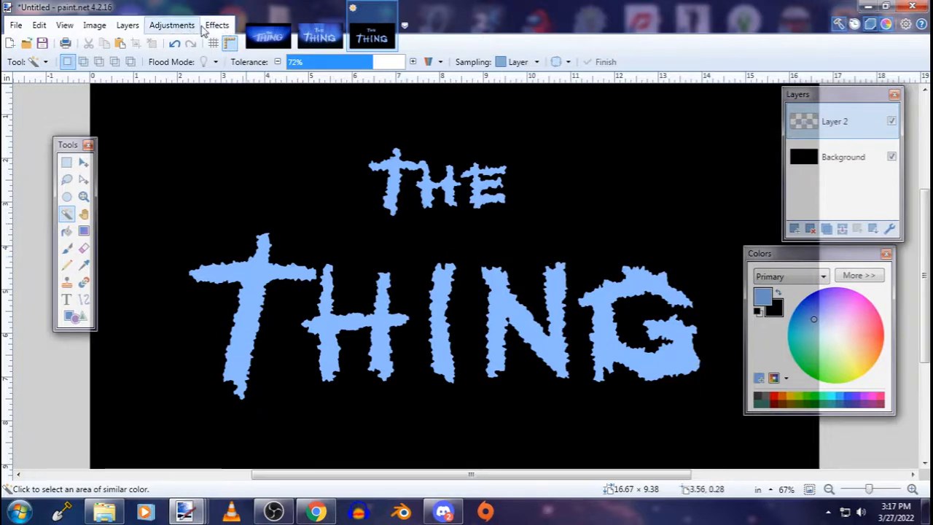
Duplicate the text layer and recolour the copy deep blue with a hue of 26 and a saturation of 200
mouse_move(869, 491)
mouse_down()
mouse_move(882, 489)
mouse_move(872, 491)
mouse_up()
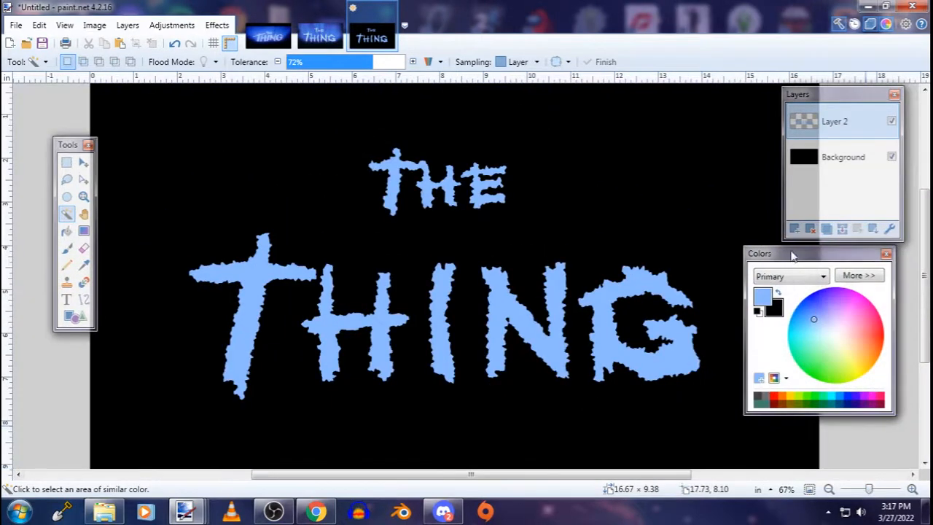
click(831, 229)
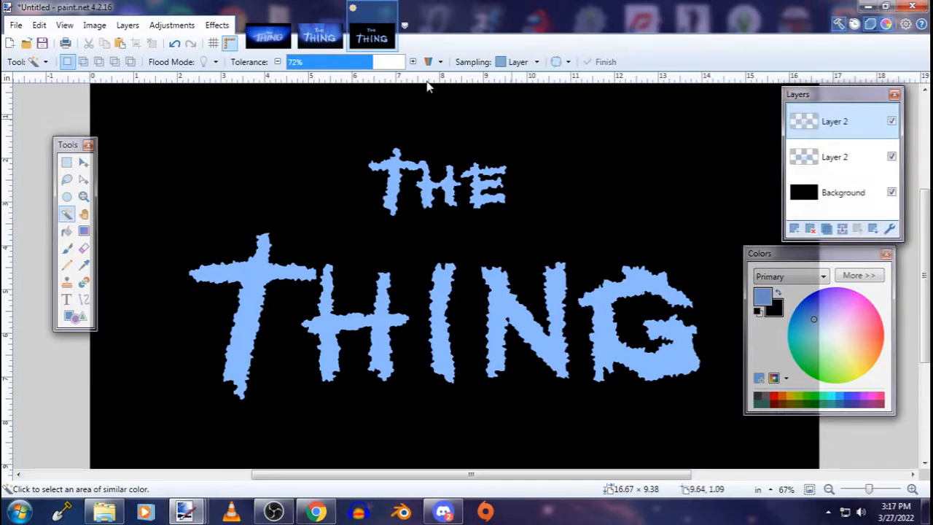
click(217, 26)
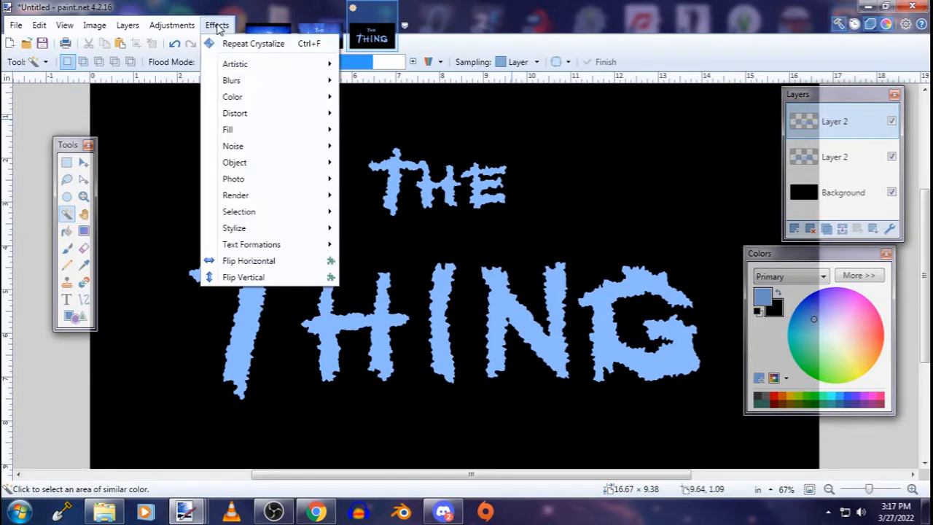
mouse_move(174, 27)
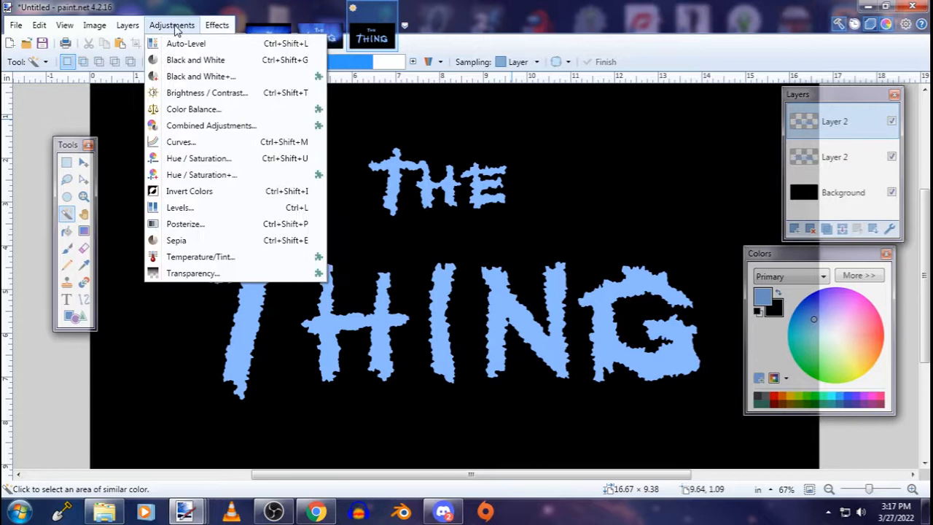
click(191, 158)
drag(416, 188, 674, 217)
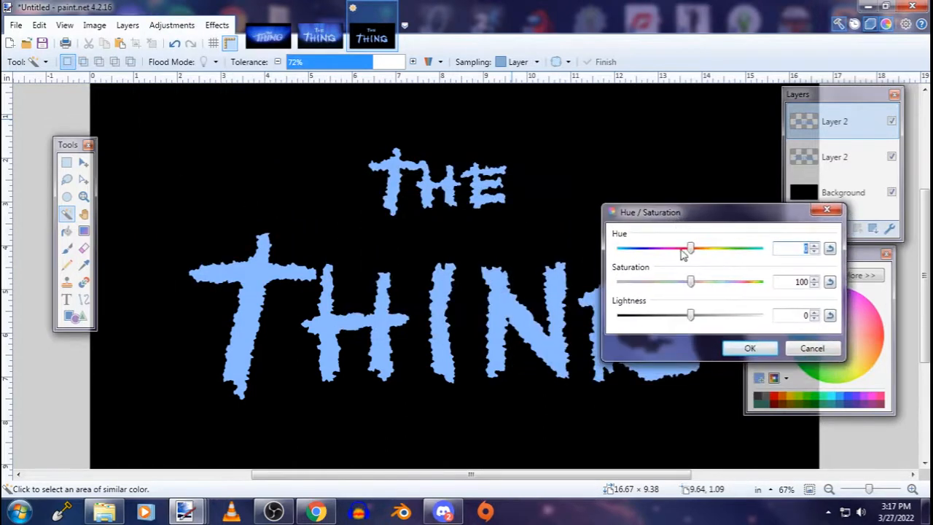
drag(689, 249, 701, 251)
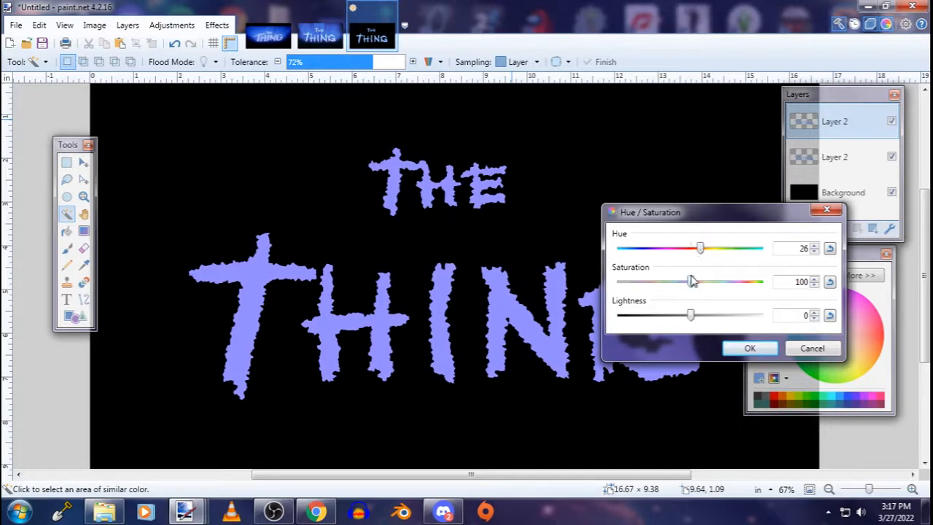
drag(691, 282, 828, 292)
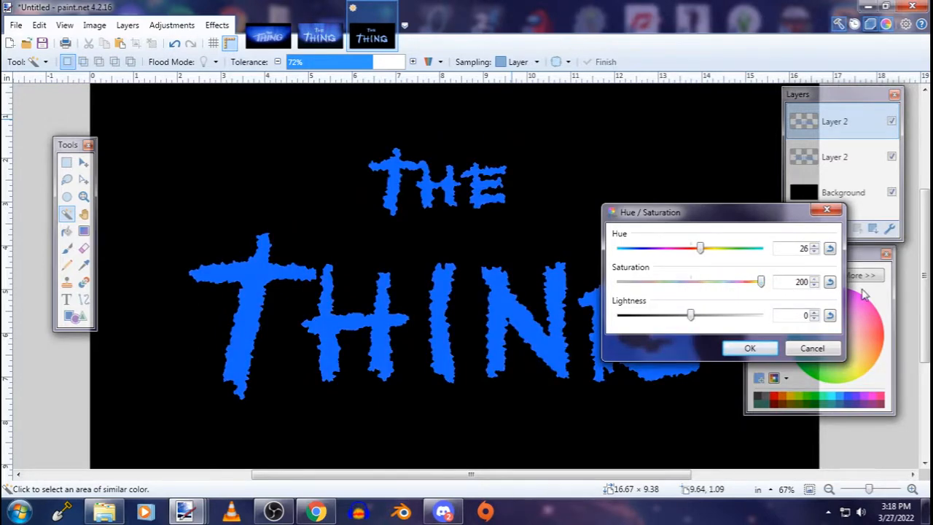
click(749, 348)
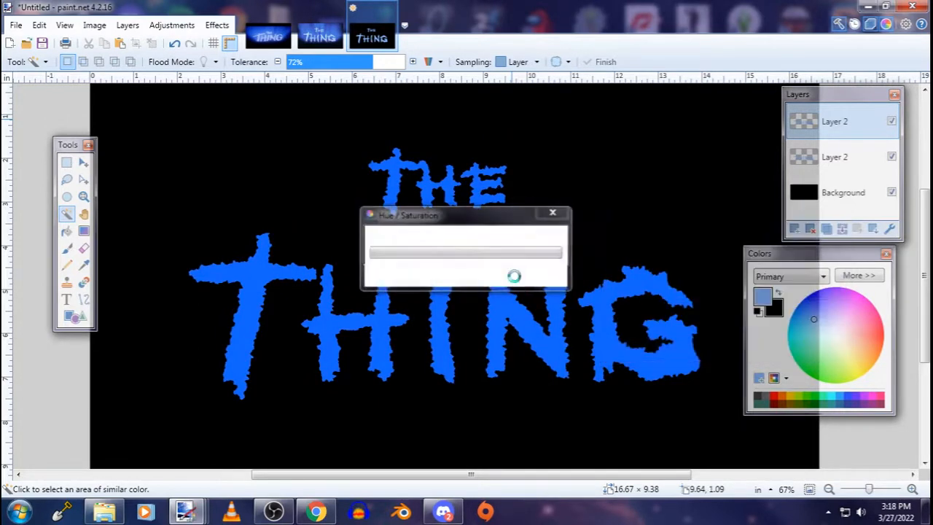
Duplicate the deep blue text layer, hide the upper copy and make the lower copy the active layer
drag(872, 492, 867, 493)
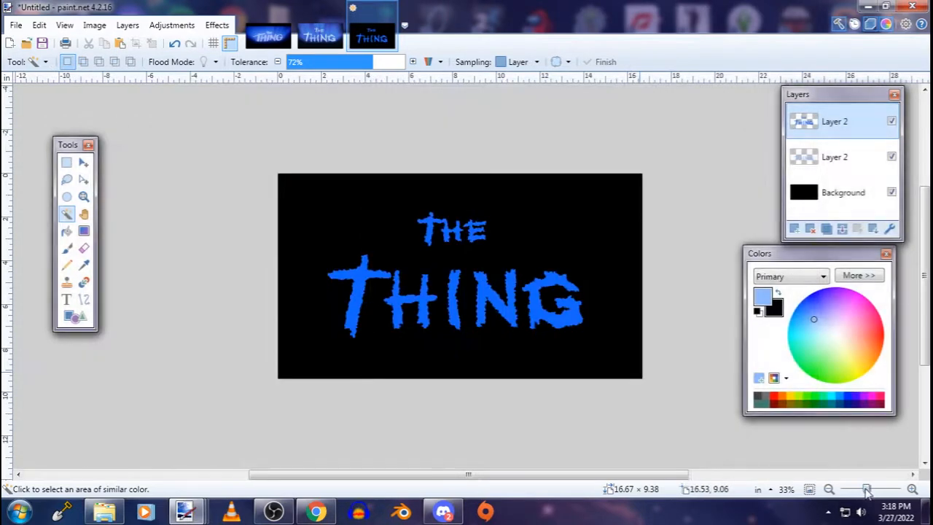
click(826, 229)
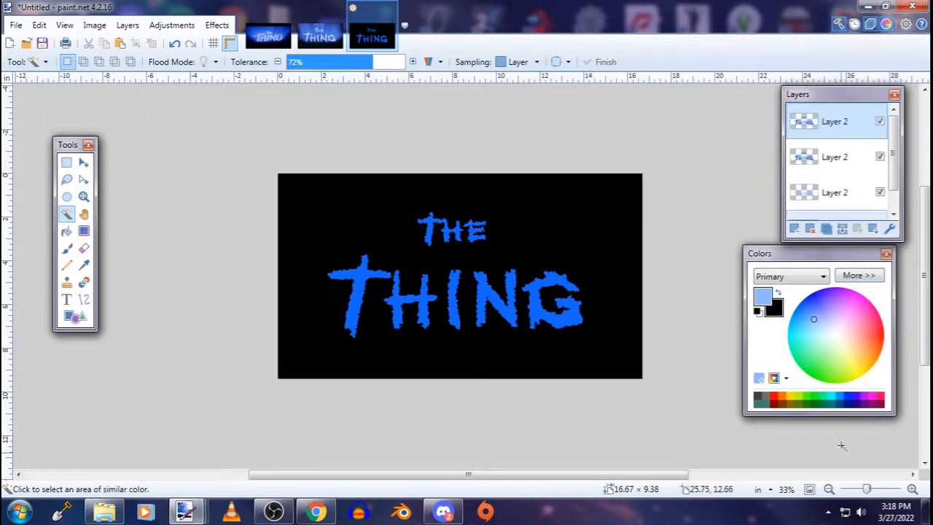
drag(865, 490, 870, 491)
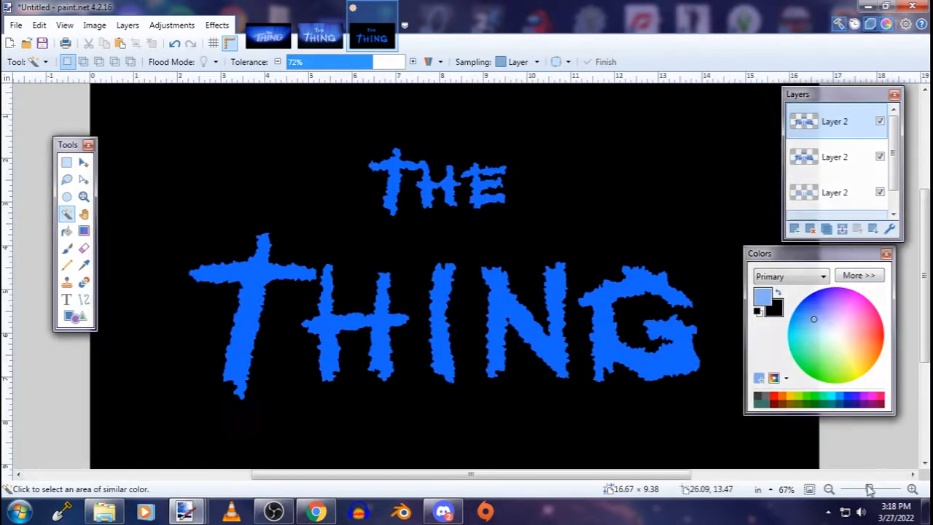
click(879, 121)
click(844, 159)
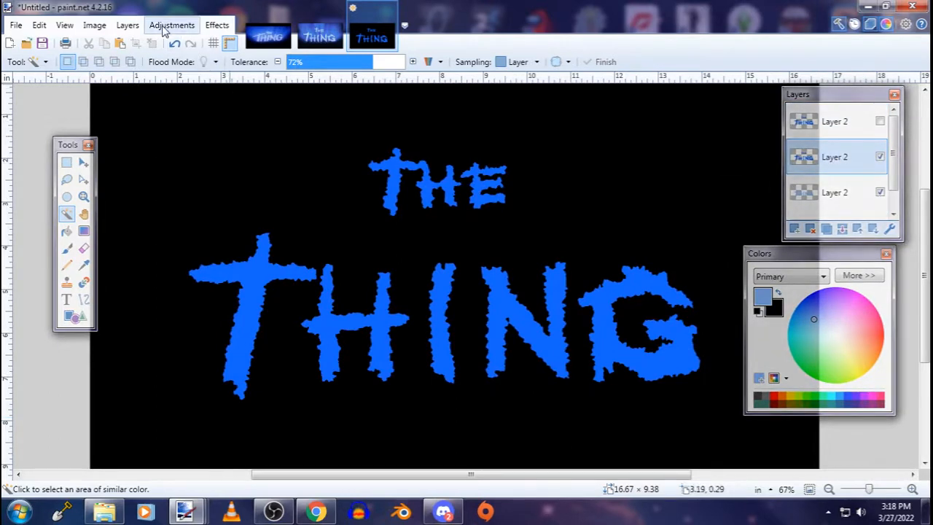
Stretch the lower deep blue copy vertically with an unlinked Morphology dilation of width 1 and height 100
click(217, 25)
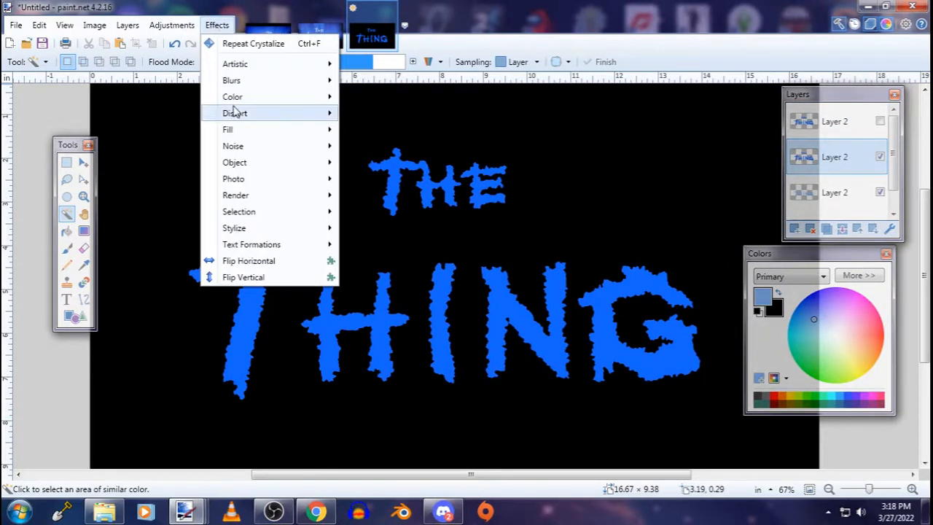
mouse_move(235, 110)
click(399, 180)
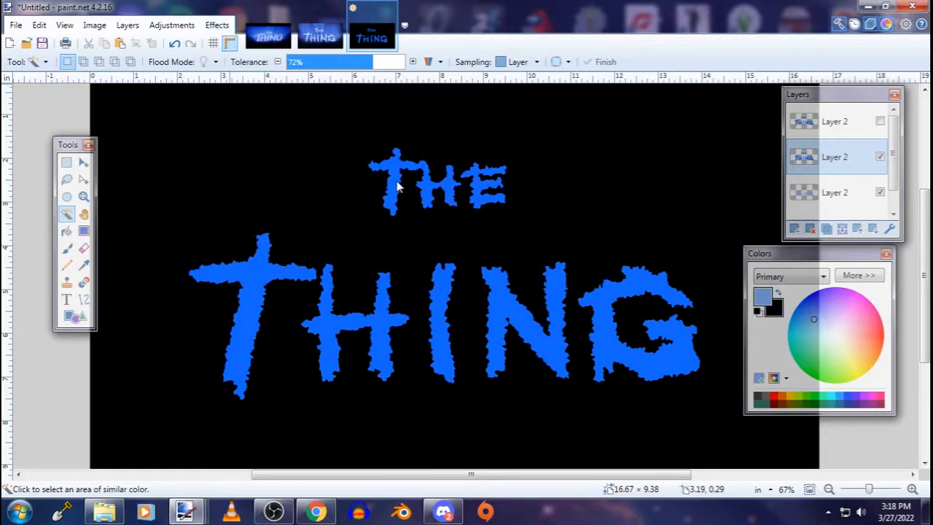
drag(399, 169, 652, 124)
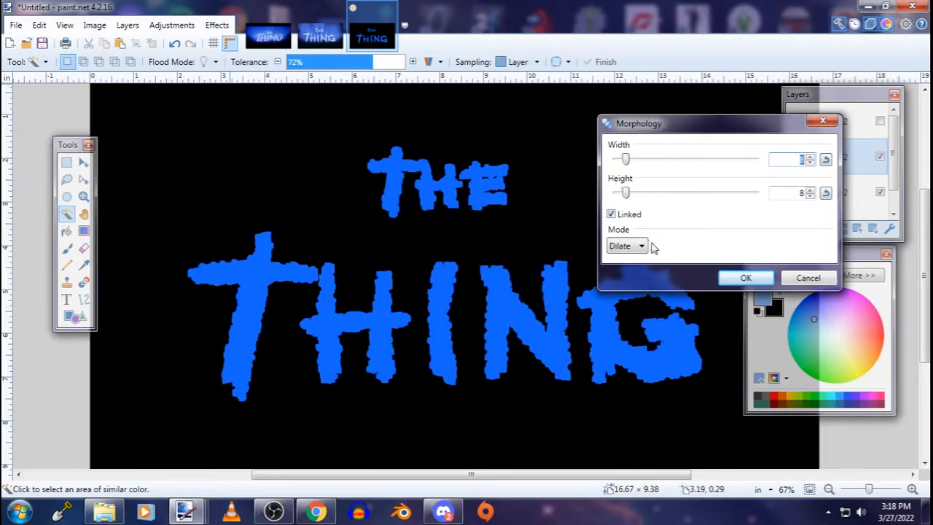
click(612, 214)
drag(626, 195, 689, 199)
drag(628, 160, 616, 159)
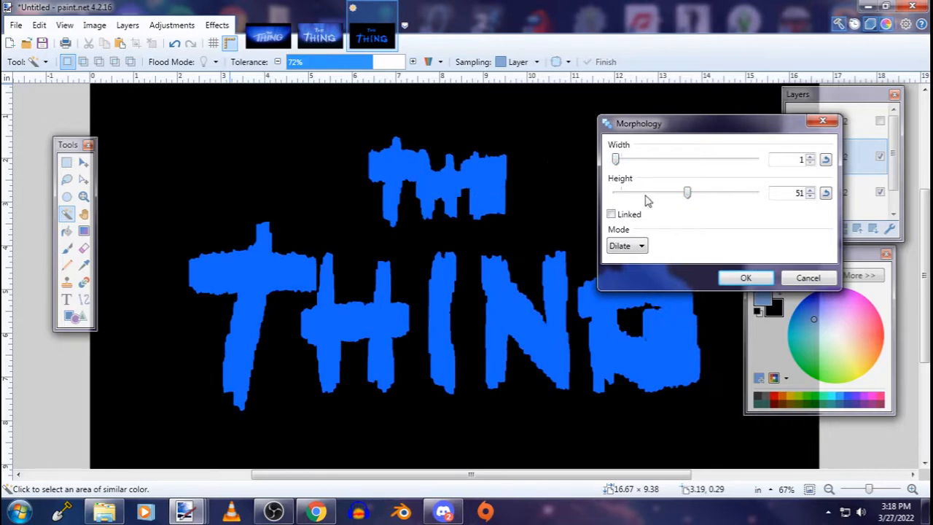
drag(688, 198, 828, 197)
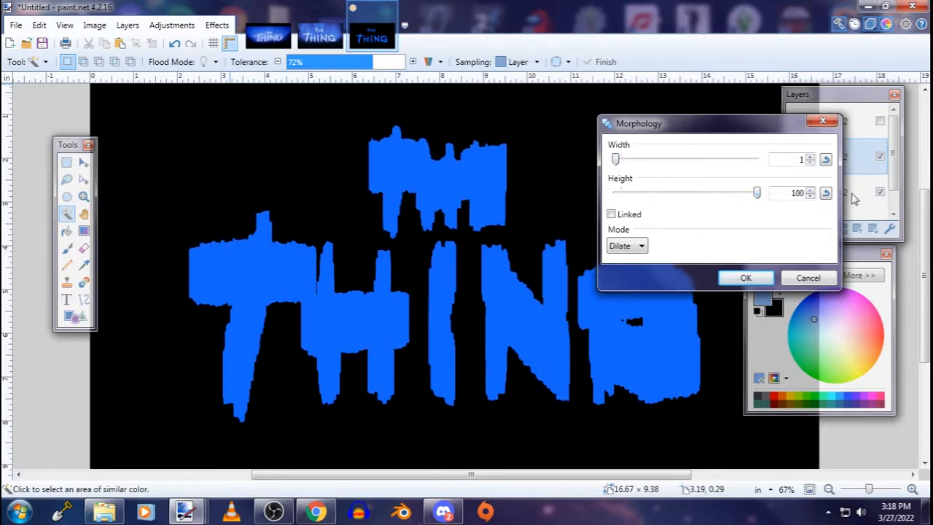
click(747, 276)
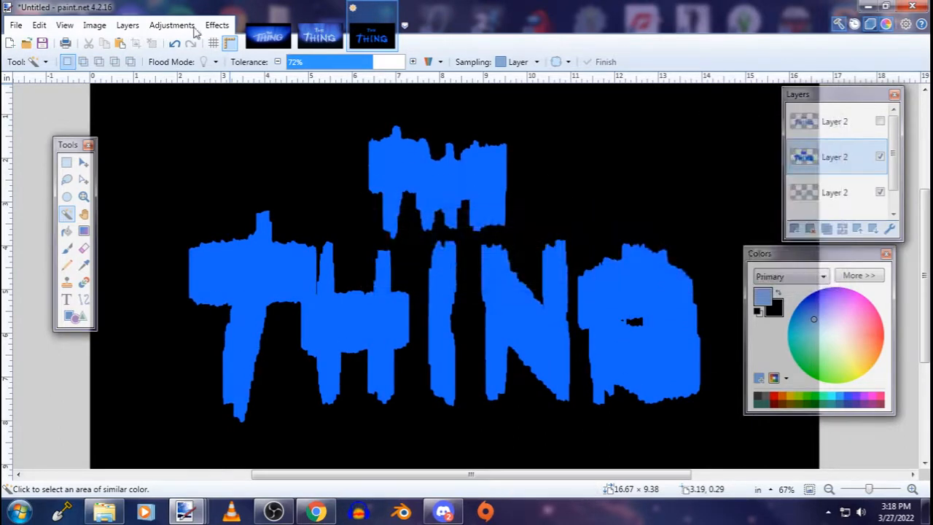
Repeat the Morphology dilation two more times to extend the vertical streaks
click(217, 25)
click(241, 44)
click(217, 25)
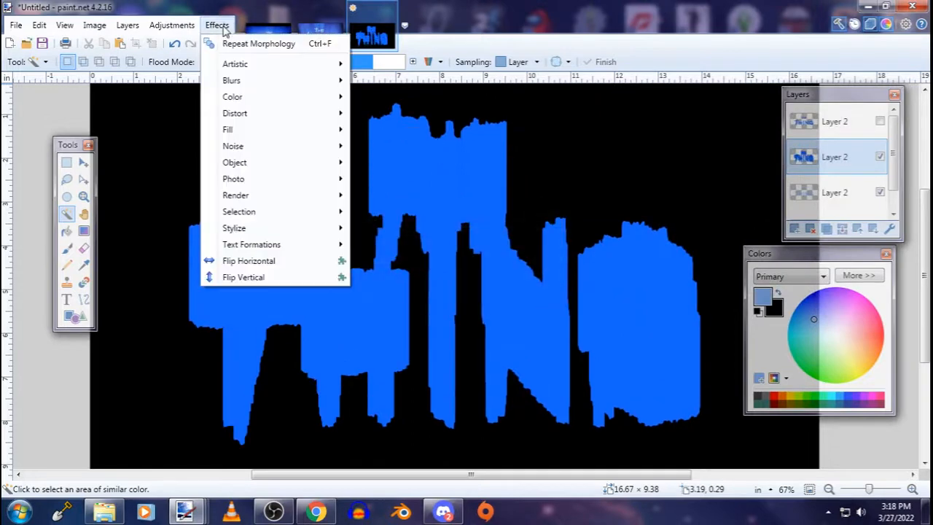
click(240, 43)
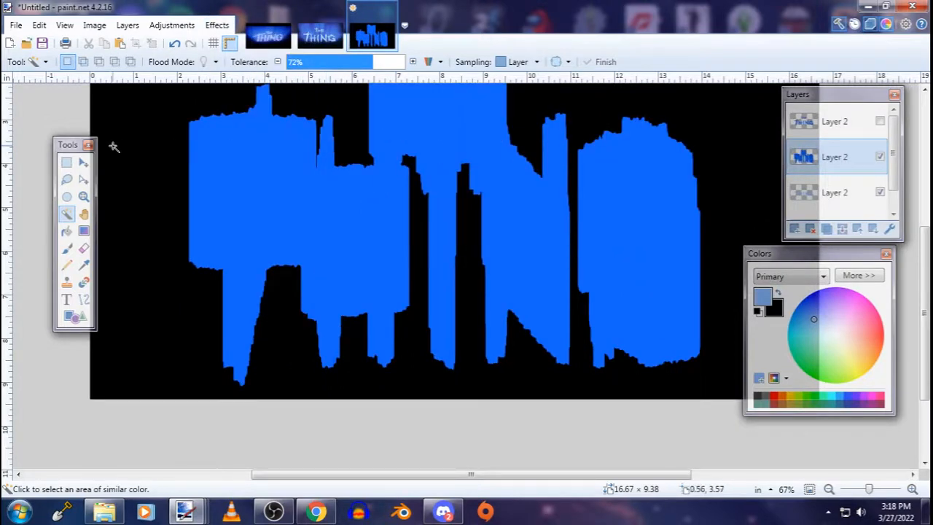
Move the stretched blue layer straight up about 1.56 in
click(84, 163)
drag(869, 490, 864, 492)
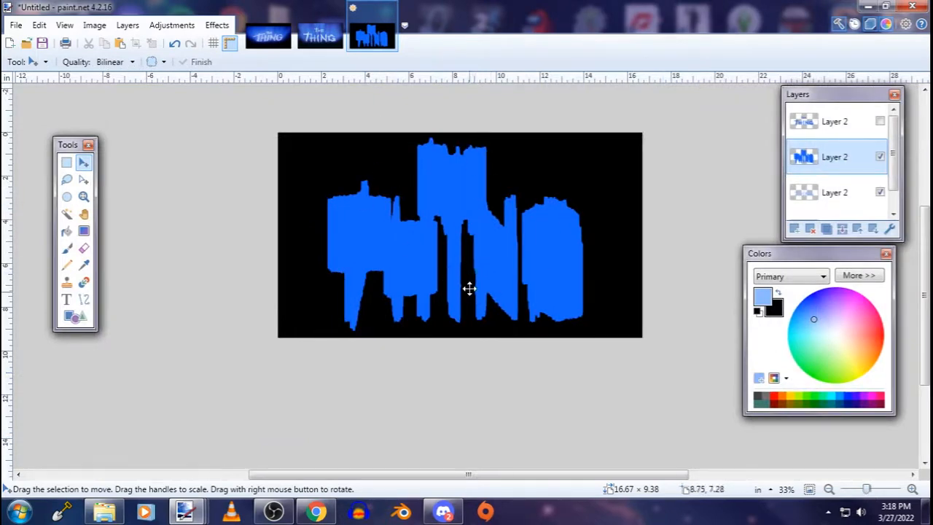
drag(867, 493, 870, 492)
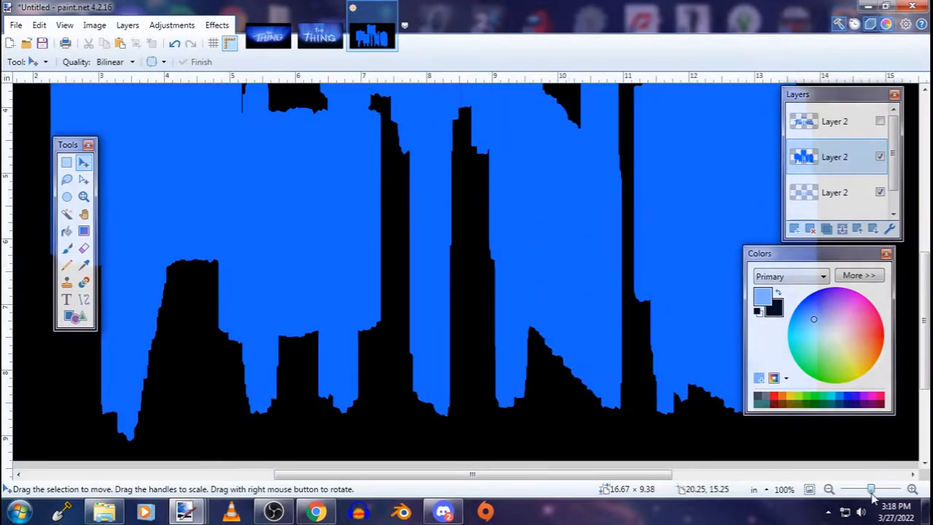
drag(289, 255, 346, 249)
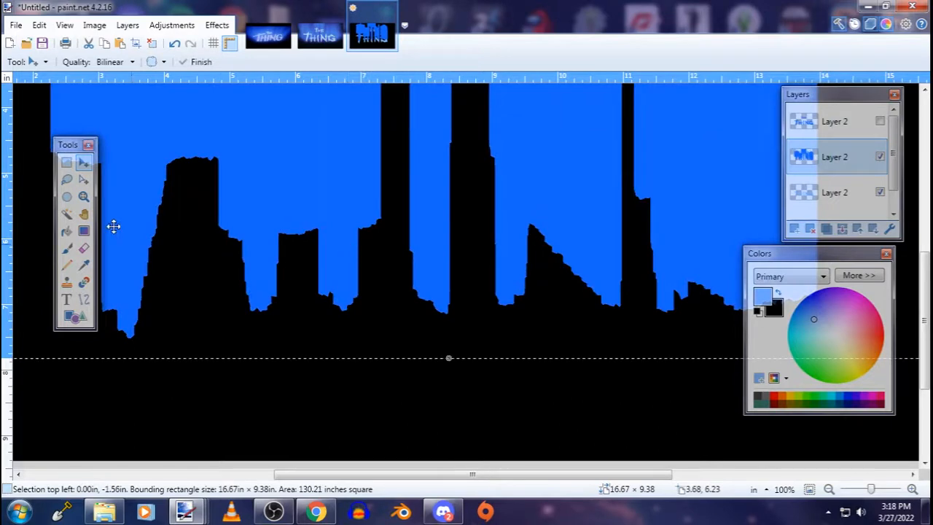
Deselect the moved blue streak layer and soften it with a Gaussian Blur of radius 27
click(66, 162)
click(188, 162)
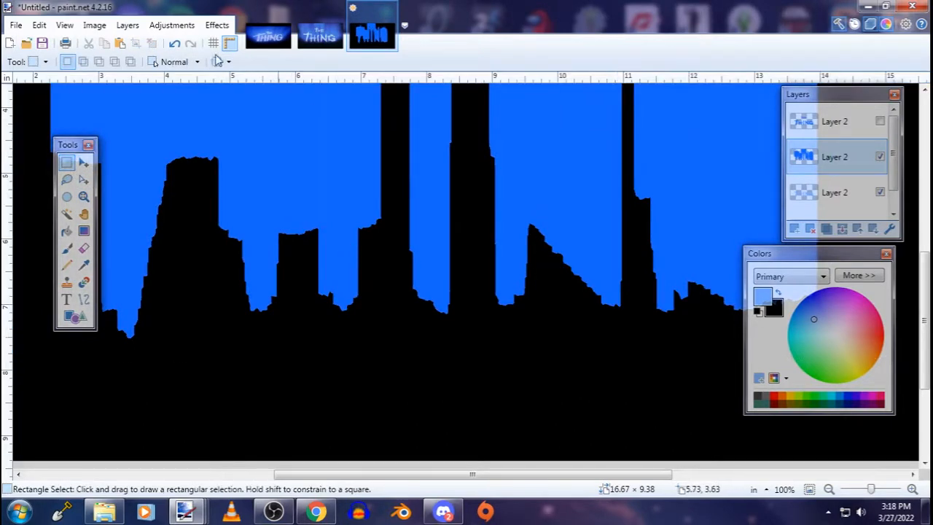
drag(869, 489, 867, 492)
scroll(517, 387, up, 2)
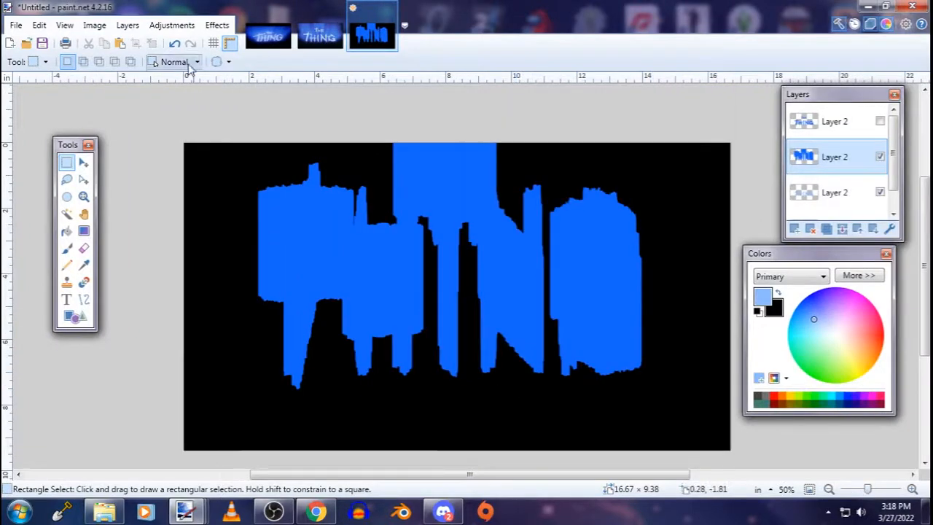
click(211, 25)
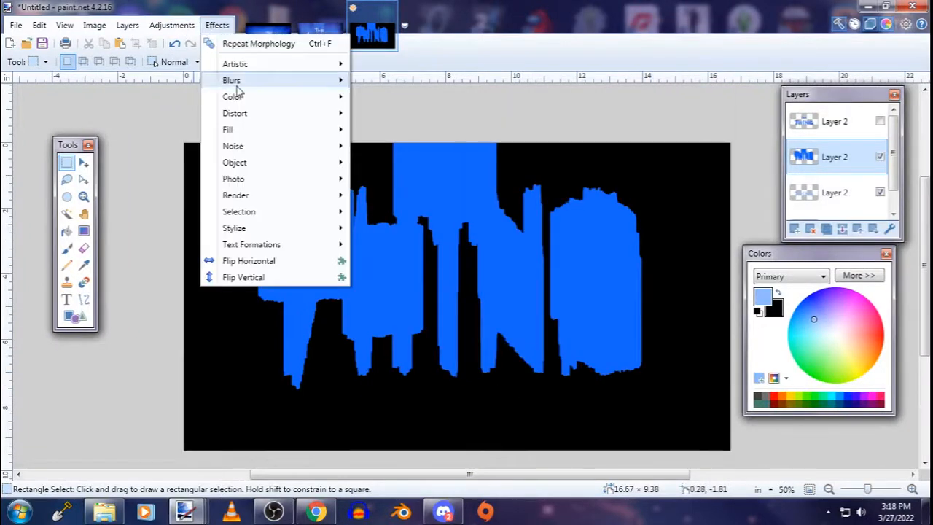
mouse_move(233, 81)
click(386, 94)
drag(419, 217, 596, 168)
drag(537, 202, 558, 203)
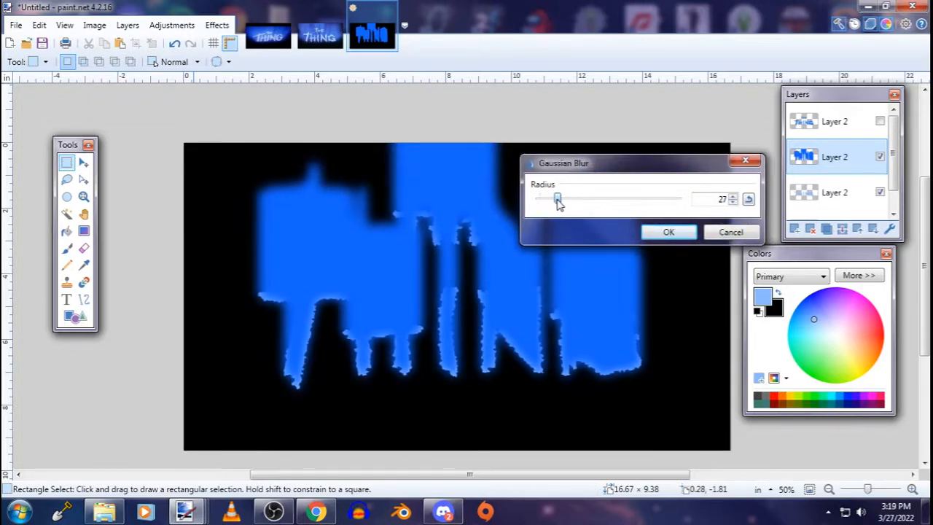
click(668, 232)
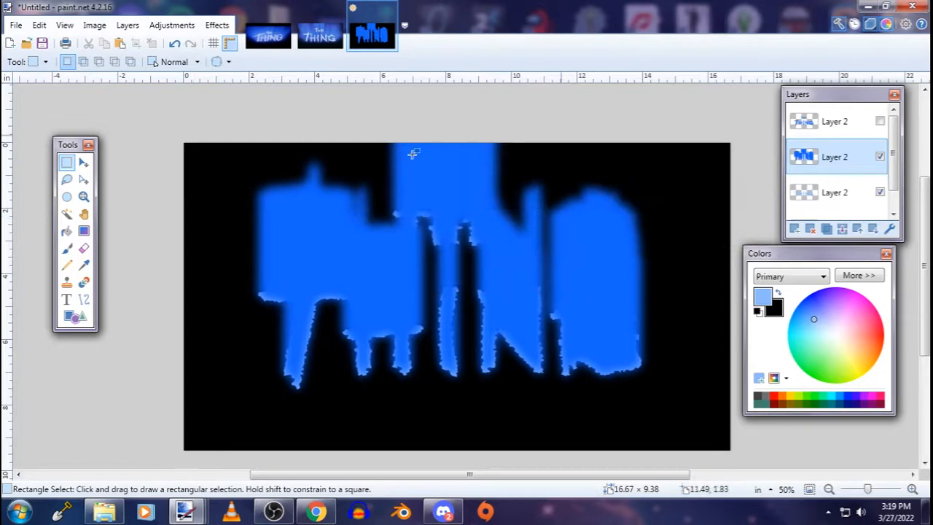
Apply a Zoom Blur to the streak layer with amount about 93 and the vertical centre set to 1.34
click(216, 25)
mouse_move(232, 80)
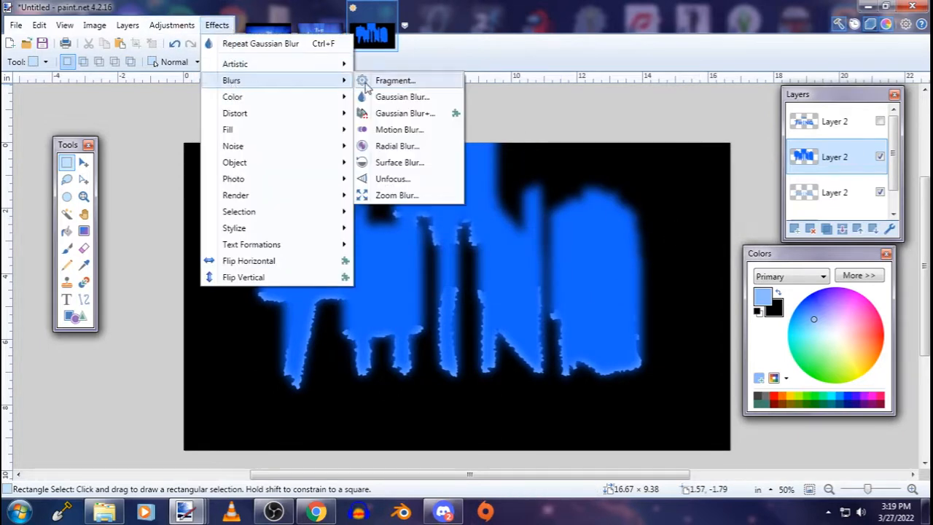
click(405, 198)
drag(433, 175, 610, 190)
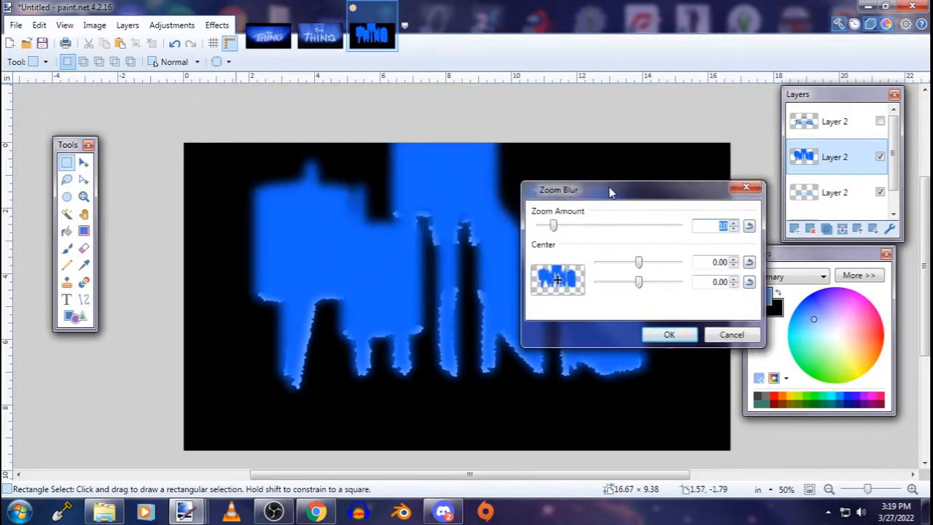
drag(555, 228, 657, 232)
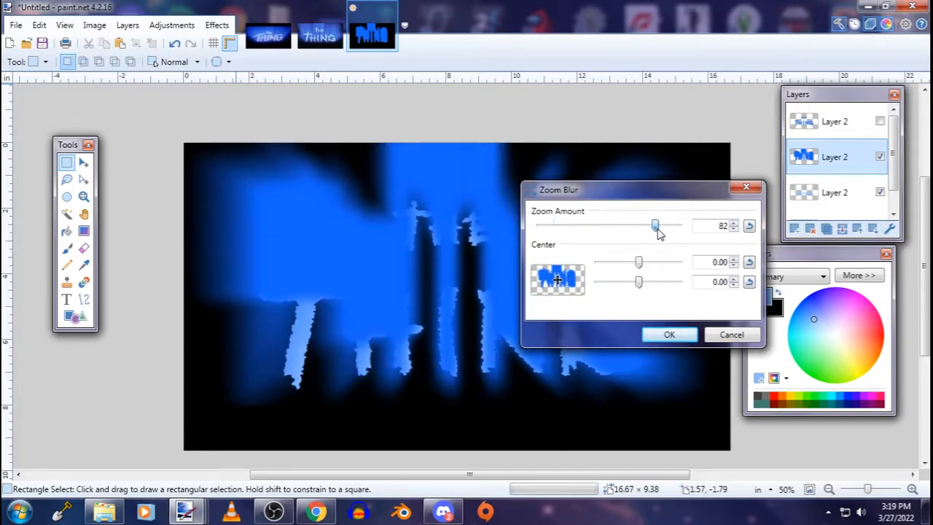
drag(617, 198, 644, 110)
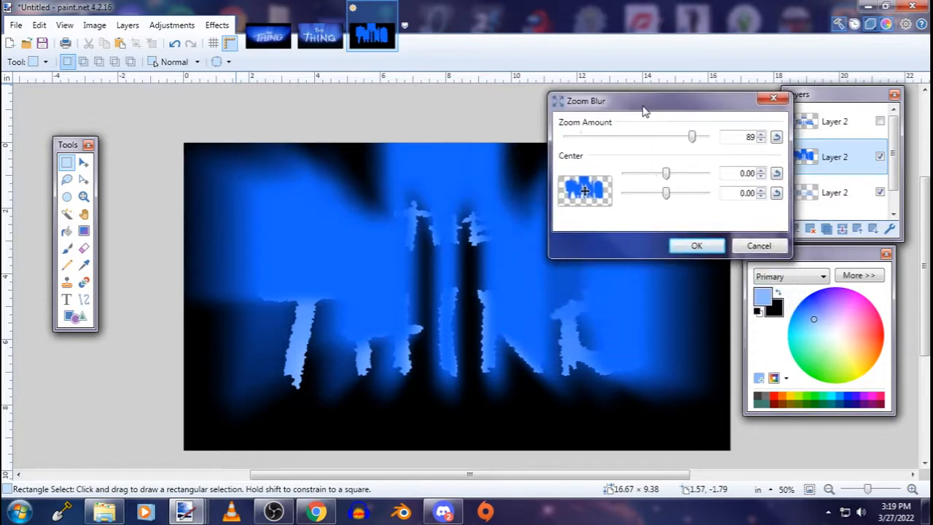
drag(667, 192, 696, 194)
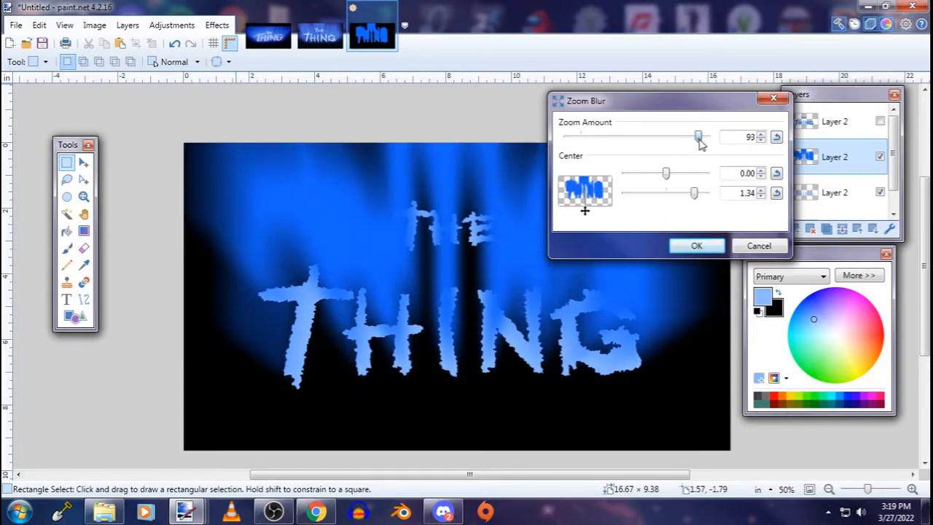
drag(700, 143, 701, 144)
click(694, 246)
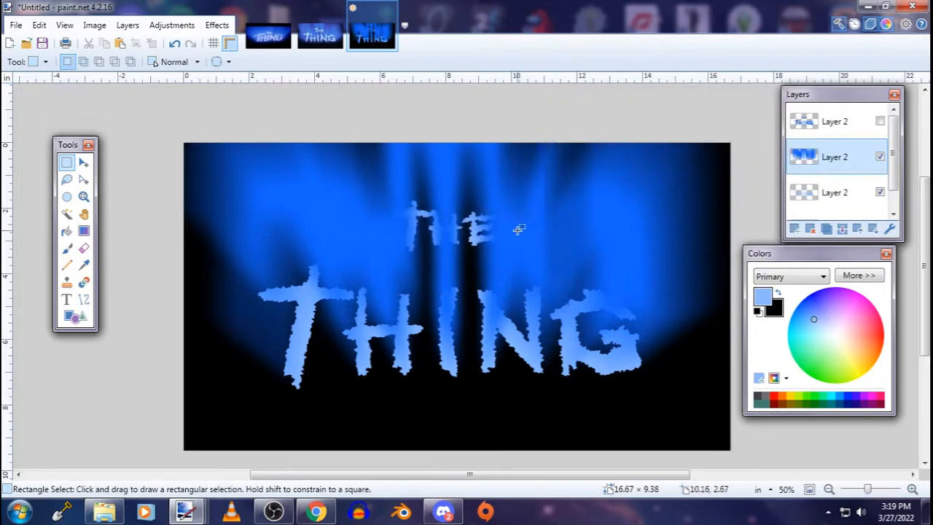
Soften the zoomed light rays with a Gaussian Blur of radius 61
click(232, 26)
mouse_move(241, 82)
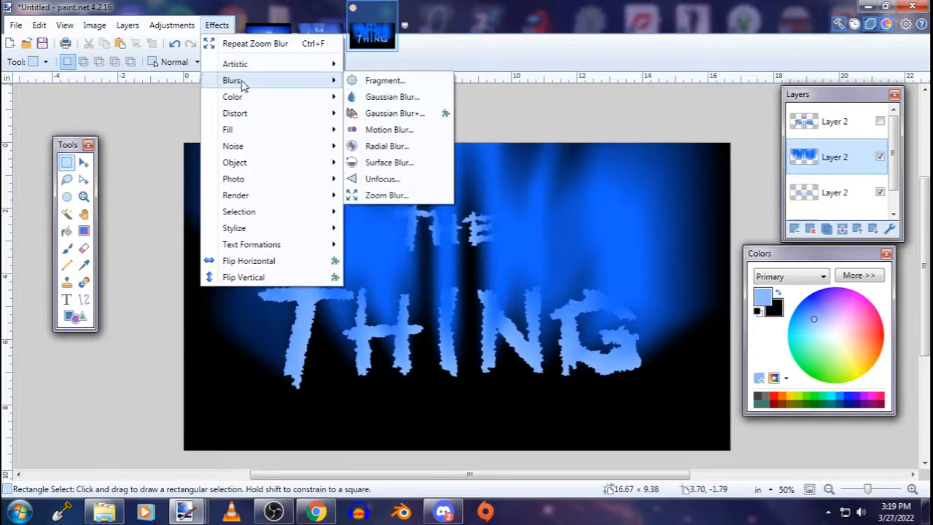
click(373, 98)
drag(414, 206, 602, 224)
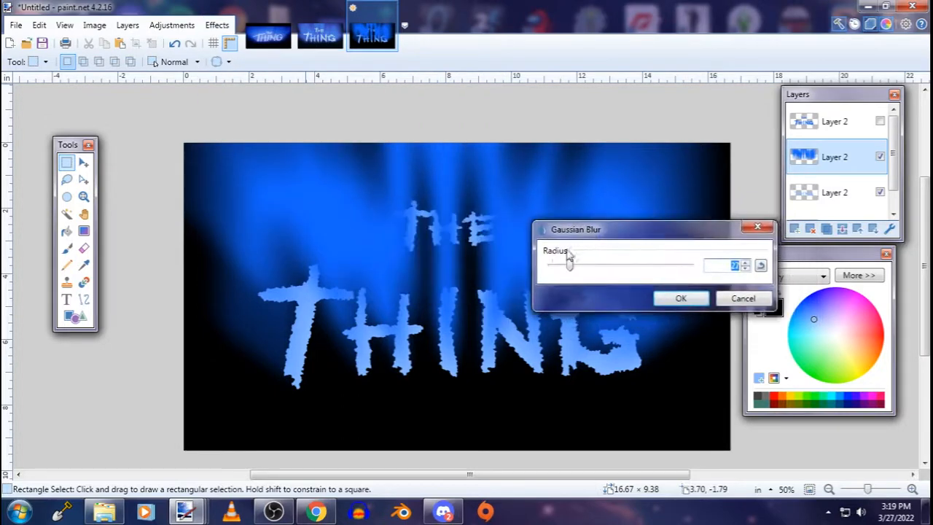
drag(568, 265, 594, 266)
click(680, 298)
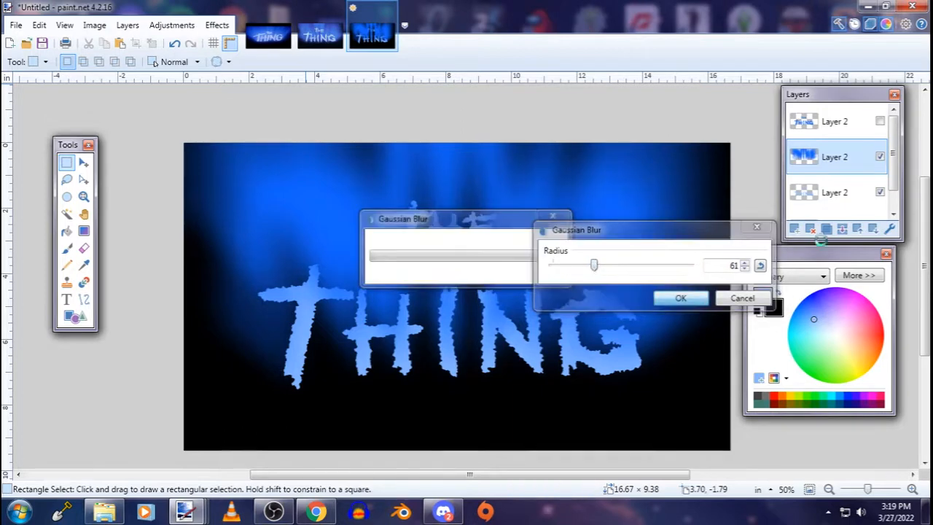
Strengthen the blue glow by duplicating its layer and merging the copy down
click(826, 228)
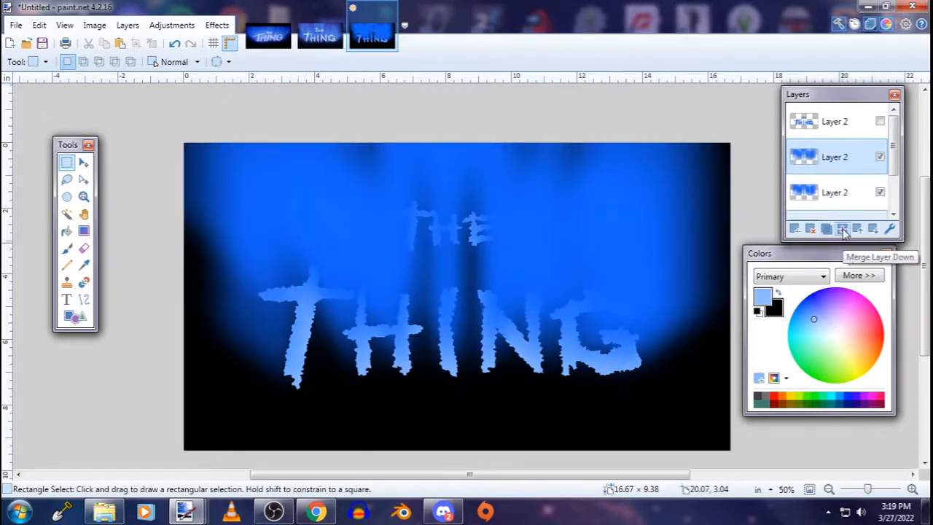
click(843, 229)
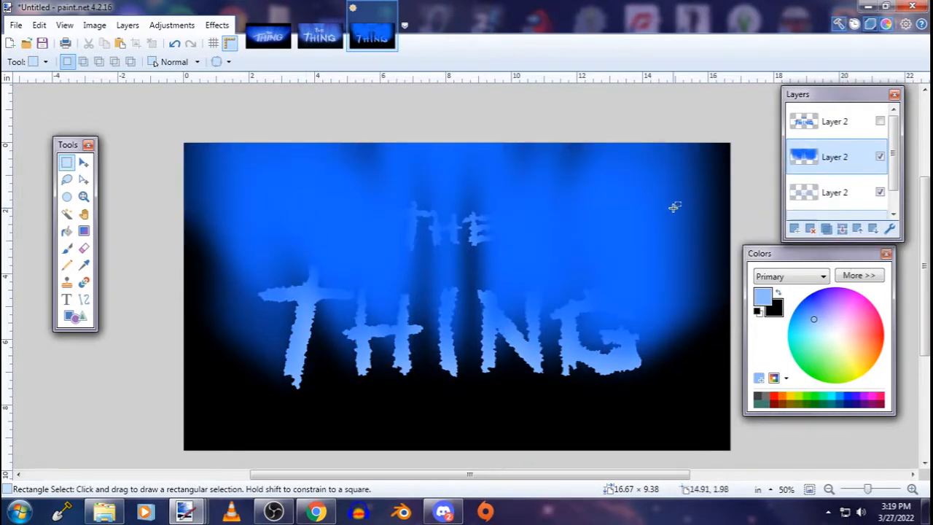
Make the uppermost deep blue text layer active and visible, and hide the glow layer beneath it
click(838, 131)
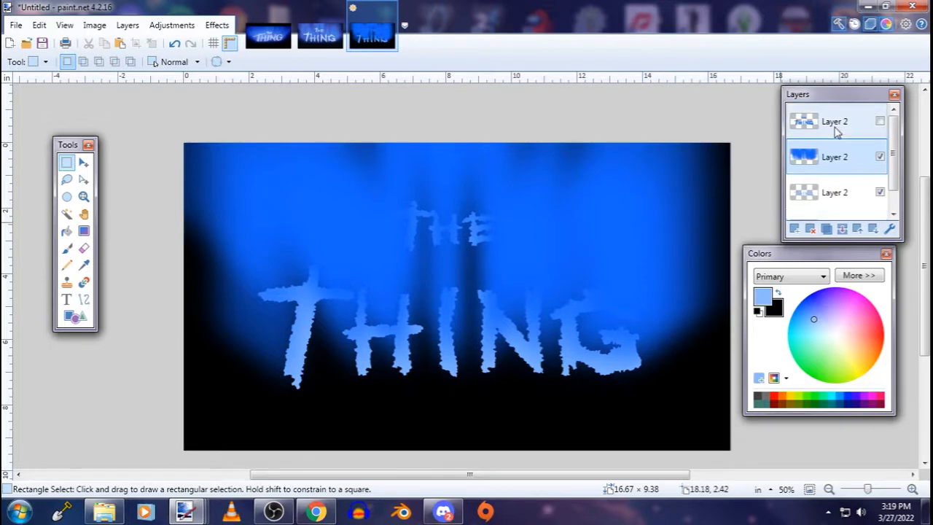
click(879, 122)
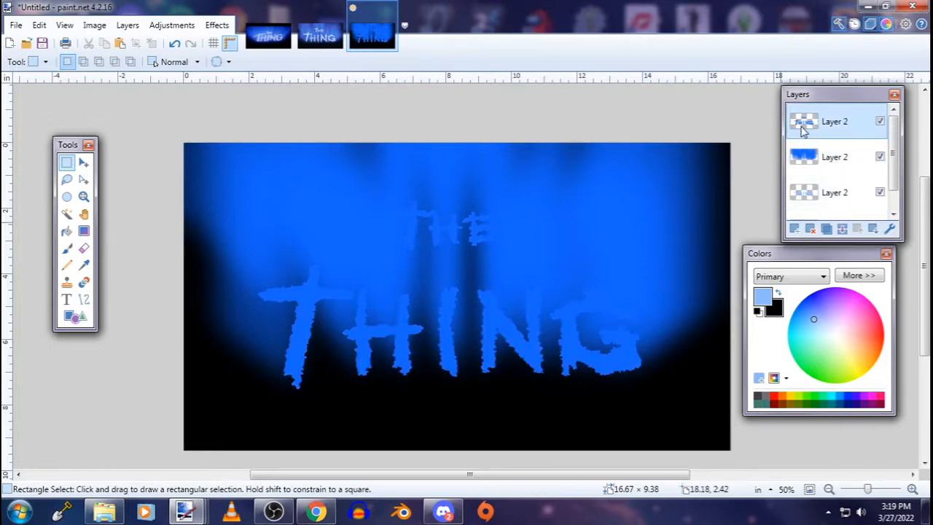
click(879, 156)
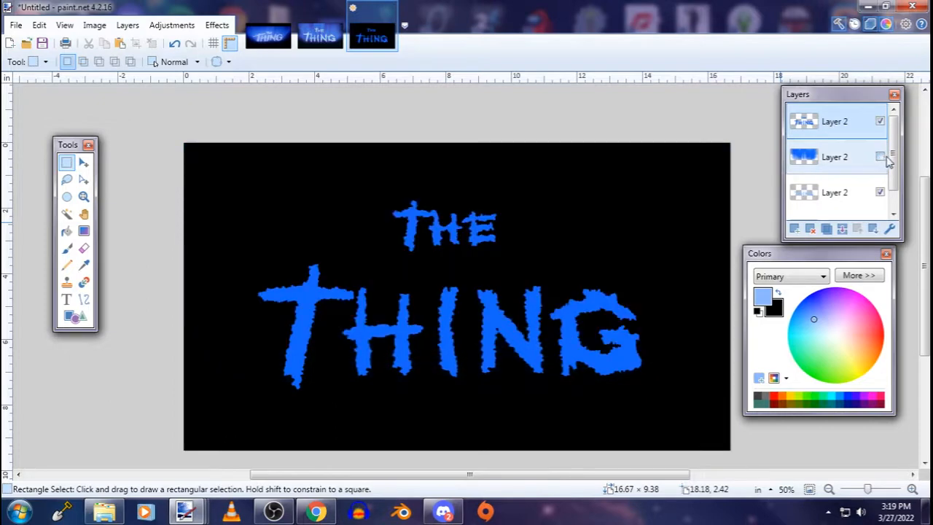
scroll(885, 154, down, 1)
scroll(896, 139, up, 1)
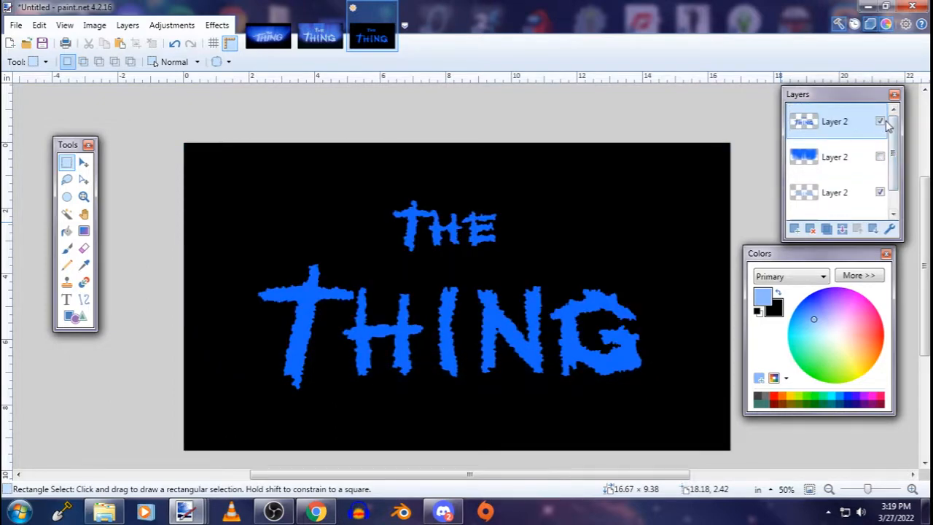
click(880, 123)
click(879, 122)
Try repeating the last Gaussian Blur on the upper deep blue text layer and undo it
click(216, 25)
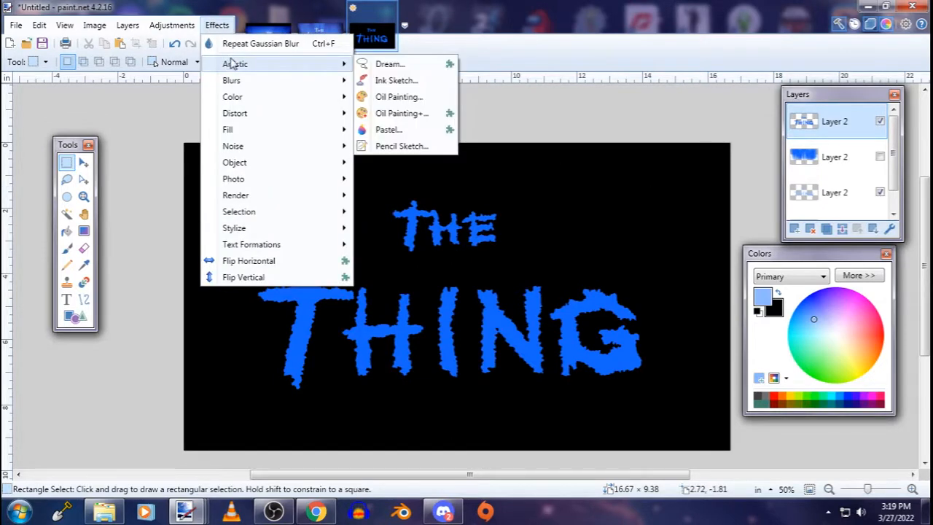
click(309, 45)
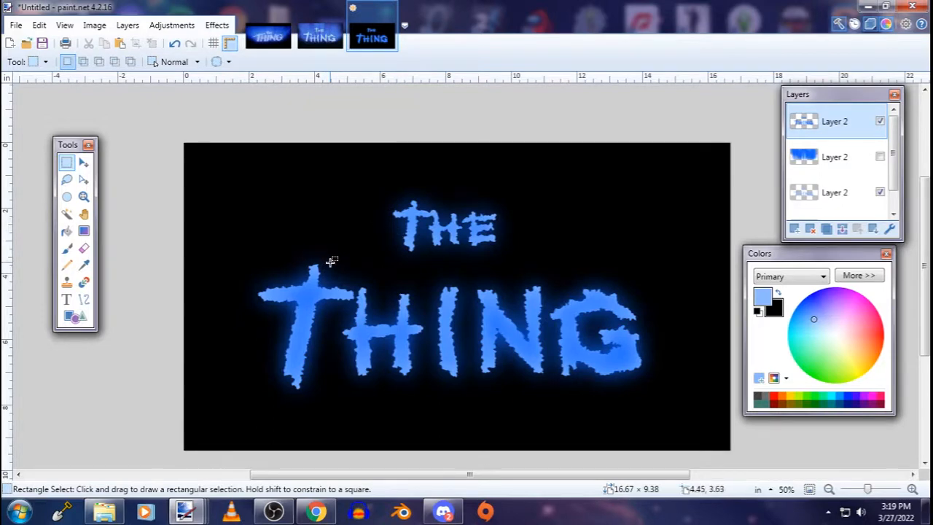
key(ctrl+z)
Apply a Gaussian Blur of radius 21 to the upper deep blue text layer
click(216, 25)
mouse_move(235, 84)
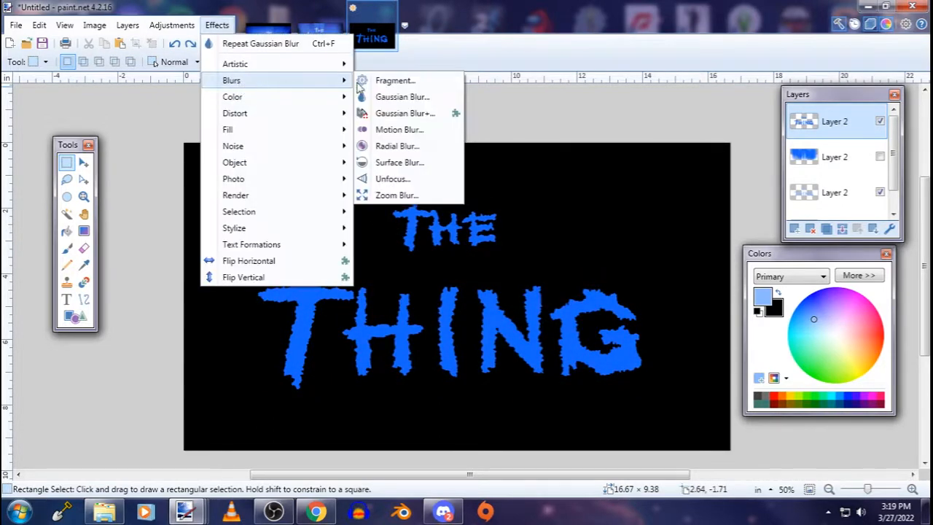
click(397, 96)
drag(421, 211, 556, 205)
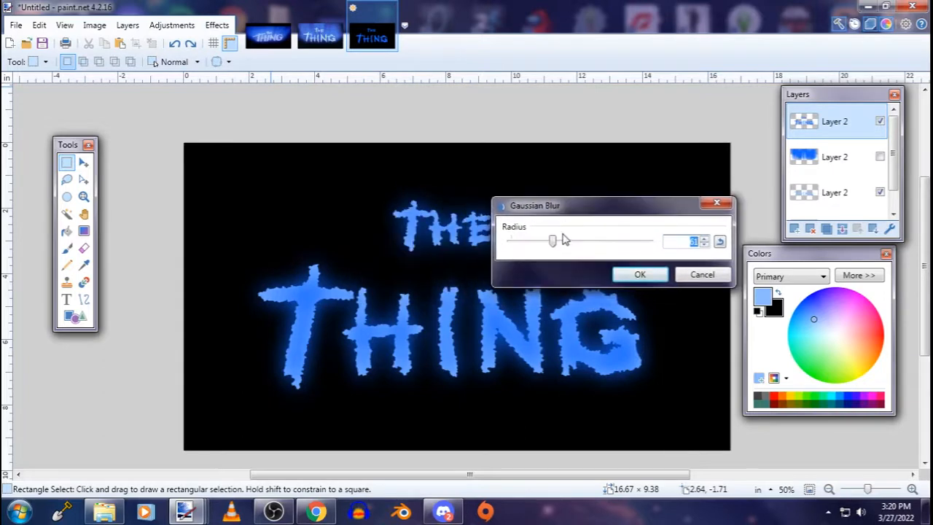
drag(553, 244, 525, 243)
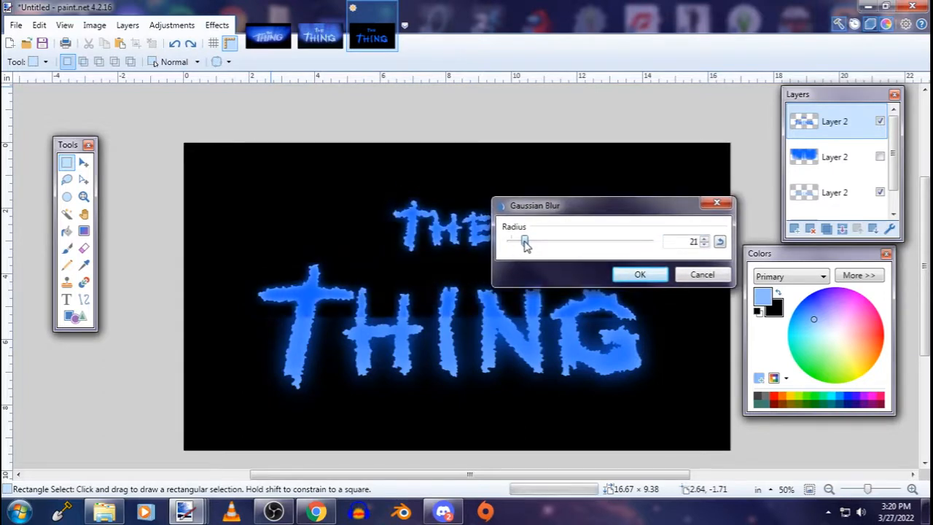
click(628, 276)
Apply a Zoom Blur to the upper text layer with the previously used settings to cast light rays from the letters
click(217, 24)
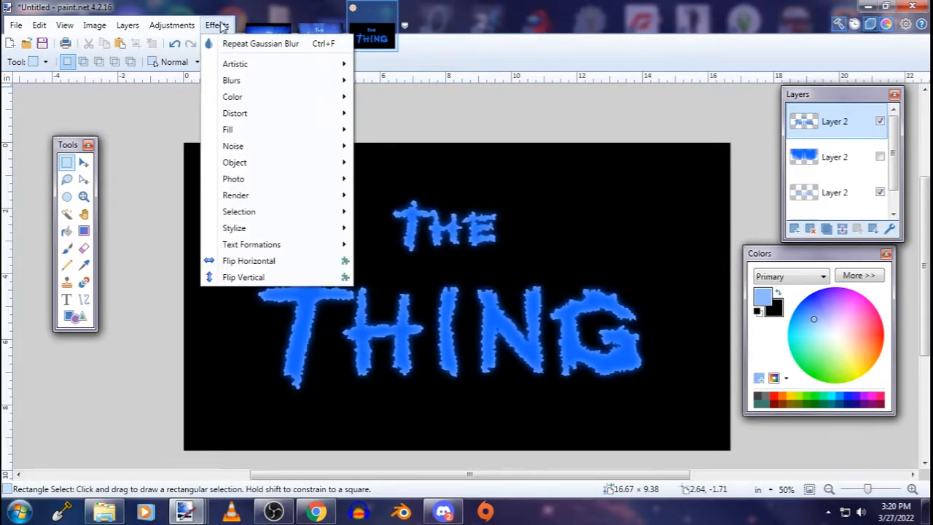
mouse_move(240, 80)
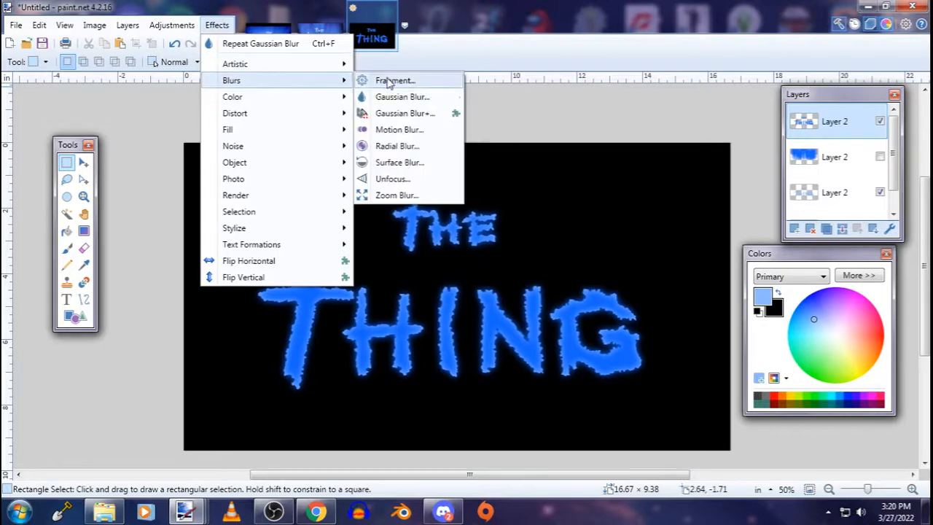
click(395, 195)
drag(393, 178, 542, 76)
click(642, 217)
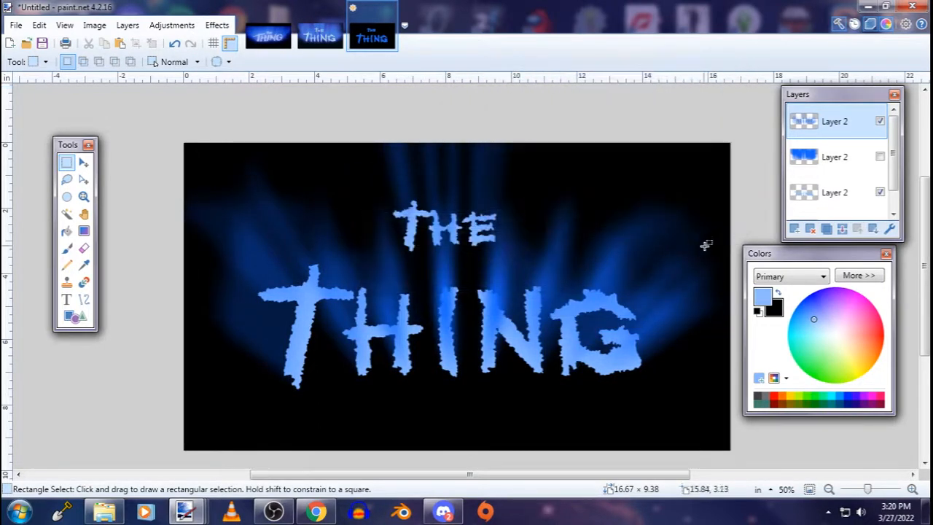
Show the glow layer again and set the uppermost ray layer's blend mode to Additive at opacity 255
click(879, 156)
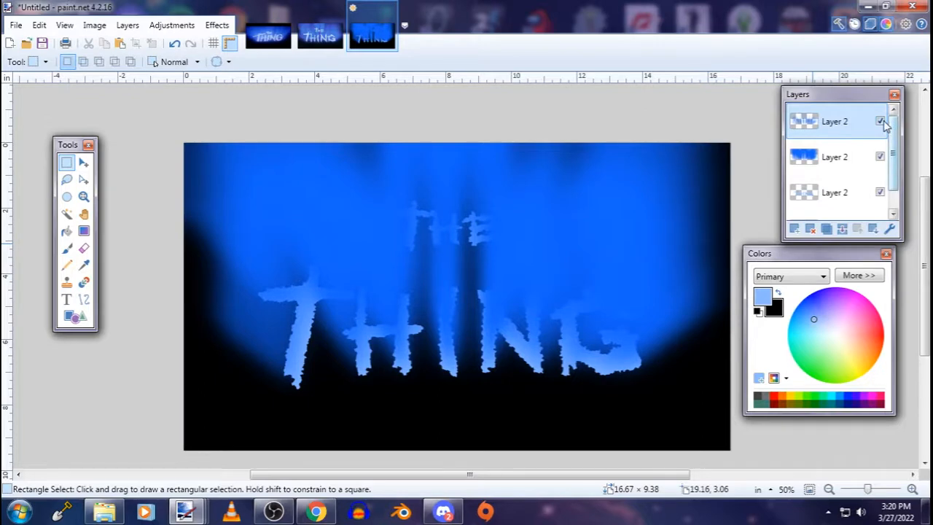
click(889, 229)
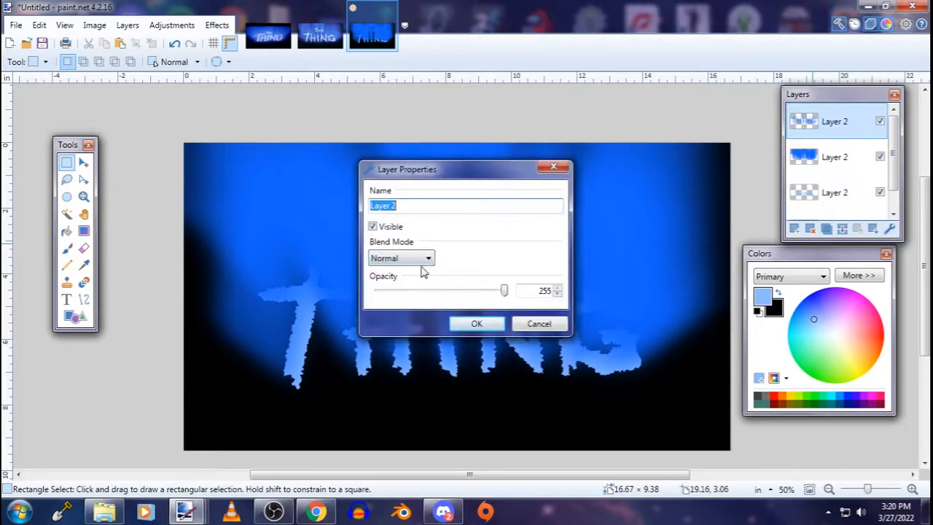
click(419, 259)
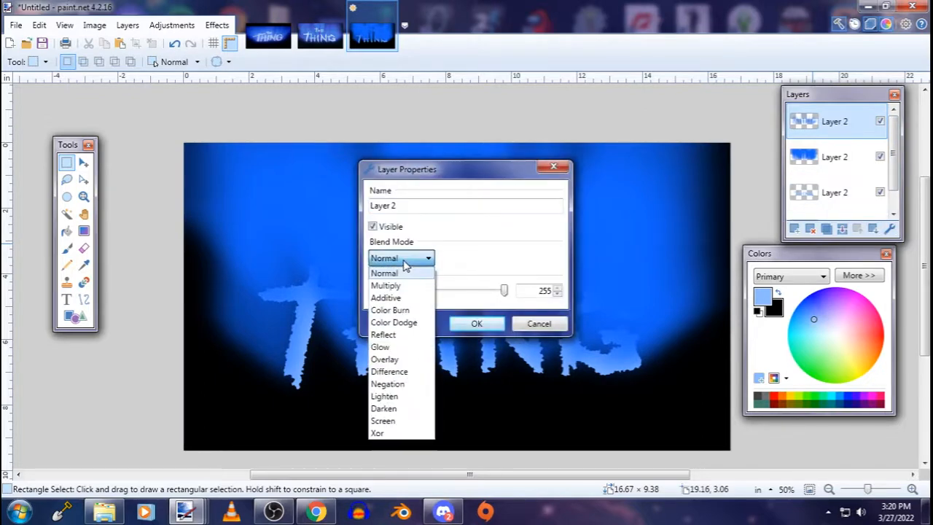
click(393, 301)
drag(399, 169, 654, 57)
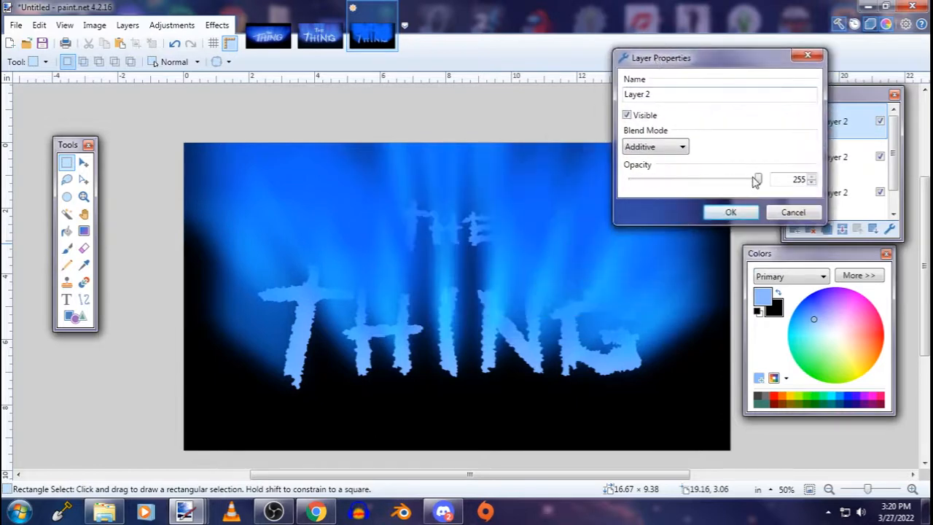
drag(665, 175, 759, 179)
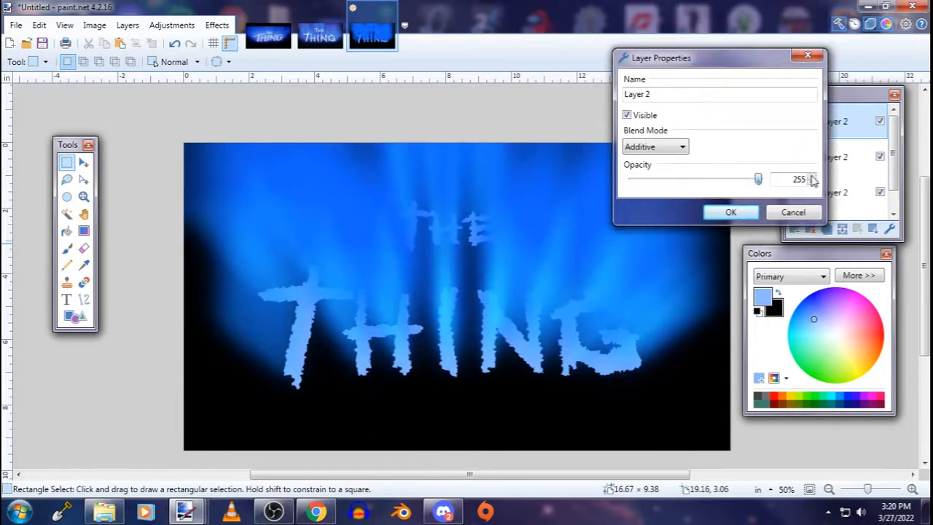
click(728, 212)
Switch to the reference image maxresdefault.jpg and view the whole logo for comparison
click(281, 37)
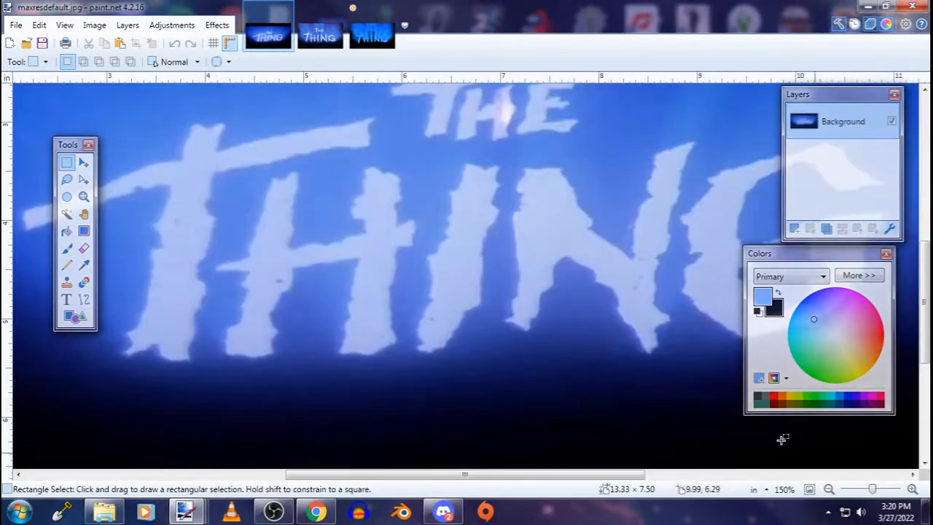
drag(873, 489, 869, 488)
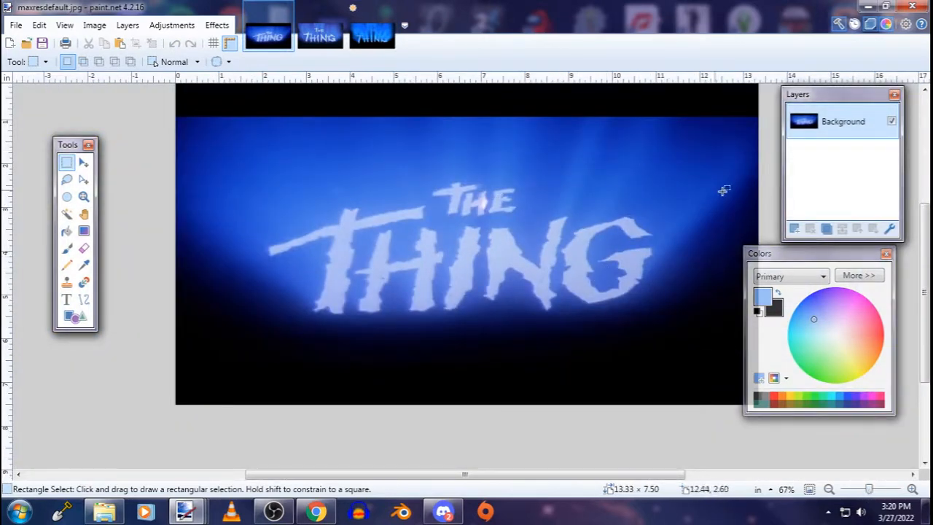
Return to the untitled logo canvas and lower the top Additive ray layer's opacity to 138
click(372, 35)
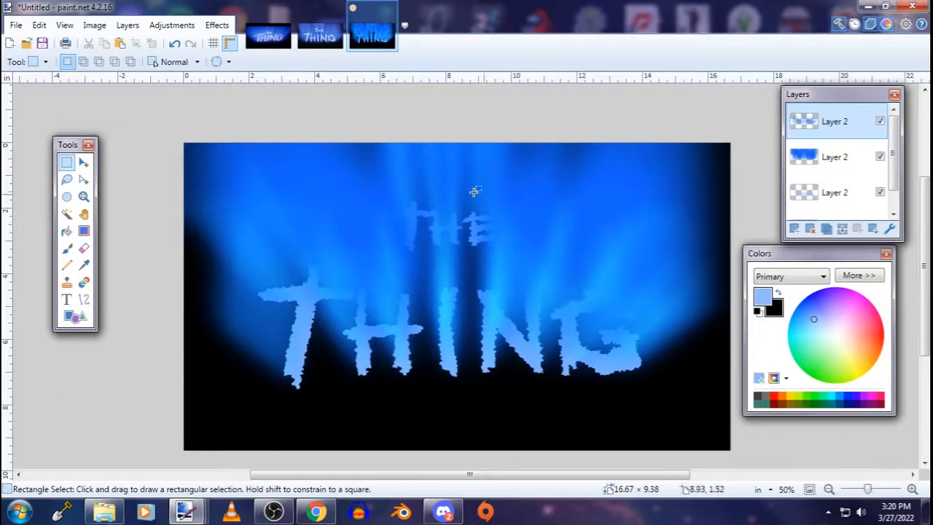
click(889, 229)
drag(503, 290, 438, 291)
drag(432, 170, 730, 56)
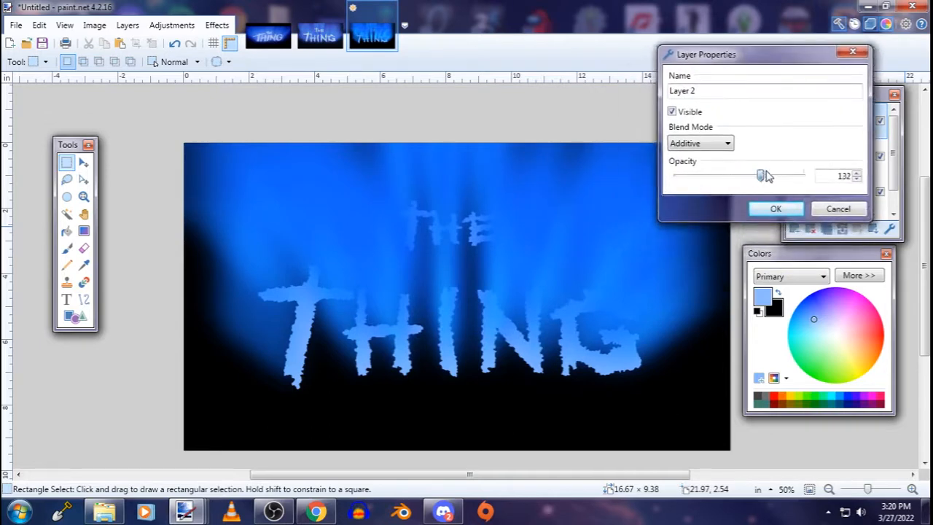
mouse_move(765, 176)
mouse_down()
mouse_move(746, 177)
mouse_move(764, 177)
mouse_up()
click(775, 208)
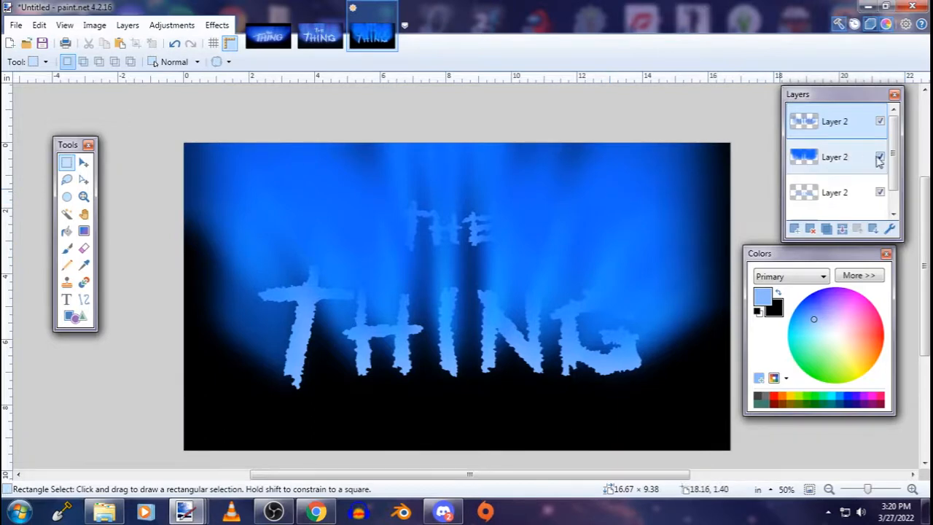
Duplicate the lettering layer just above the Background and move one copy to the top of the layer stack
scroll(841, 174, down, 1)
click(845, 170)
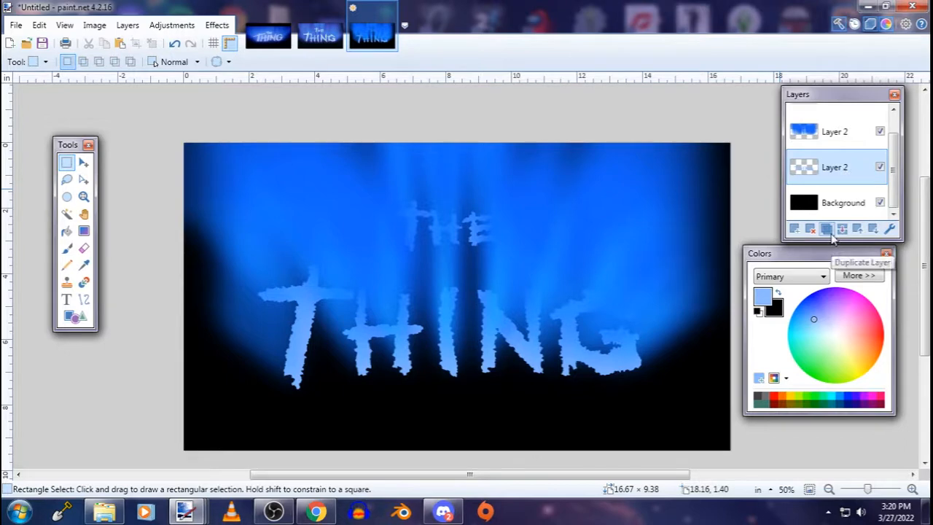
click(858, 231)
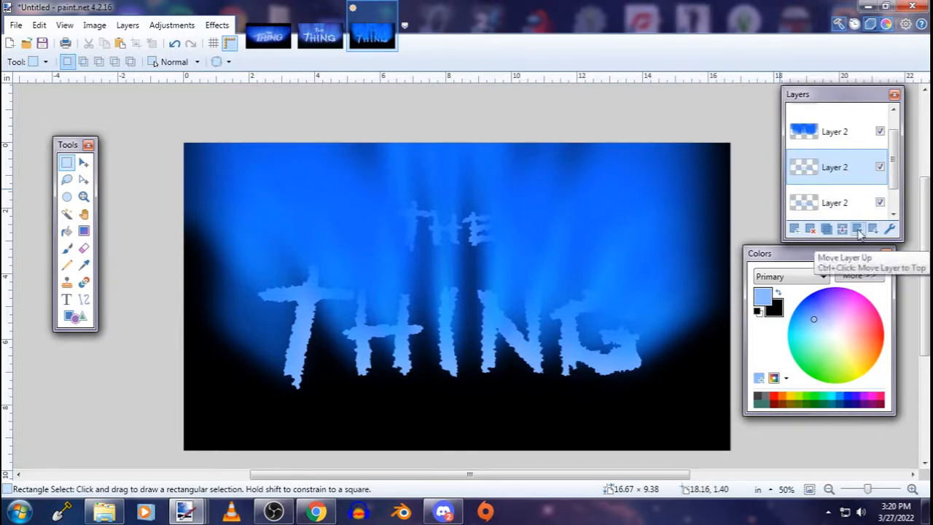
click(854, 207)
click(860, 230)
click(860, 230)
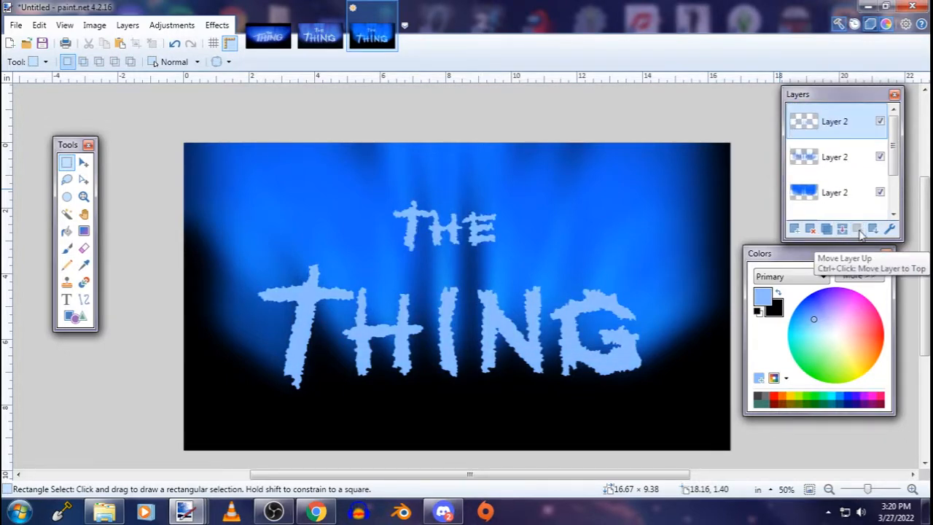
Thicken the lettering on the lower text layer with Morphology in Dilate mode, width and height linked at 63
drag(896, 160, 898, 189)
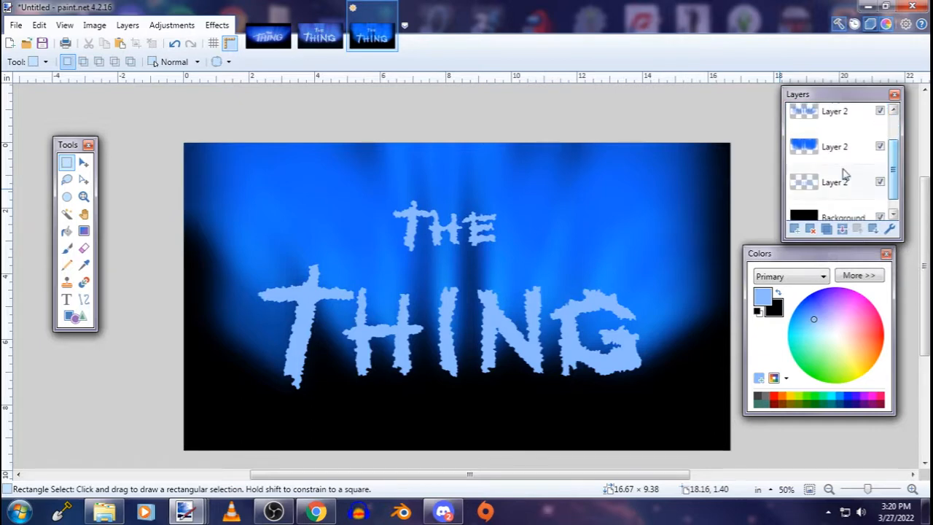
click(840, 177)
click(268, 35)
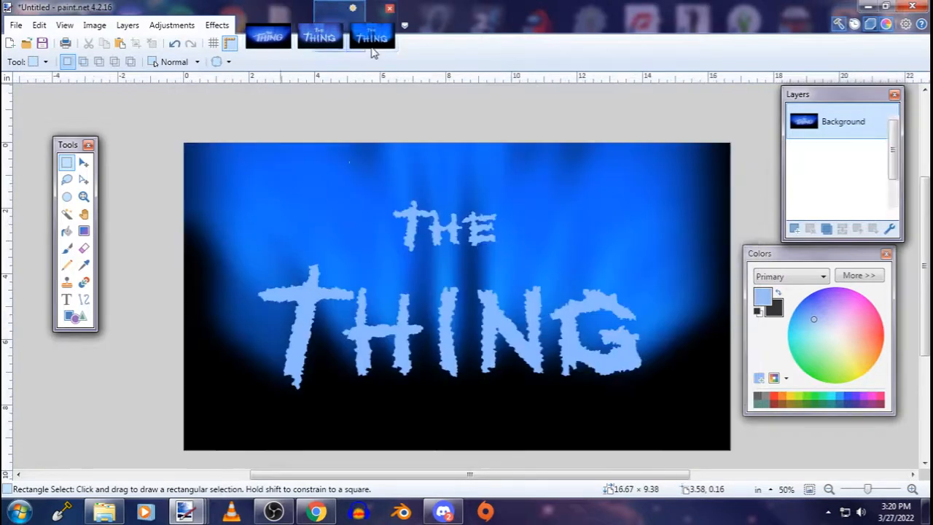
click(371, 36)
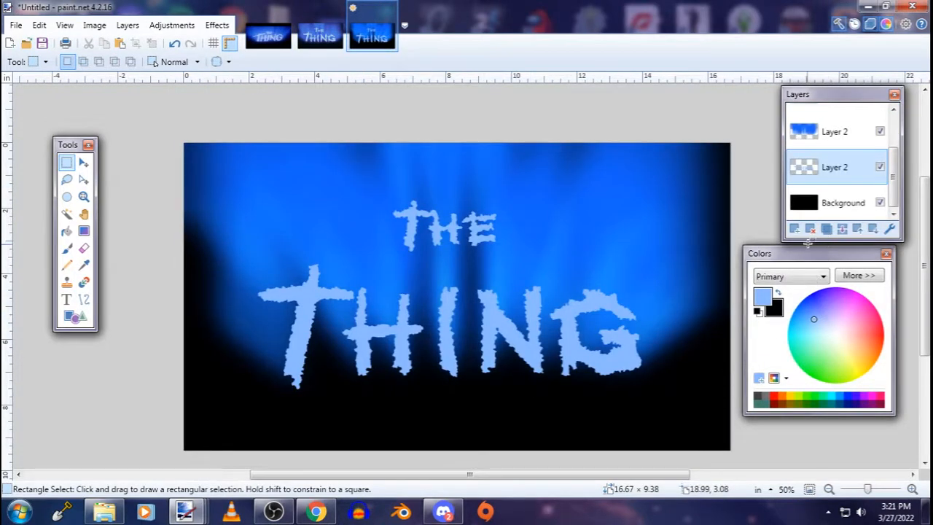
click(172, 25)
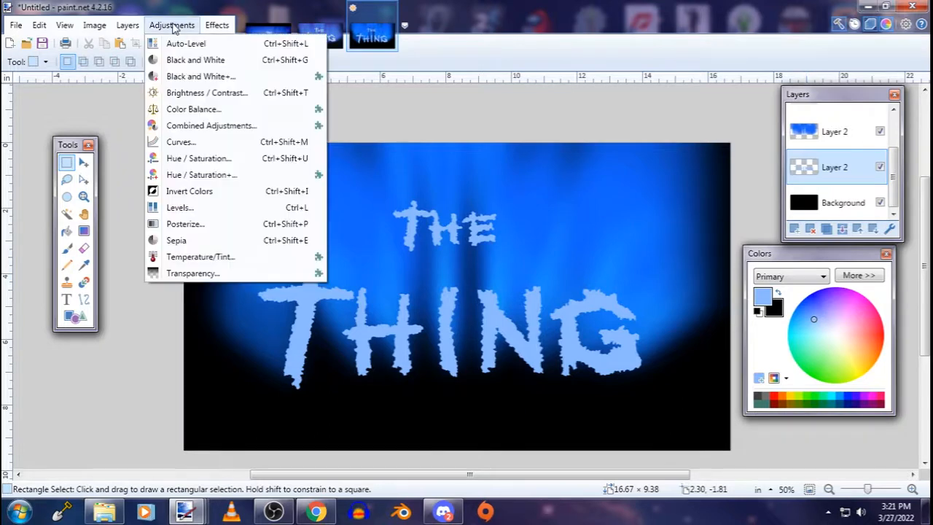
mouse_move(214, 26)
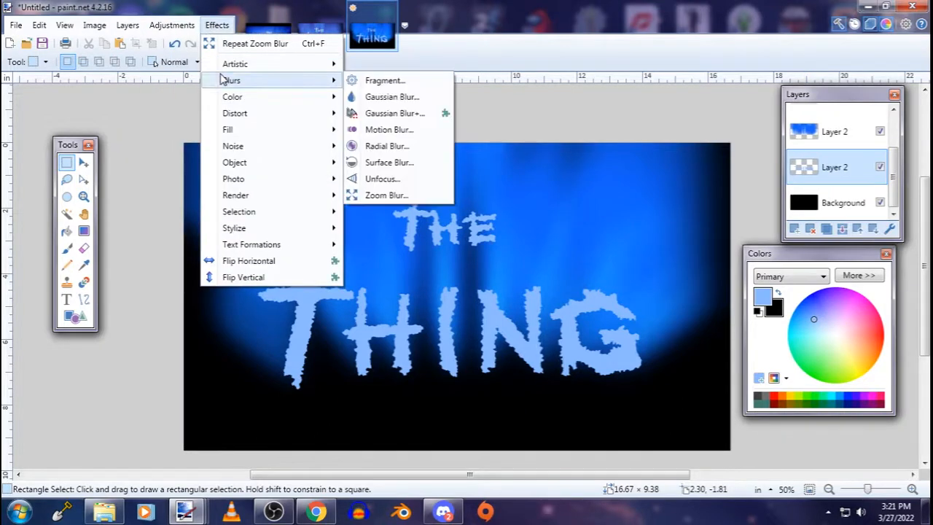
mouse_move(235, 114)
click(394, 177)
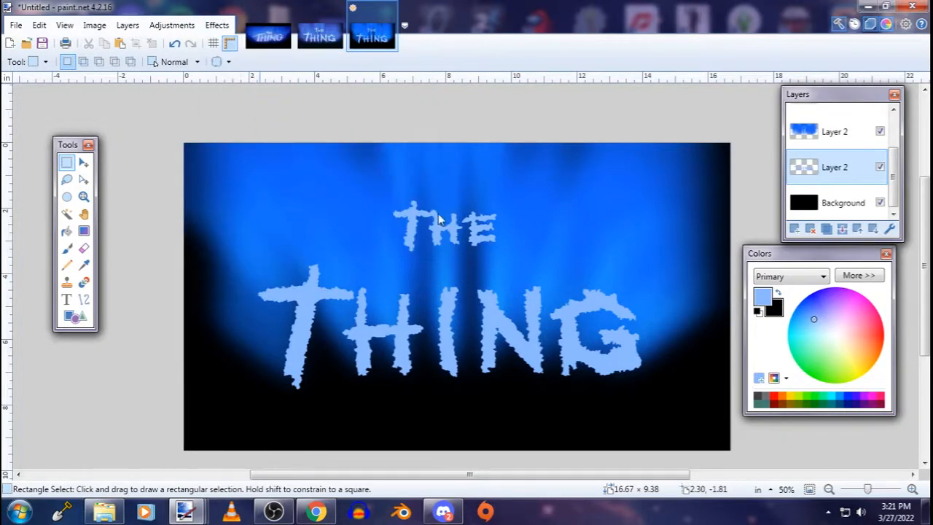
click(357, 259)
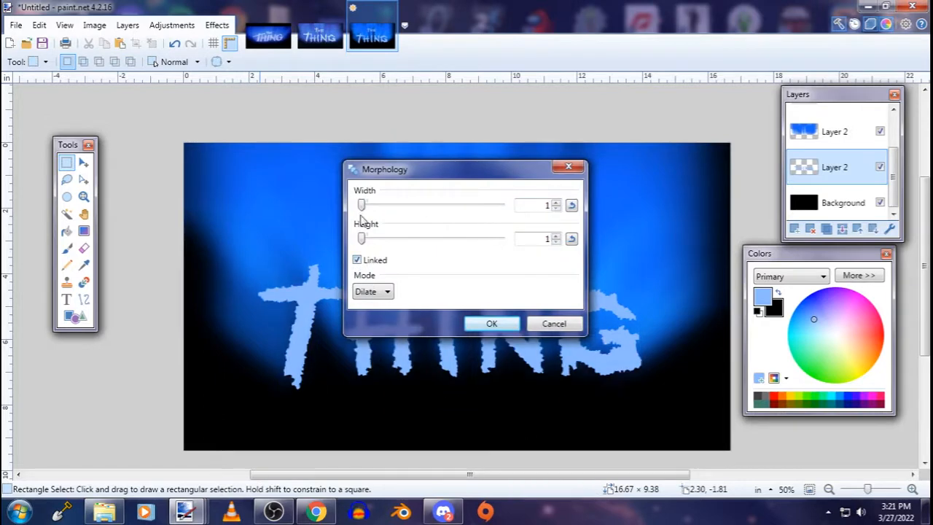
drag(361, 205, 450, 209)
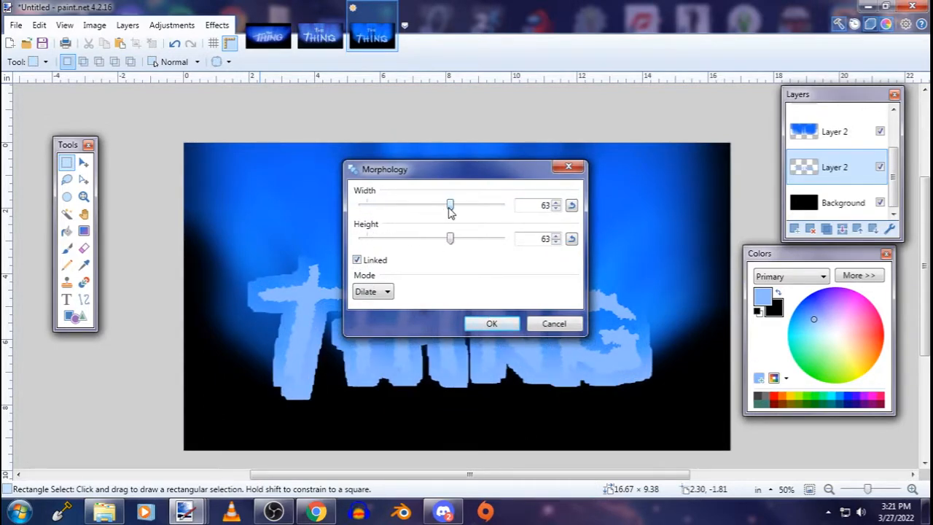
click(475, 323)
Apply a Gaussian Blur of radius 53 to the dilated text layer
click(216, 25)
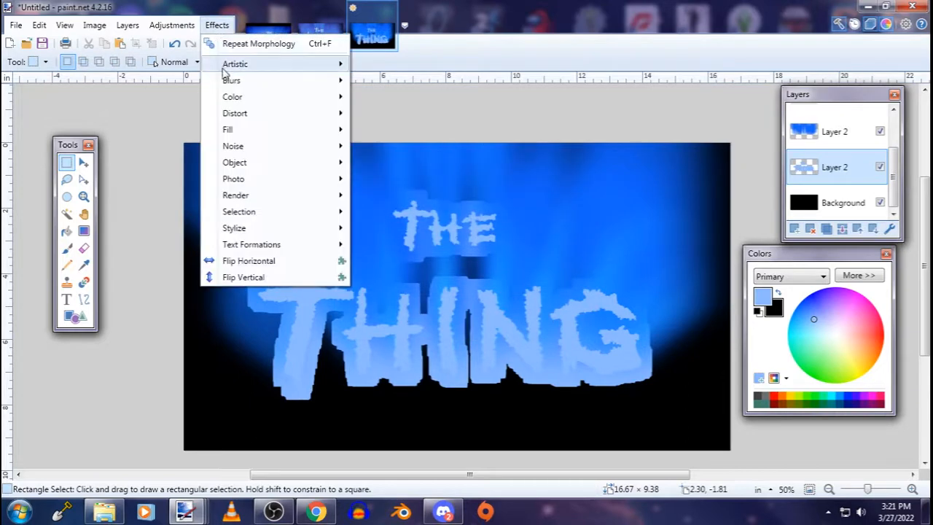
mouse_move(227, 82)
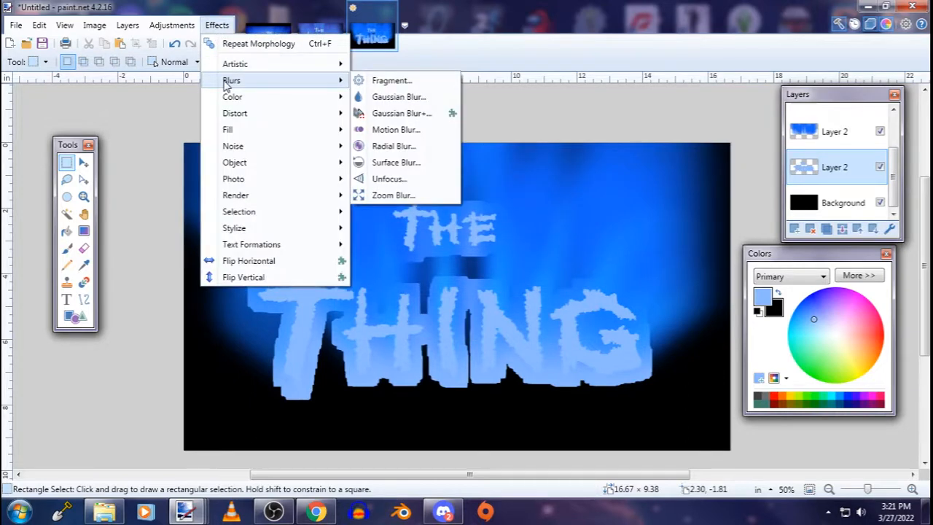
click(400, 96)
drag(378, 253, 401, 254)
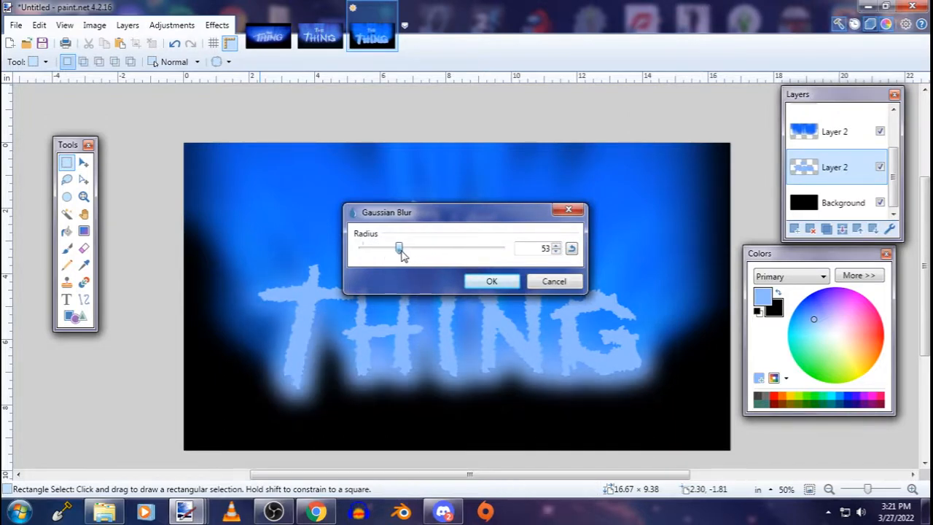
click(491, 281)
Shift the blurred text layer's hue toward deeper blue and set its saturation to 200 with Hue / Saturation
click(172, 25)
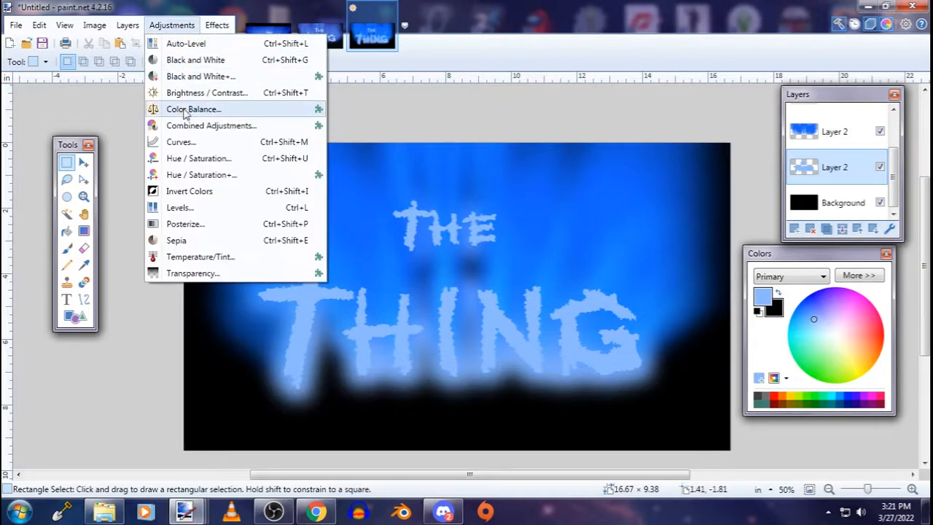
click(191, 159)
drag(415, 184, 569, 108)
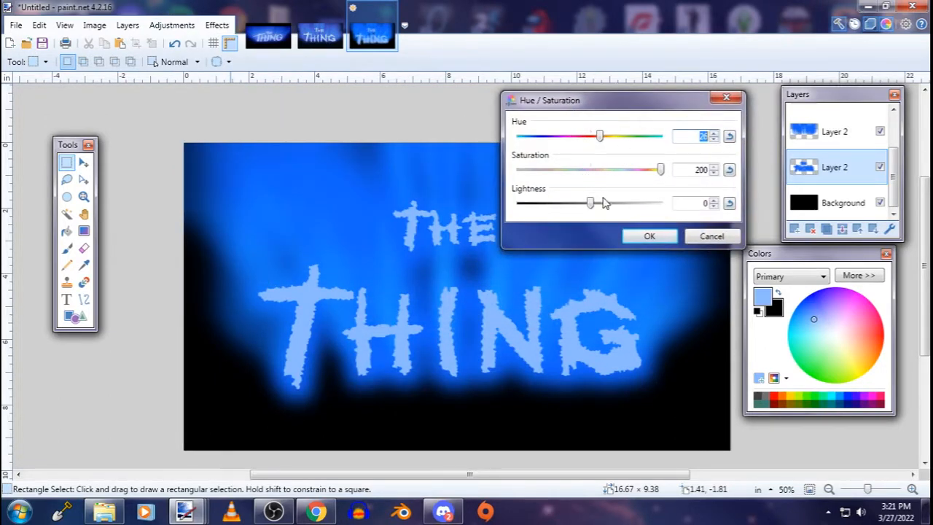
click(644, 231)
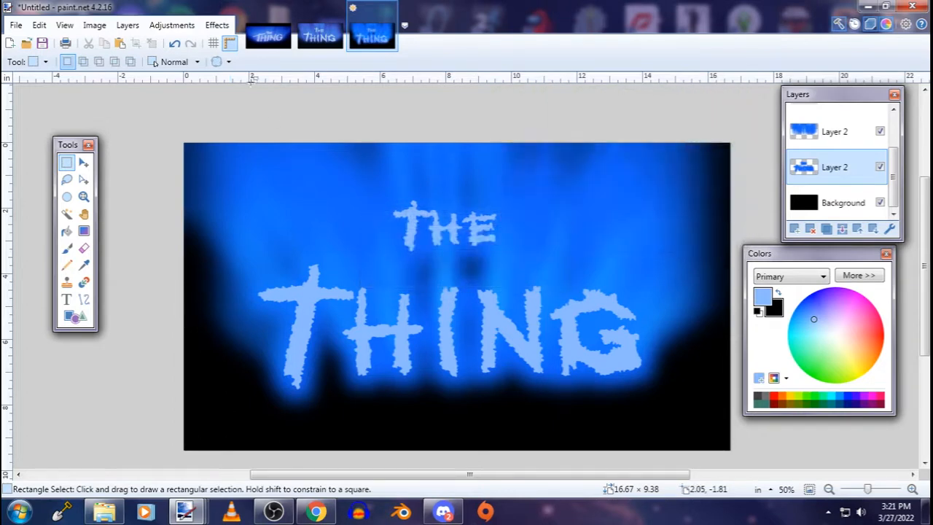
Soften the deep blue glow layer further with a Gaussian Blur of radius 83
click(217, 25)
mouse_move(229, 82)
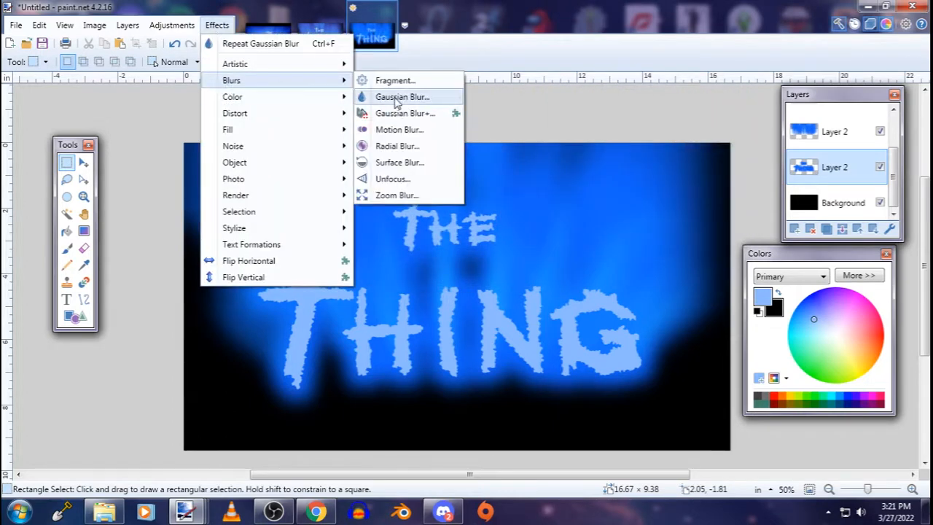
click(390, 94)
drag(399, 249, 420, 250)
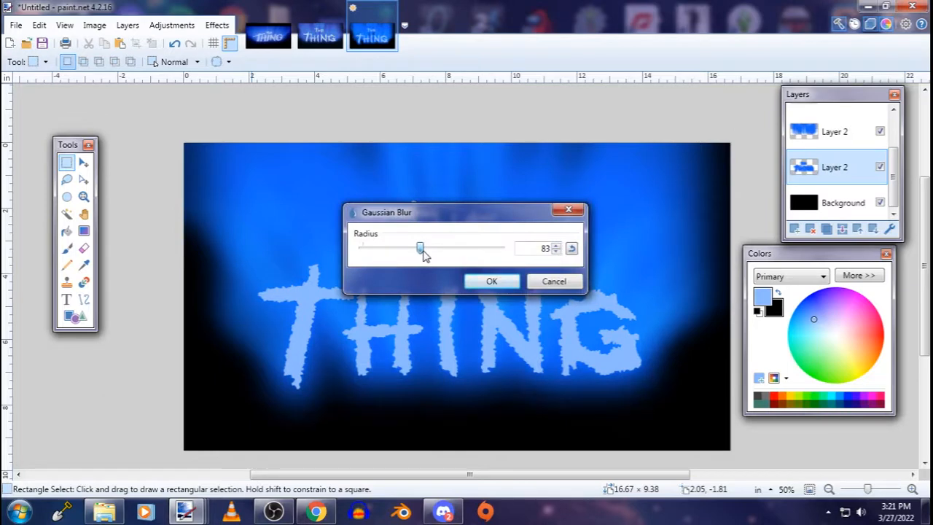
click(552, 281)
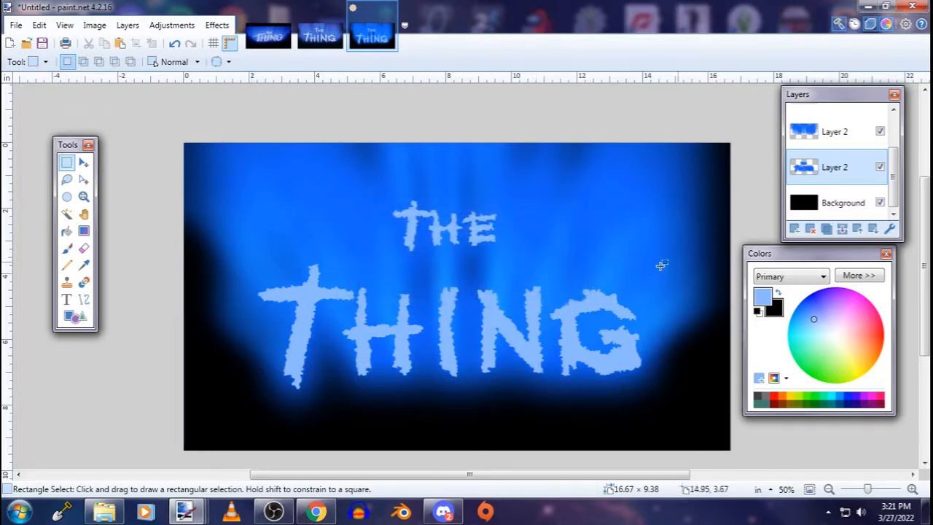
Increase the opacity of the Additive ray layer directly beneath the top lettering layer
scroll(900, 129, up, 3)
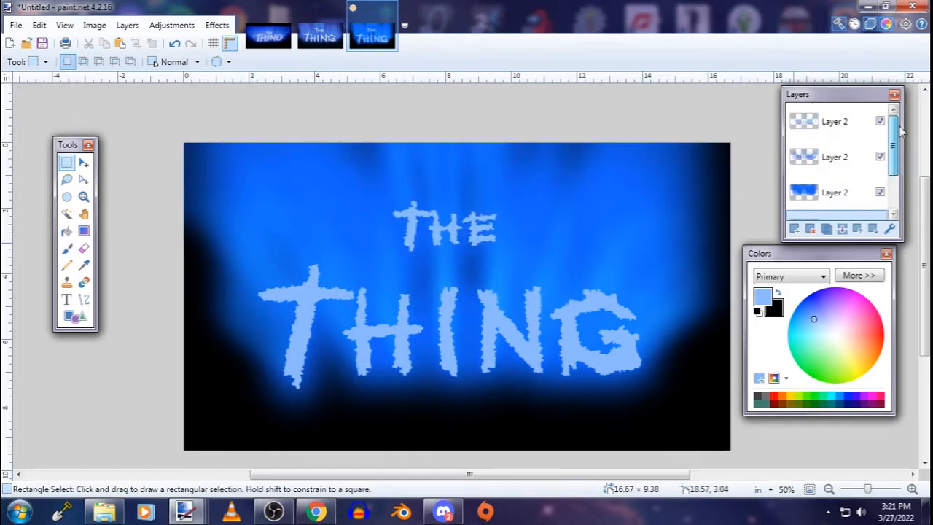
click(827, 157)
click(889, 229)
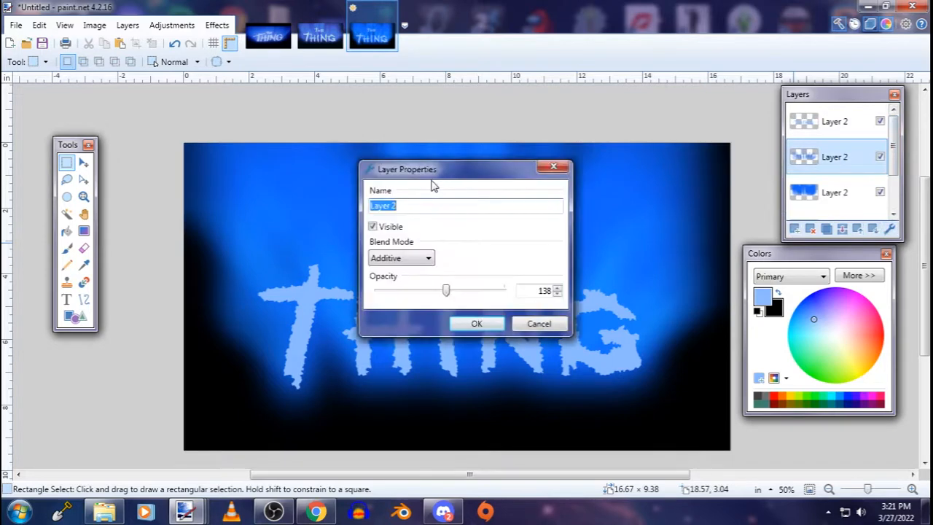
drag(433, 169, 665, 106)
drag(690, 230, 712, 229)
click(717, 258)
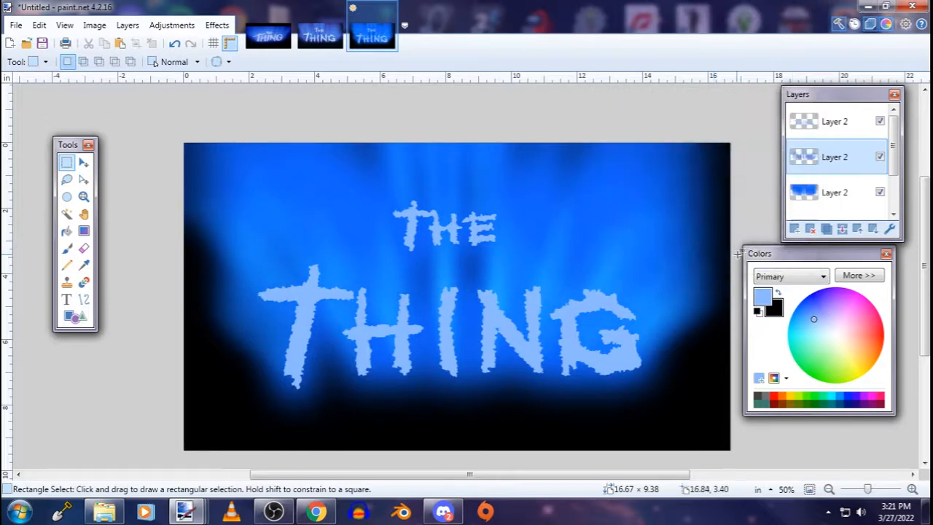
Set the top lettering layer's blend mode to Additive and its opacity to 142
click(835, 127)
click(888, 229)
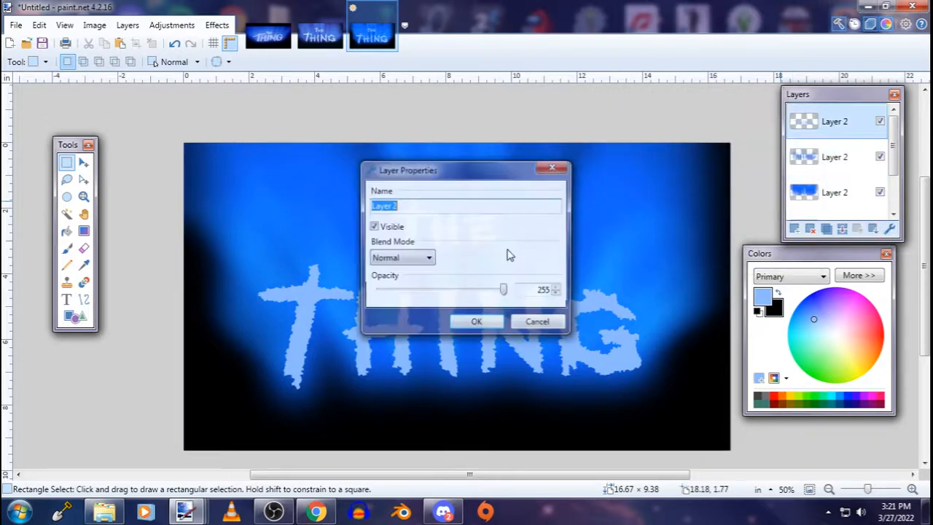
click(412, 260)
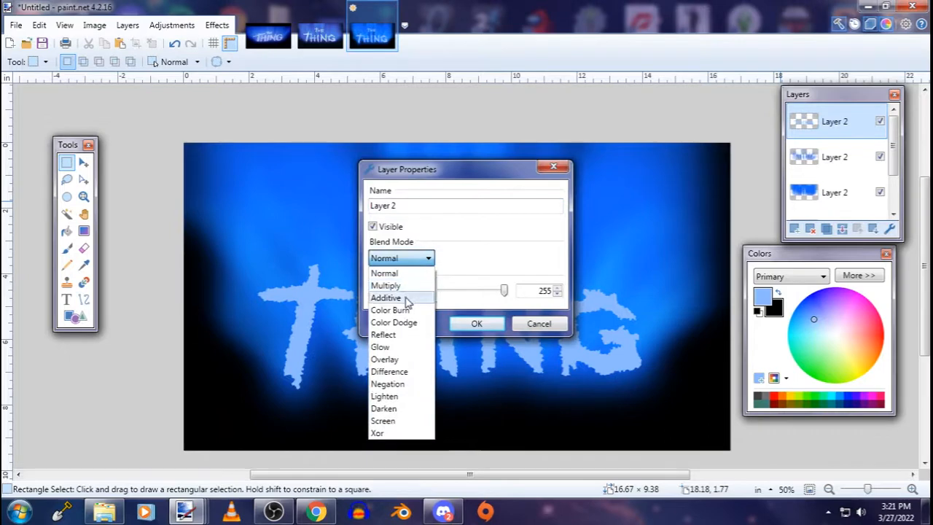
click(405, 298)
drag(409, 169, 699, 90)
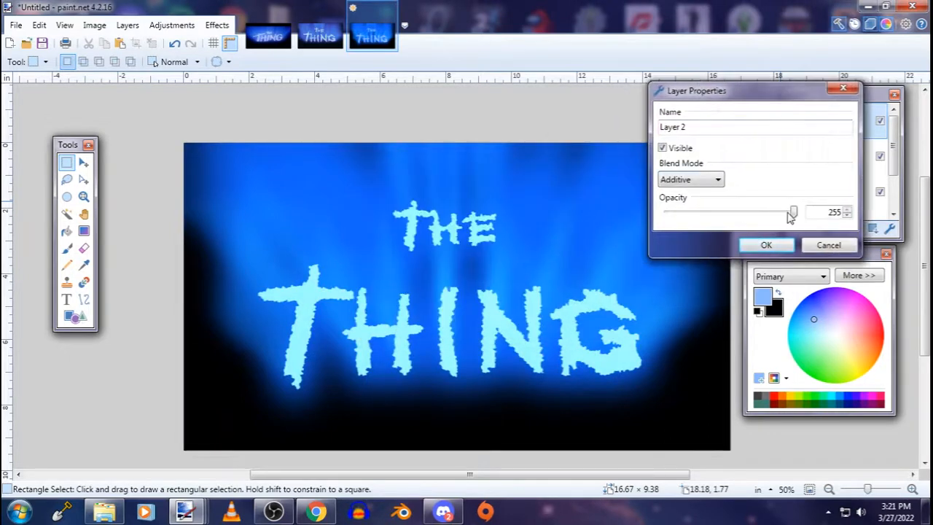
drag(792, 212, 739, 220)
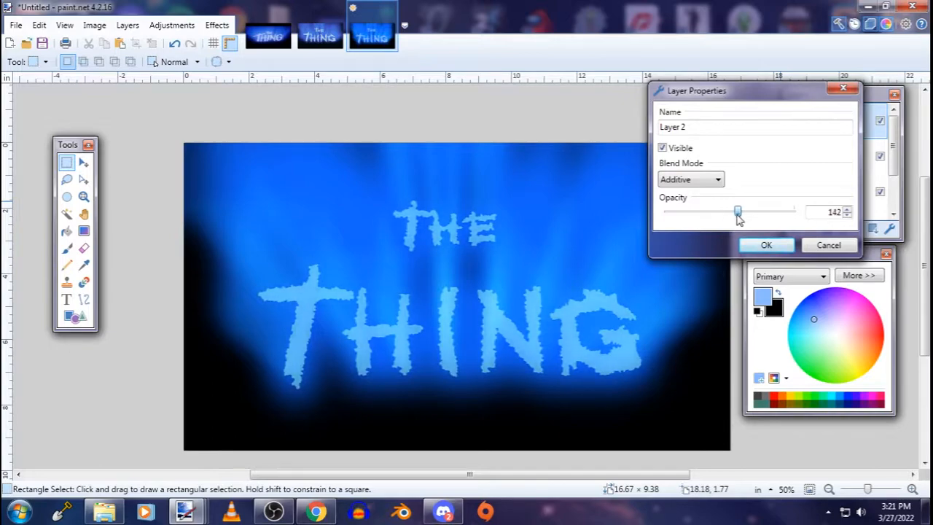
click(766, 245)
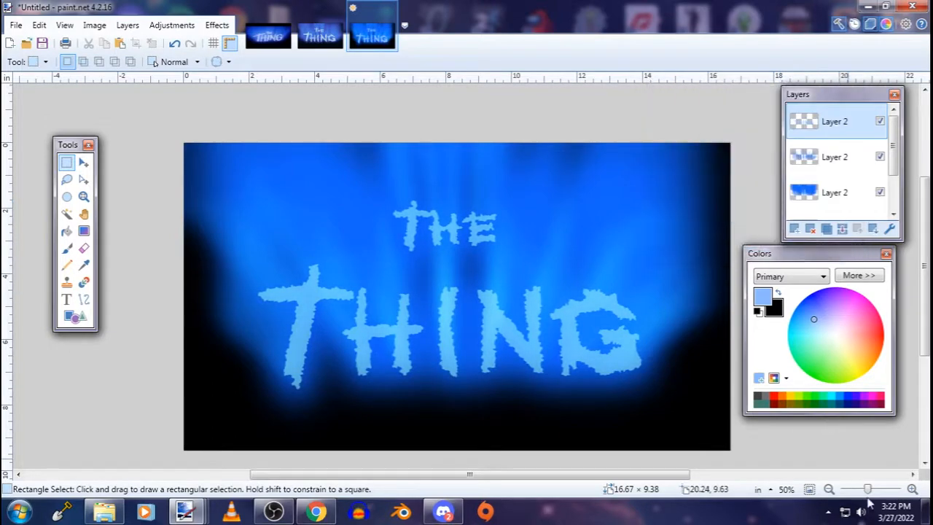
Merge the blurred deep blue glow layer down into the black Background layer
mouse_move(867, 489)
mouse_down()
mouse_move(876, 491)
mouse_move(868, 492)
mouse_up()
scroll(510, 360, down, 2)
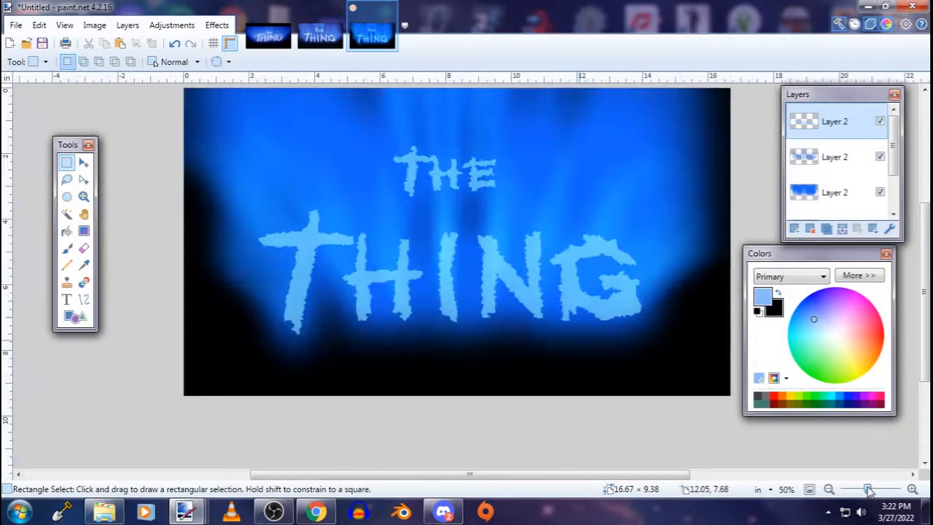
scroll(637, 403, up, 2)
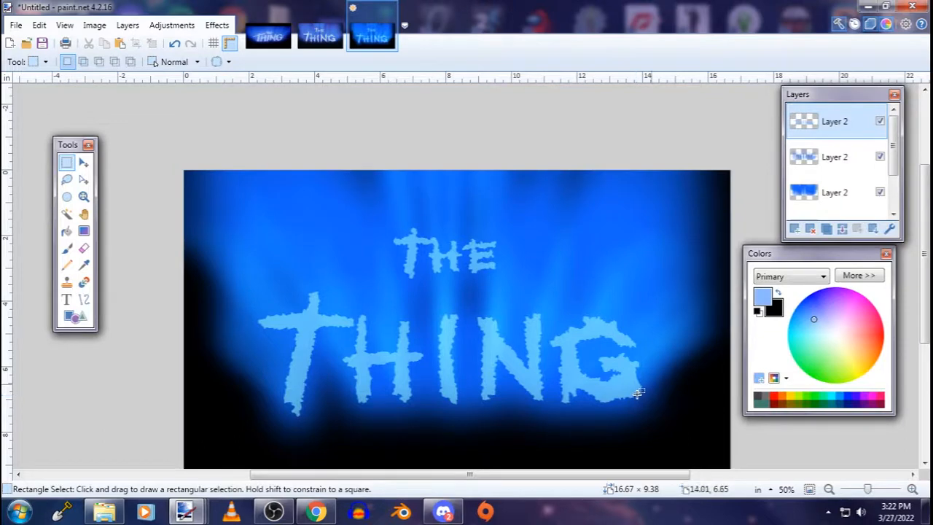
scroll(841, 186, down, 2)
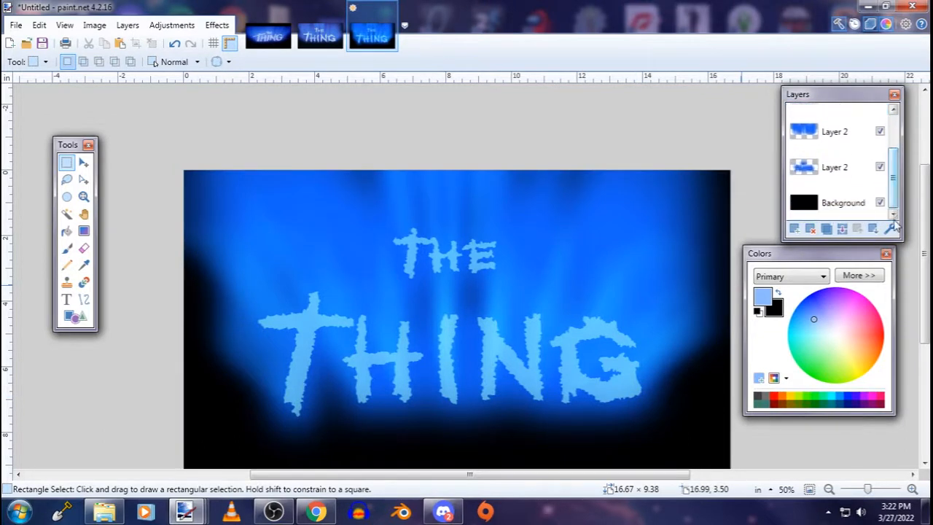
click(837, 173)
click(841, 228)
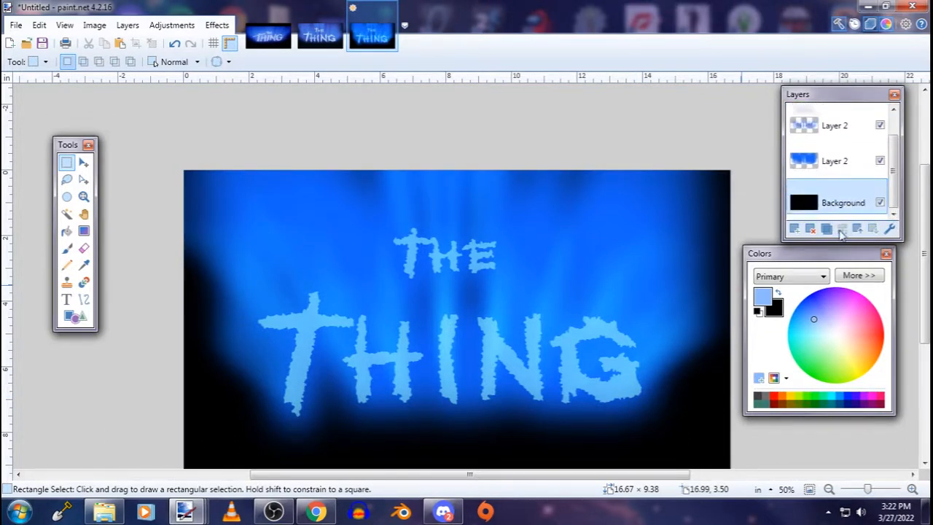
Merge the two blurred light ray layers beneath the top lettering layer down into the Background layer
click(837, 173)
click(841, 228)
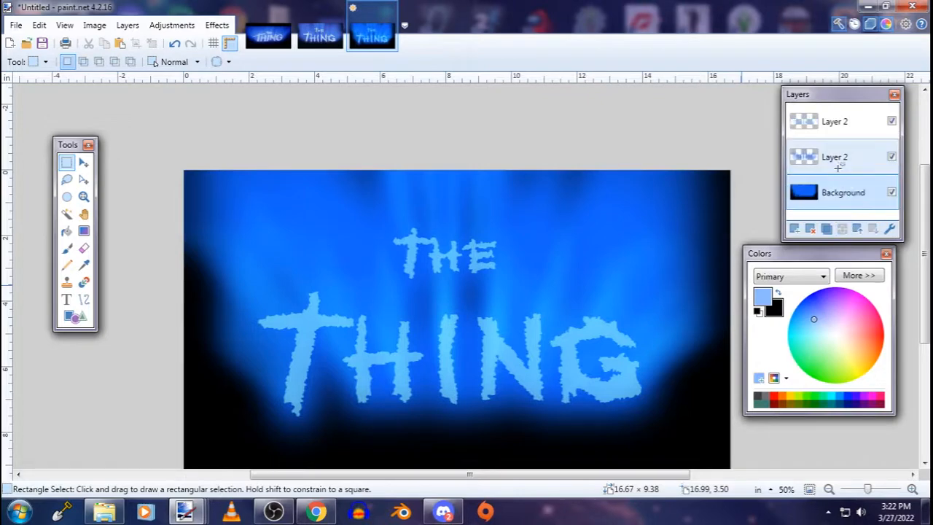
click(838, 162)
click(841, 229)
Check the top lettering layer by toggling its visibility and viewing its blend mode and opacity settings
click(886, 136)
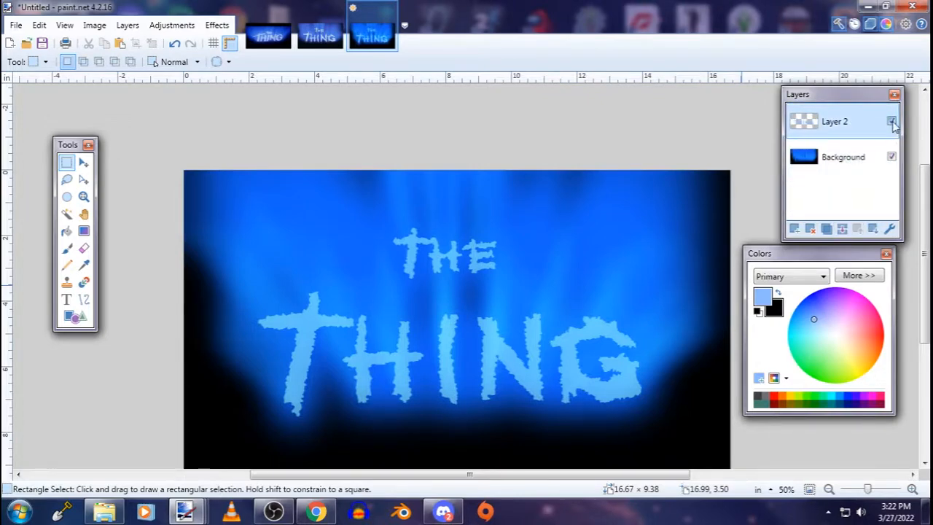
click(891, 121)
click(891, 122)
double_click(861, 127)
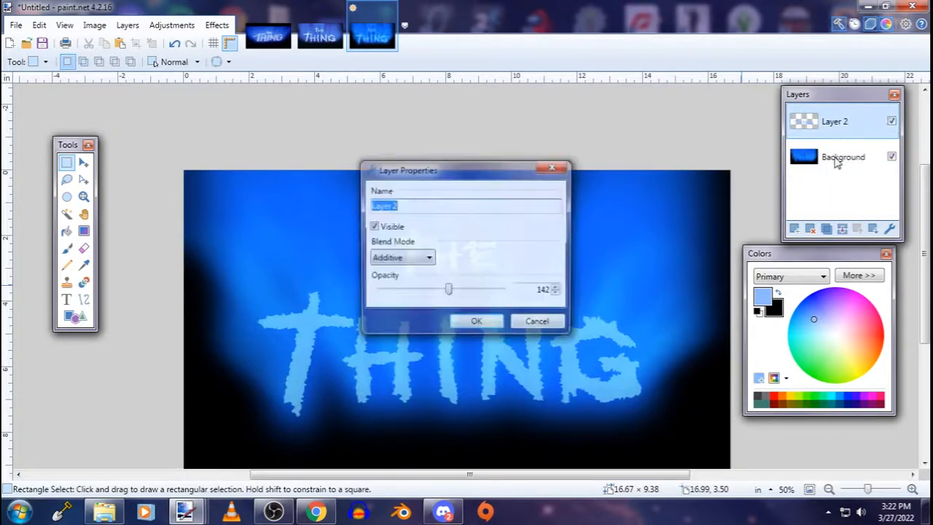
click(557, 324)
Adjust the Background layer's colours with Hue / Saturation, setting hue 12, saturation 87 and lightness -5
click(838, 170)
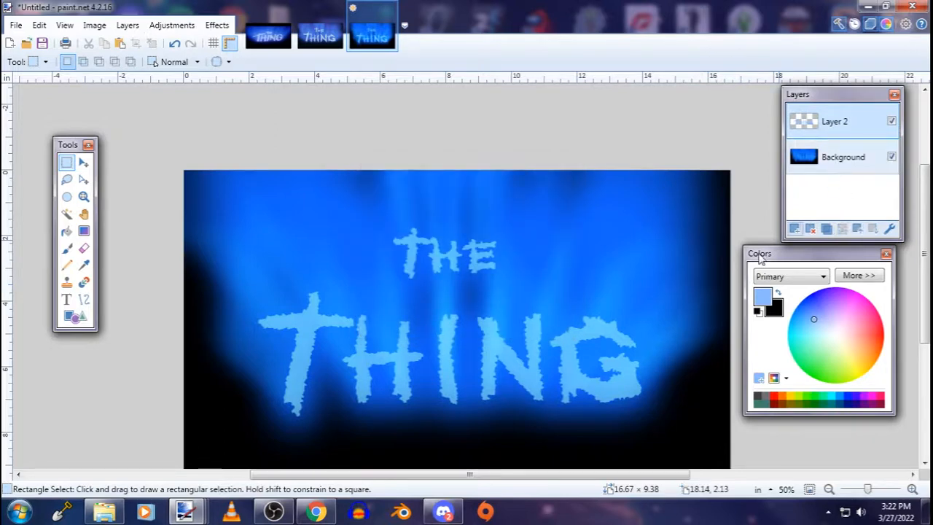
click(172, 26)
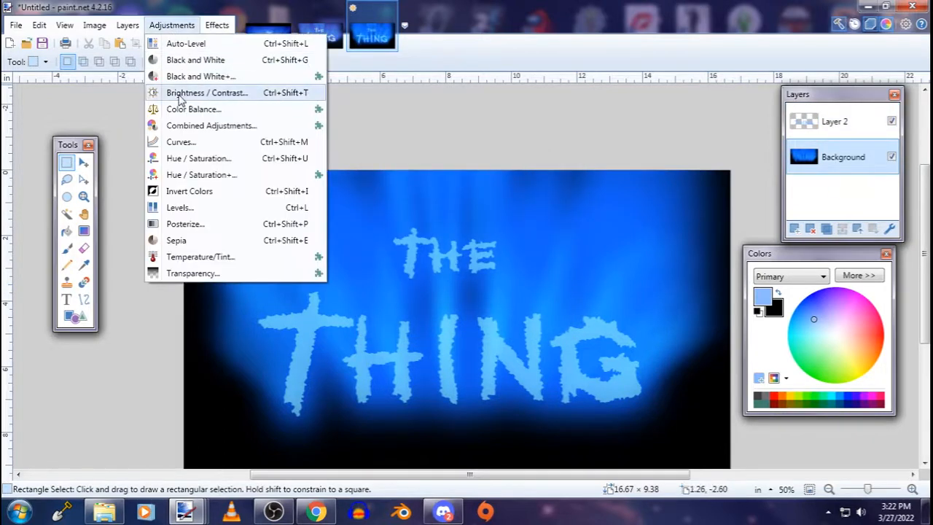
click(182, 156)
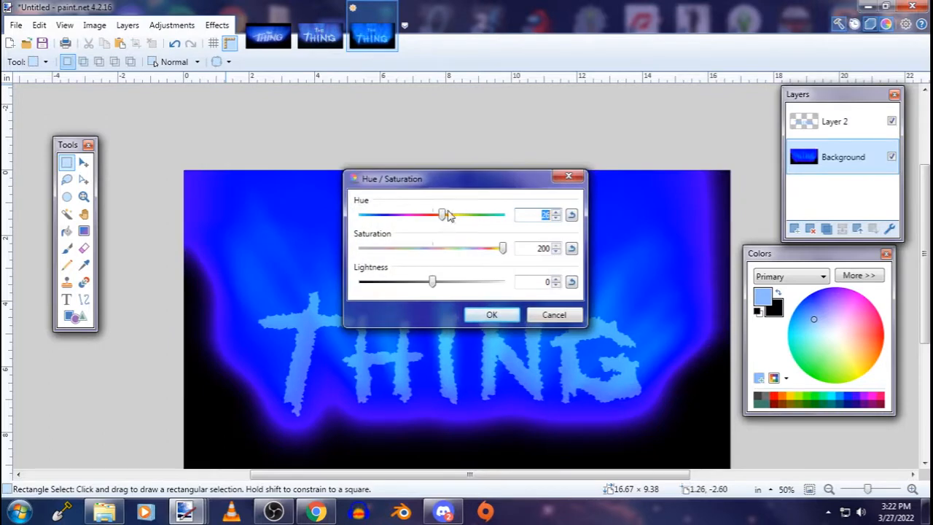
drag(435, 180, 570, 81)
click(710, 152)
click(708, 118)
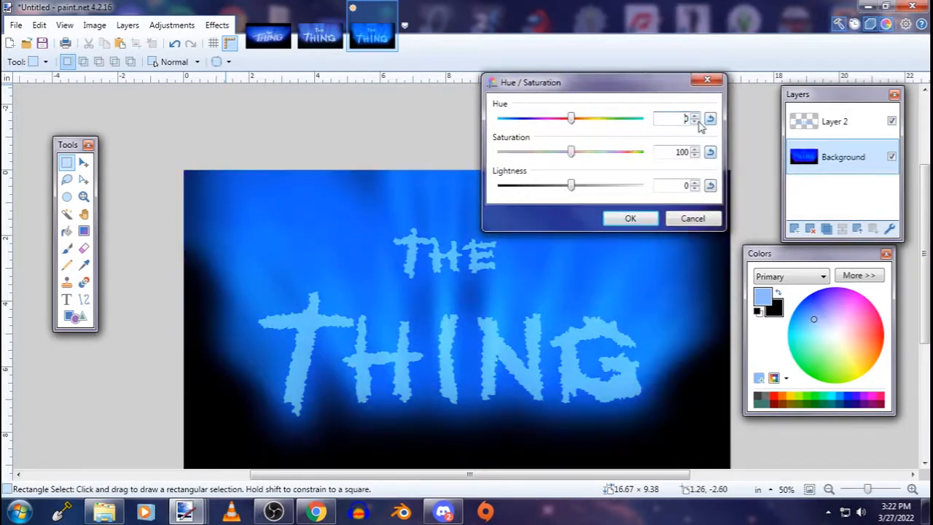
drag(570, 119, 576, 121)
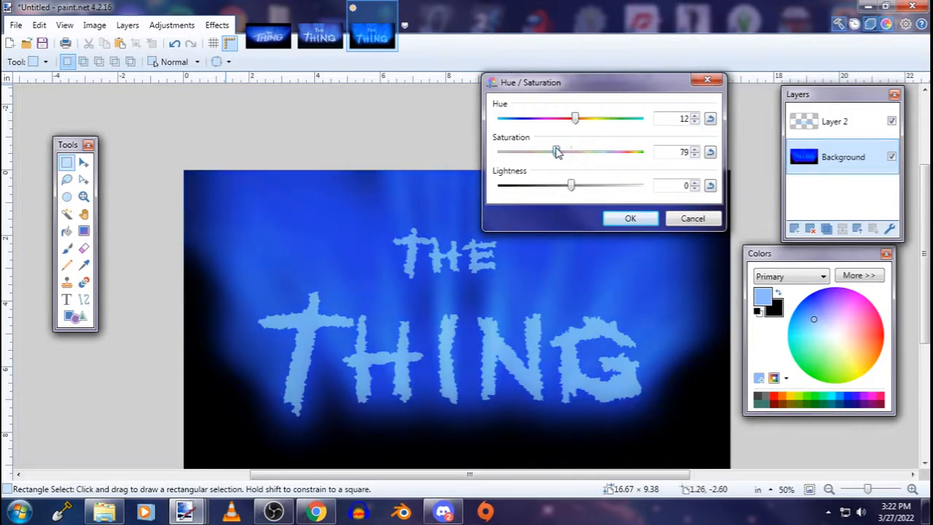
drag(571, 187, 560, 187)
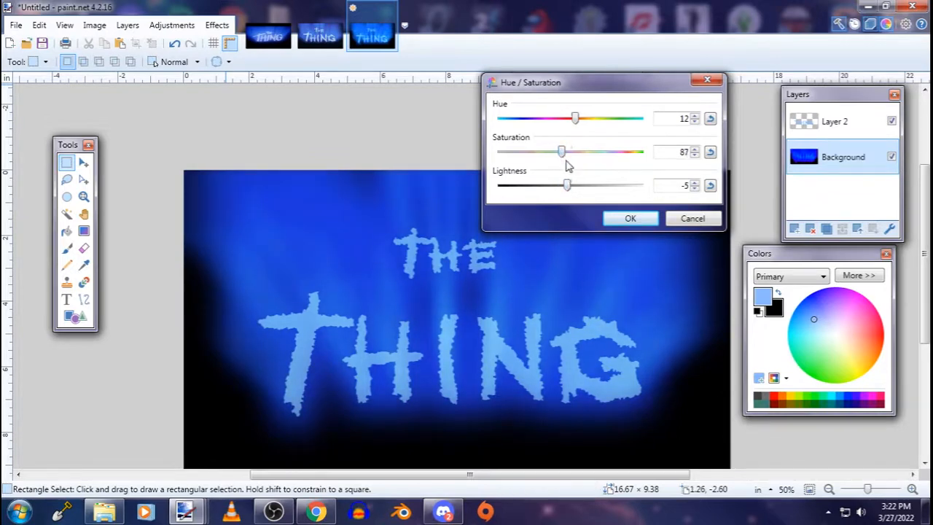
click(627, 219)
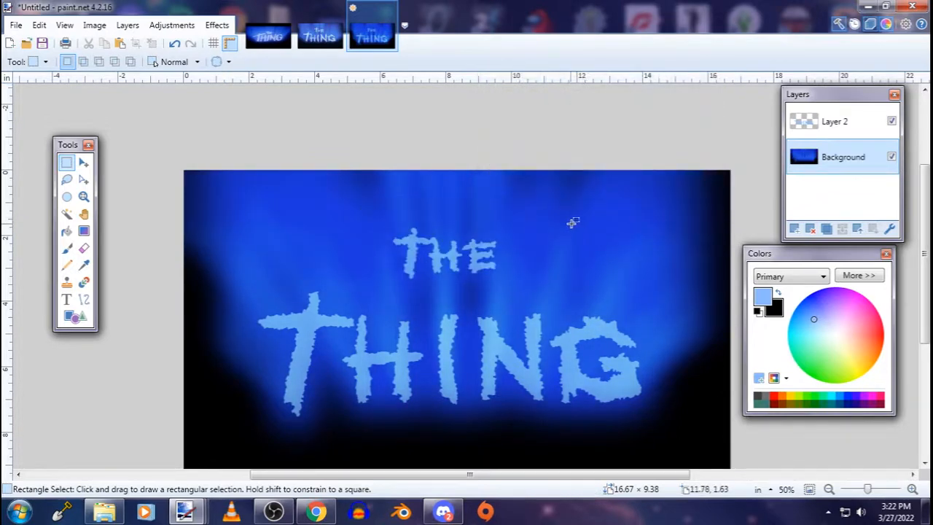
Raise the top lettering layer's opacity to 164 and merge it down into the Background layer
click(820, 124)
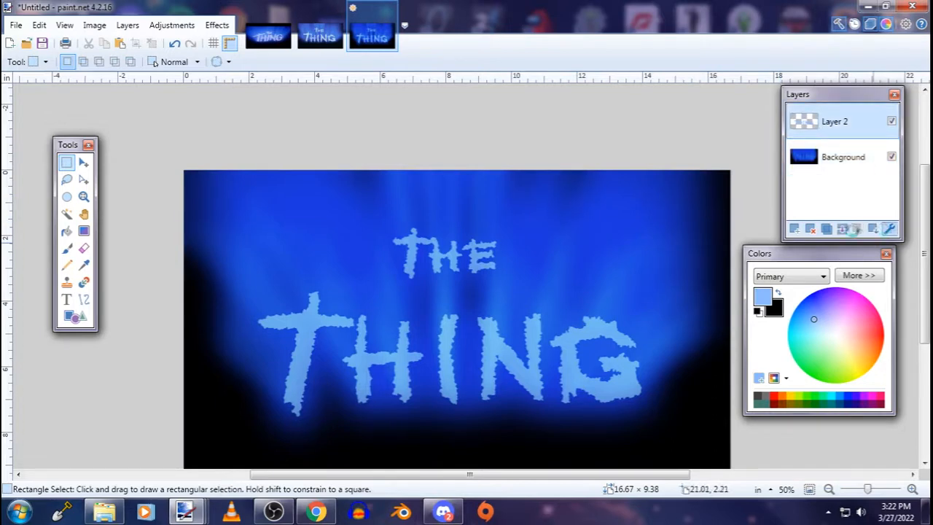
click(888, 229)
drag(447, 292, 459, 291)
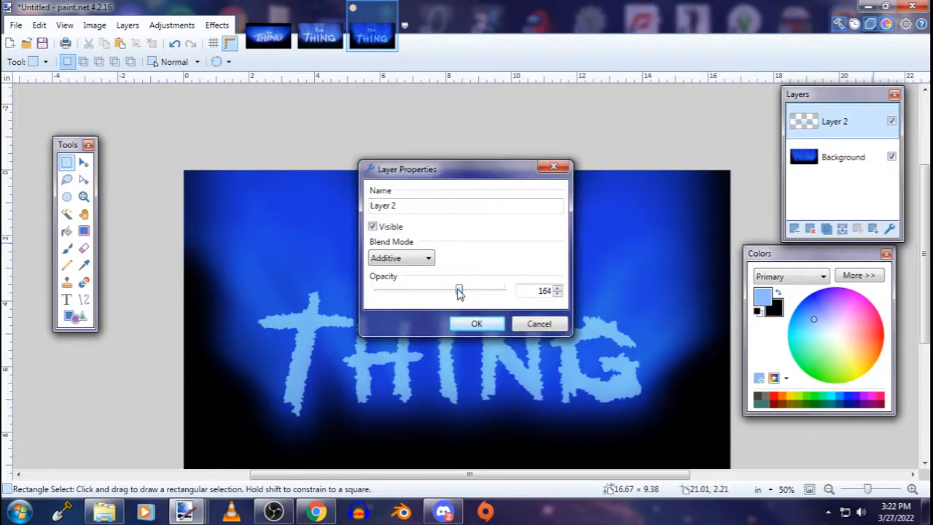
click(477, 324)
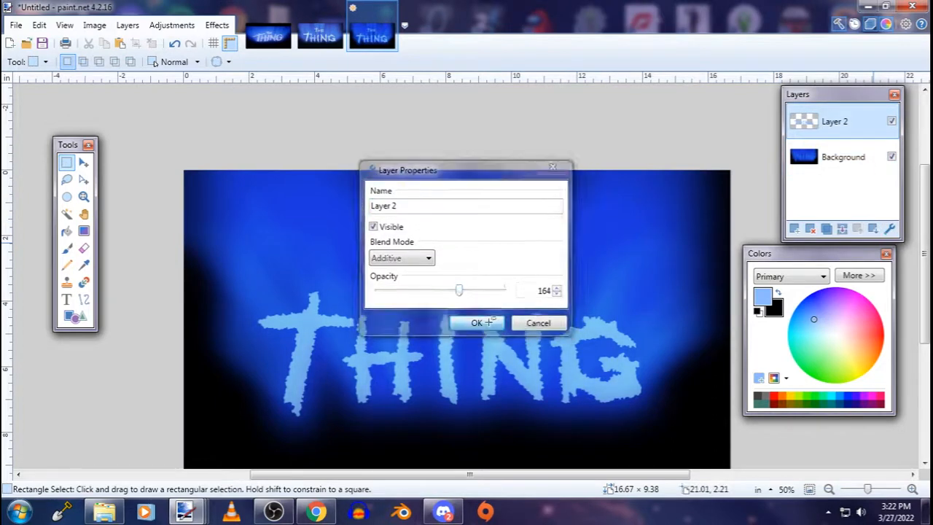
click(841, 228)
scroll(656, 228, down, 3)
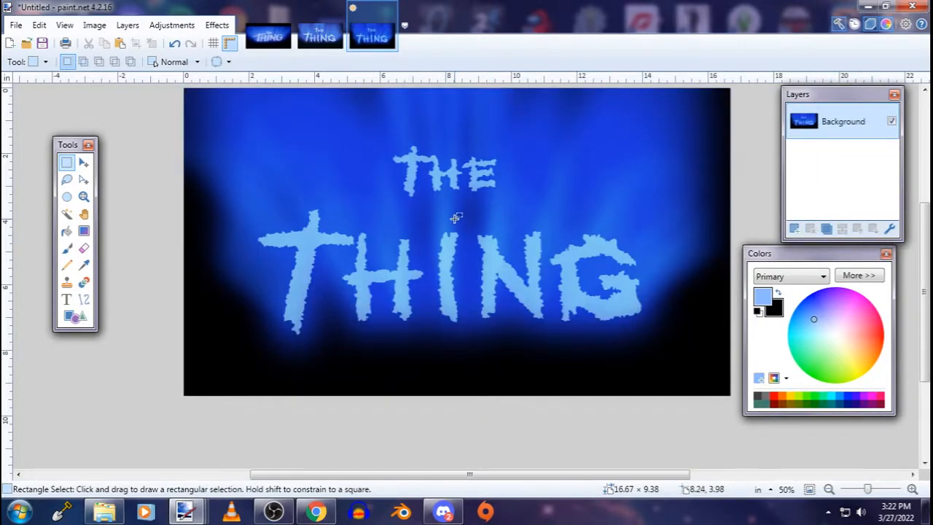
Compare with the first open logo image, then recolour the flattened logo with Hue / Saturation at hue -14, saturation 92 and lightness -3
click(270, 38)
click(373, 40)
click(161, 26)
click(197, 158)
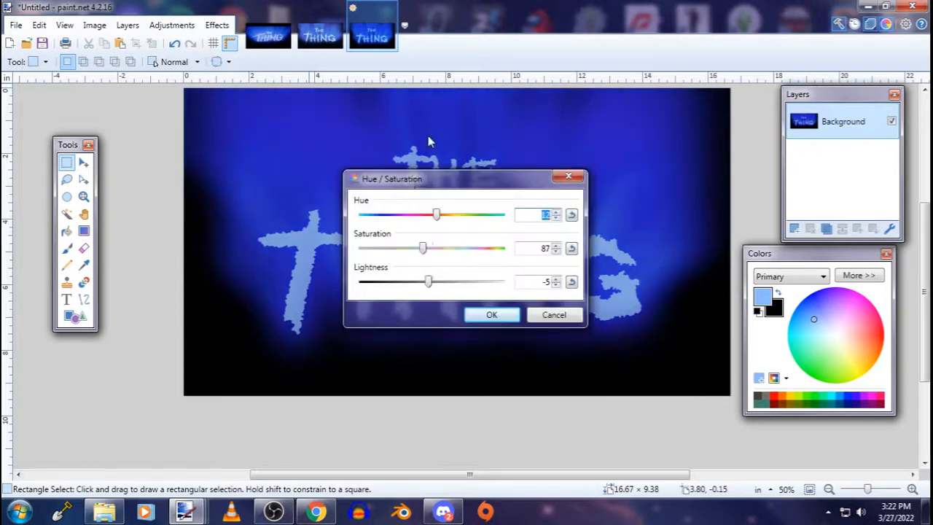
drag(418, 178, 479, 233)
click(632, 301)
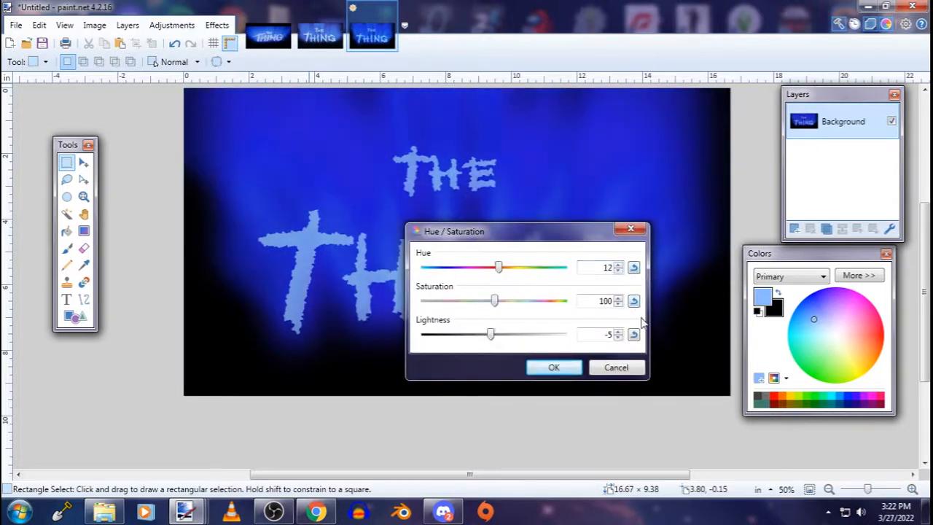
click(633, 334)
drag(497, 340, 503, 335)
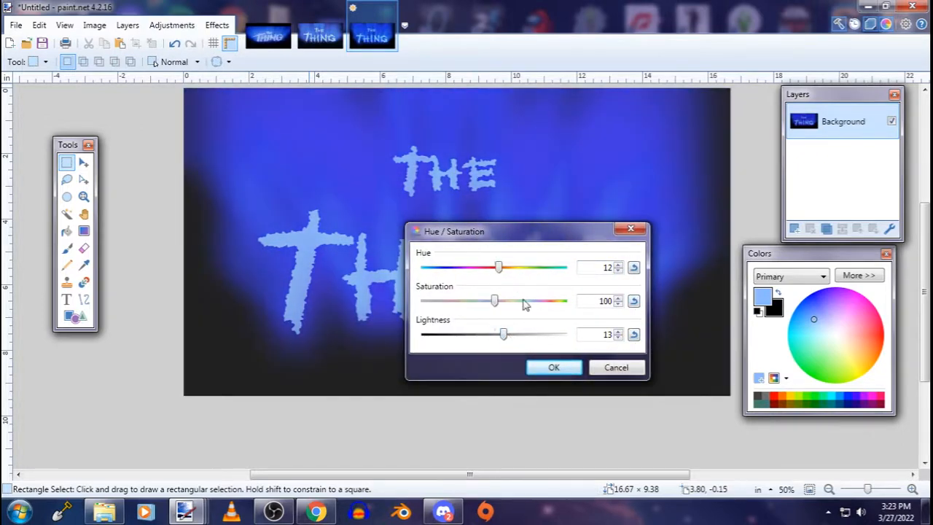
drag(499, 267, 485, 270)
click(633, 268)
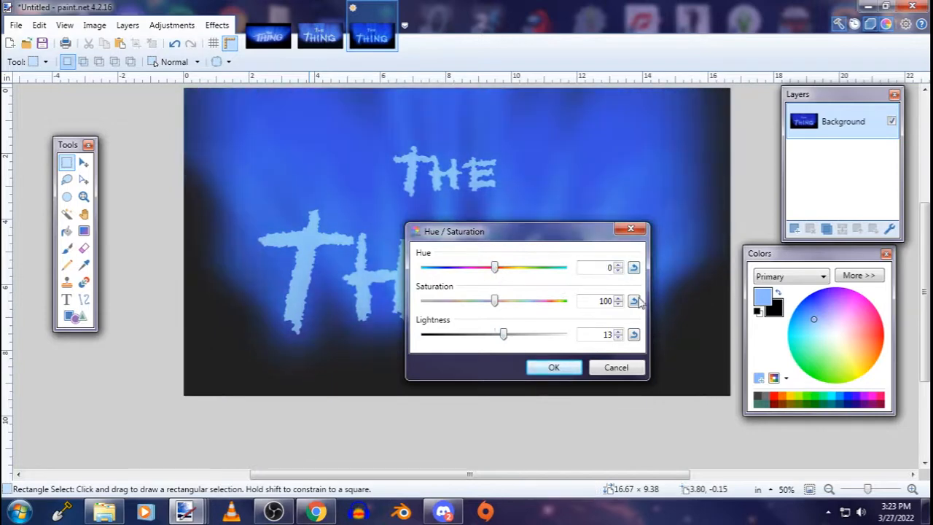
click(633, 334)
drag(493, 269, 487, 270)
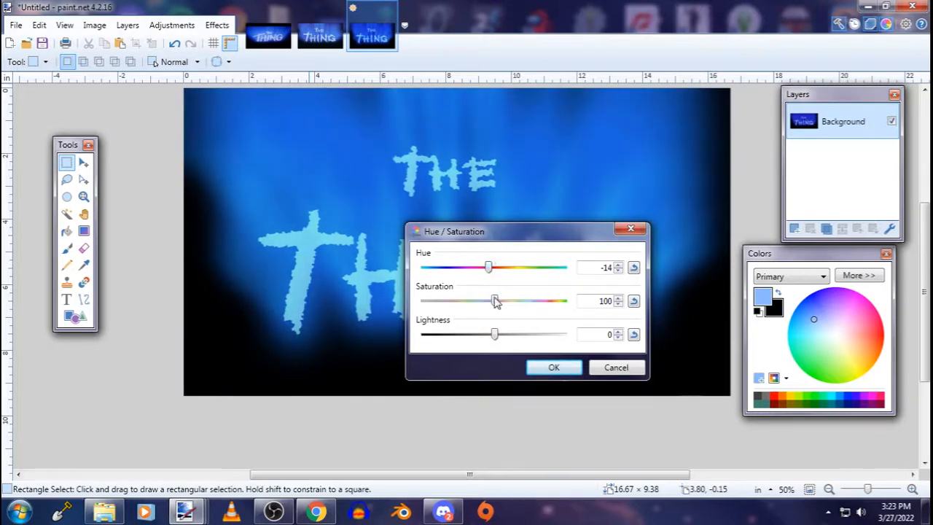
drag(494, 302, 490, 303)
drag(498, 334, 496, 335)
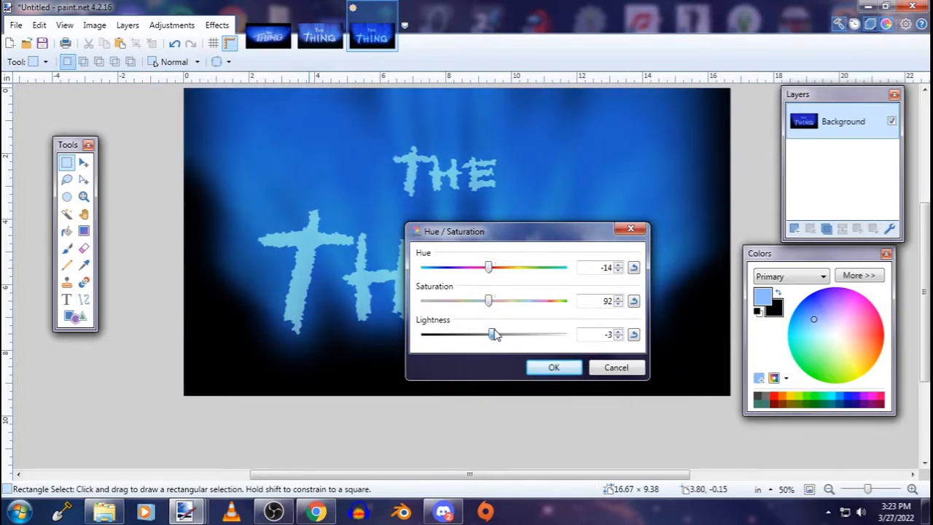
click(554, 368)
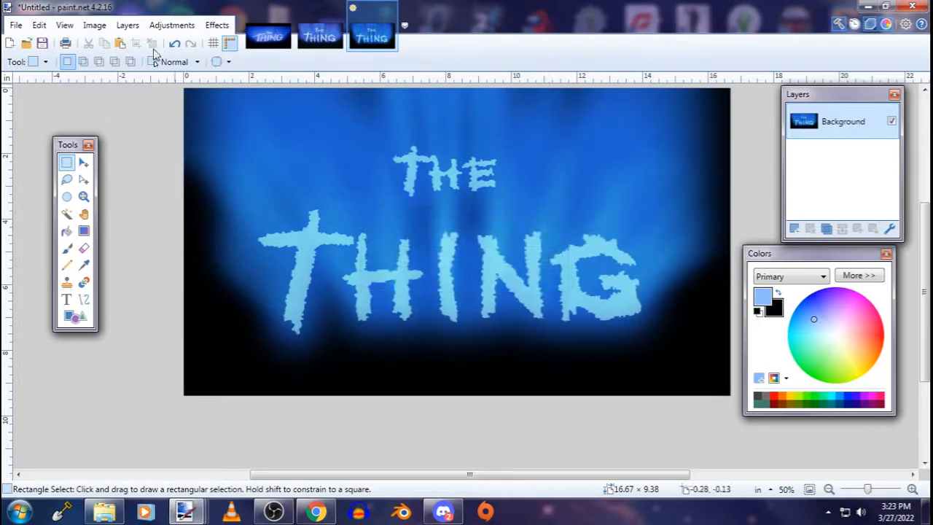
Darken and soften the flattened logo by setting brightness to -17 and contrast to -13
click(169, 26)
click(211, 92)
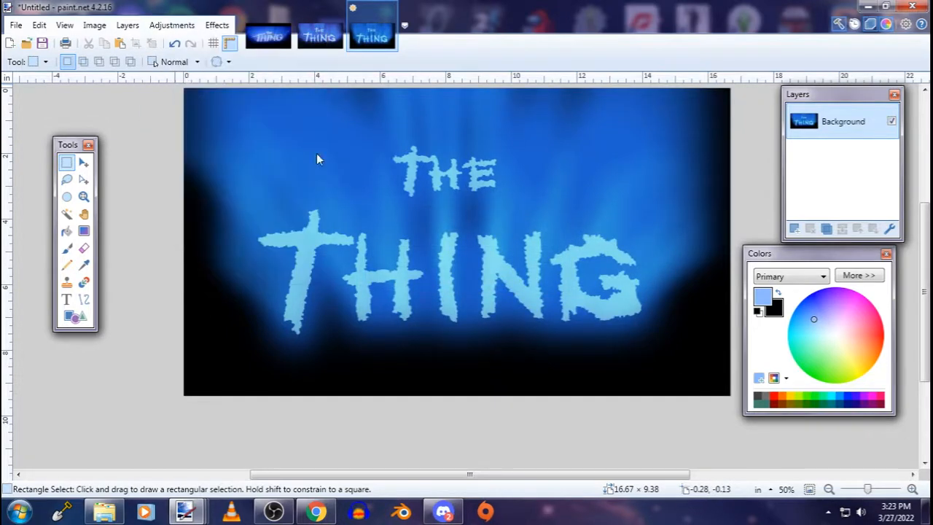
drag(570, 316, 558, 316)
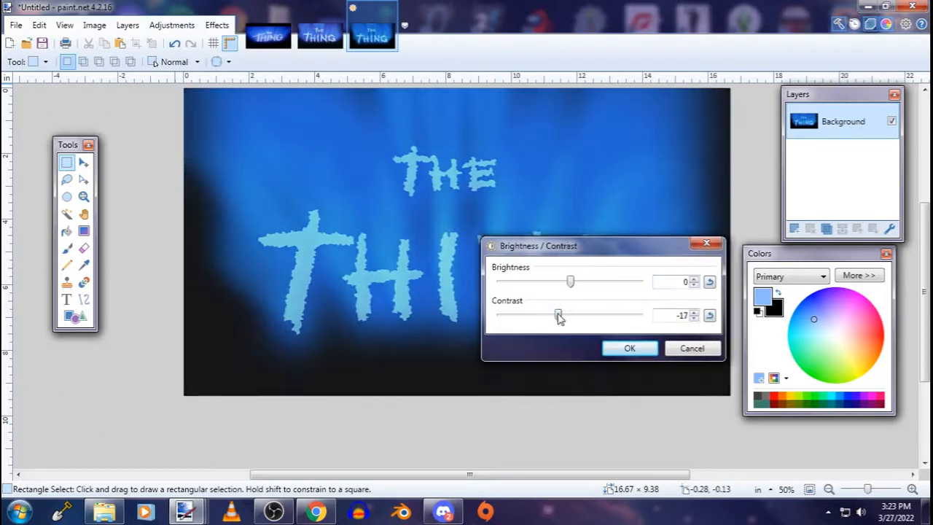
drag(571, 284, 559, 283)
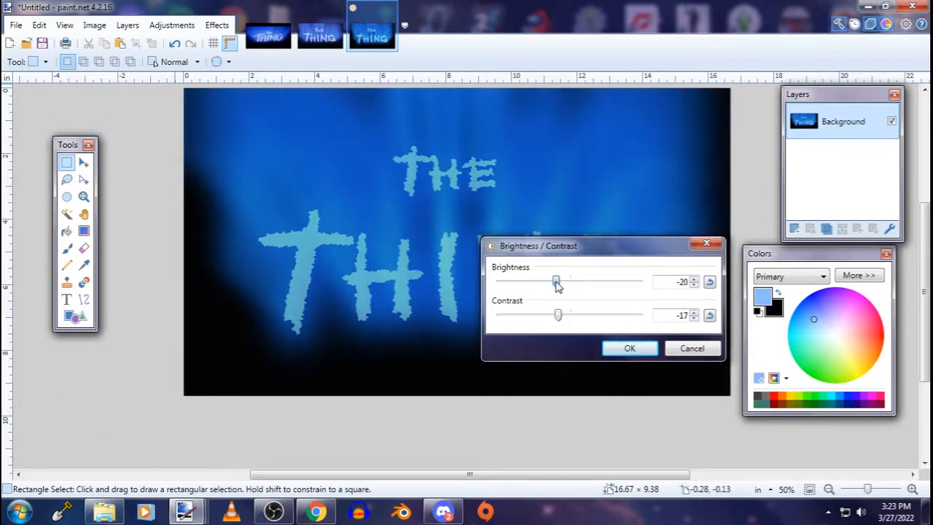
drag(553, 283, 557, 283)
drag(558, 316, 561, 318)
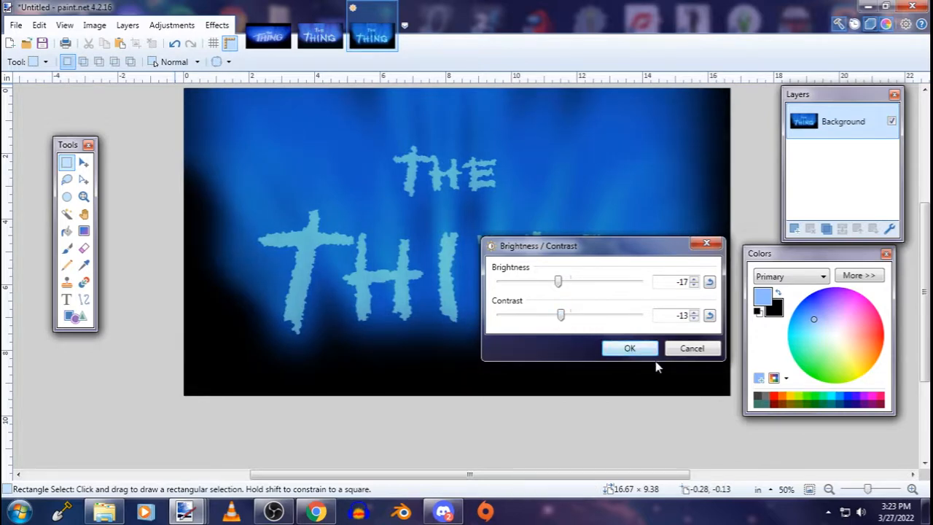
click(629, 348)
Examine the finished logo, checking the rough lettering edges up close and the whole composition at 50% zoom
scroll(589, 339, up, 2)
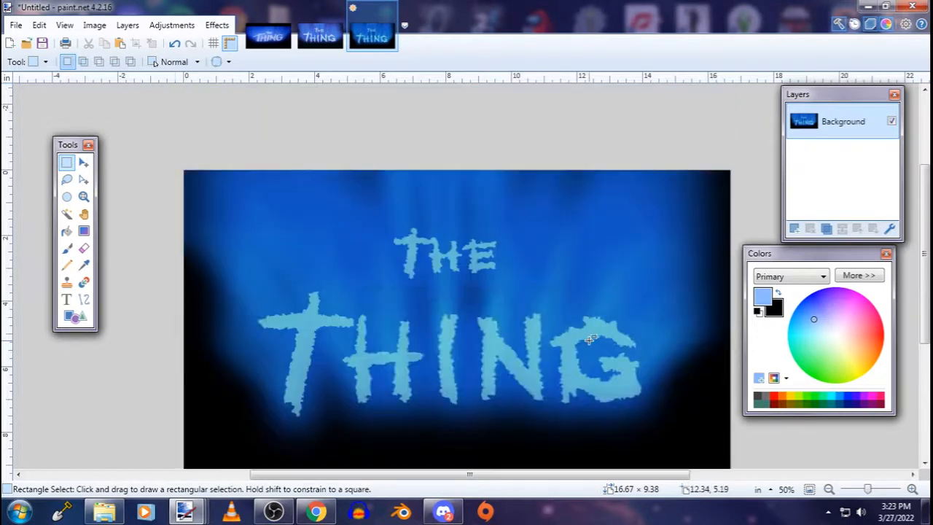
scroll(589, 338, down, 2)
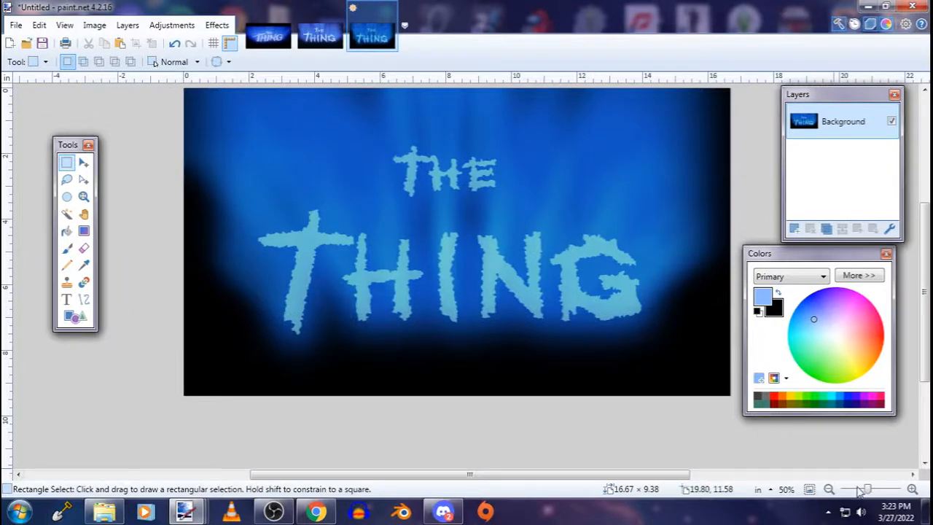
key(ctrl+plus)
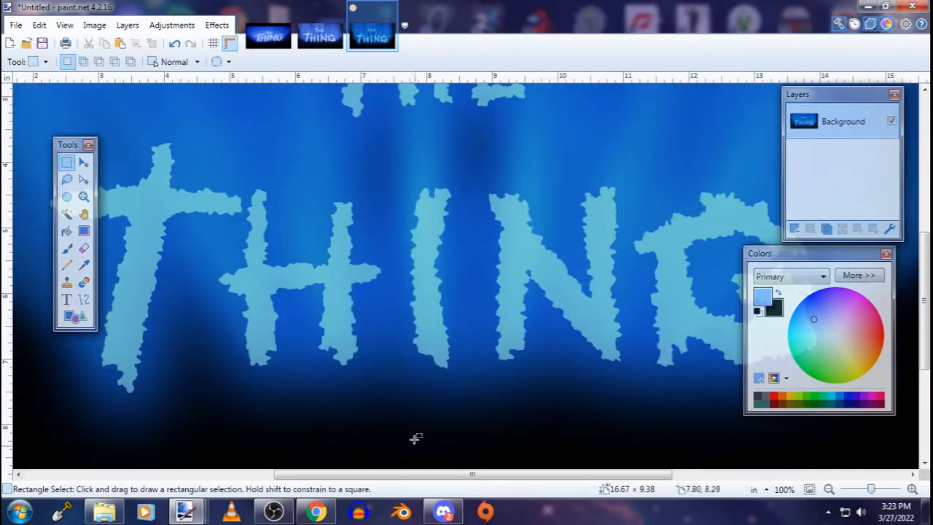
drag(410, 474, 366, 475)
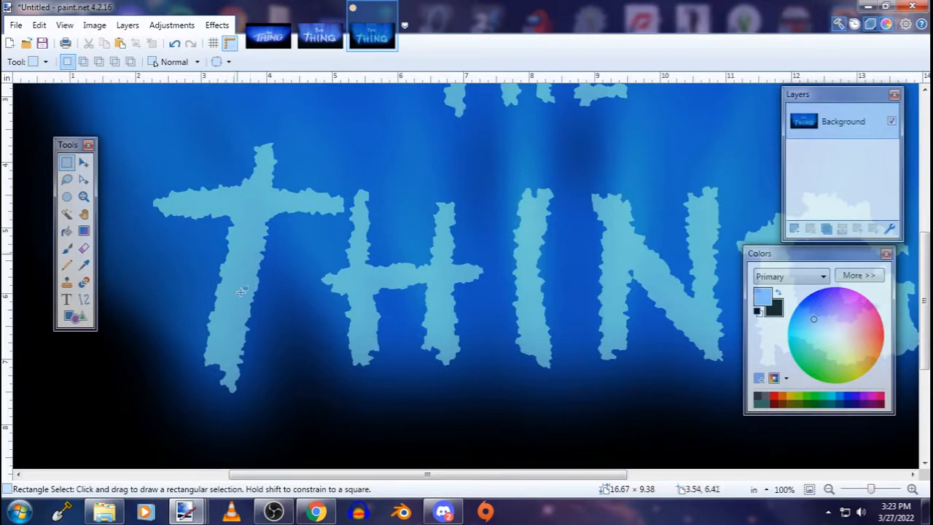
scroll(342, 302, up, 3)
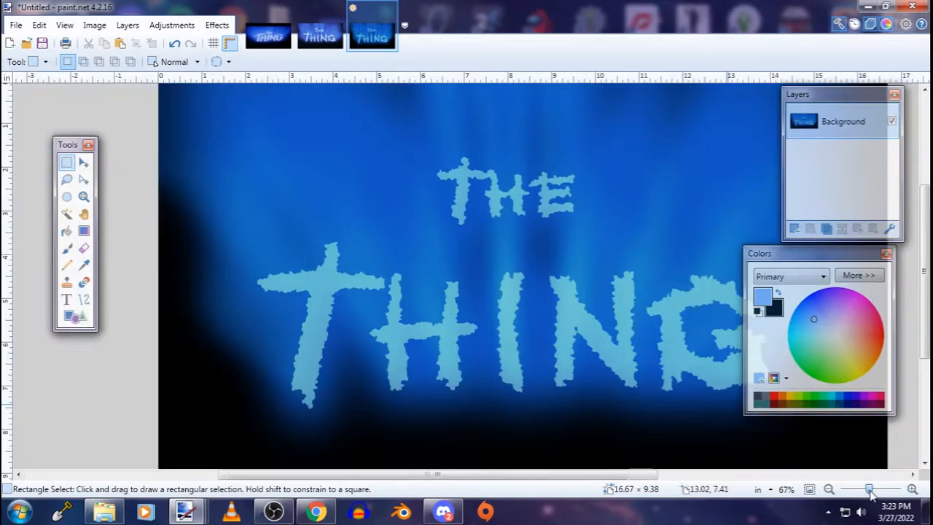
click(870, 489)
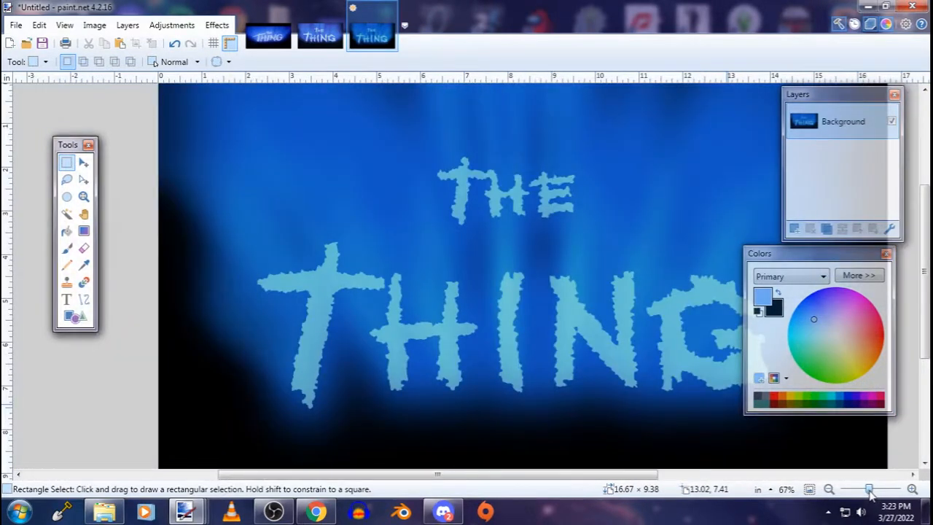
drag(871, 493, 868, 494)
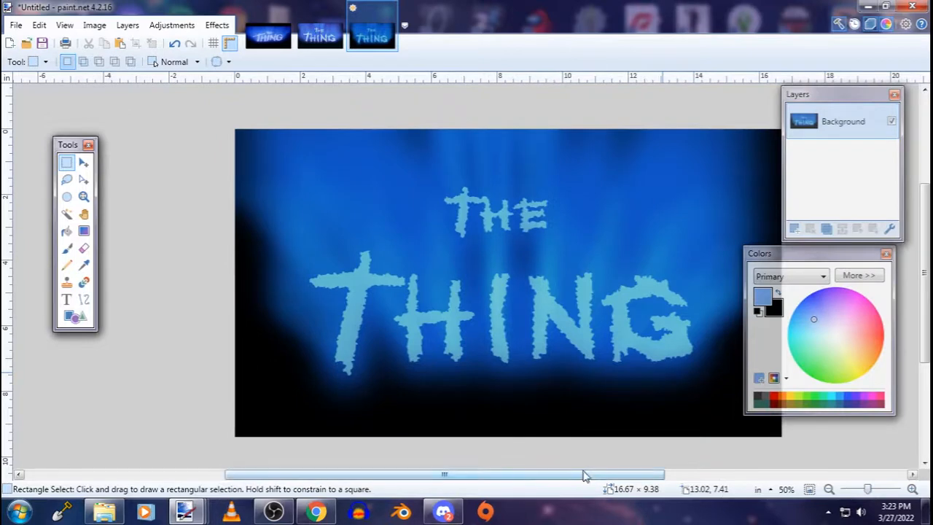
drag(584, 475, 615, 475)
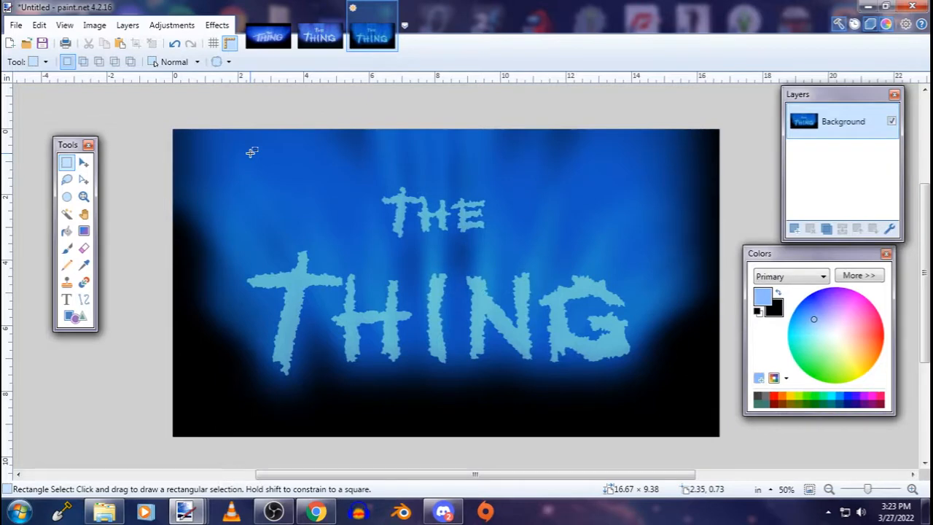
Resize the whole image to 160 x 90 pixels with Nearest Neighbor resampling, keeping the aspect ratio
click(99, 26)
click(115, 59)
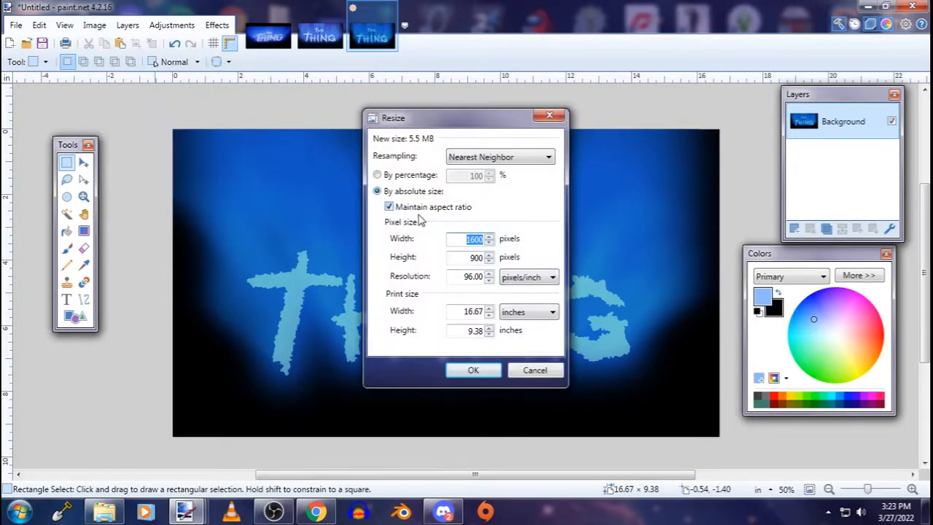
click(550, 157)
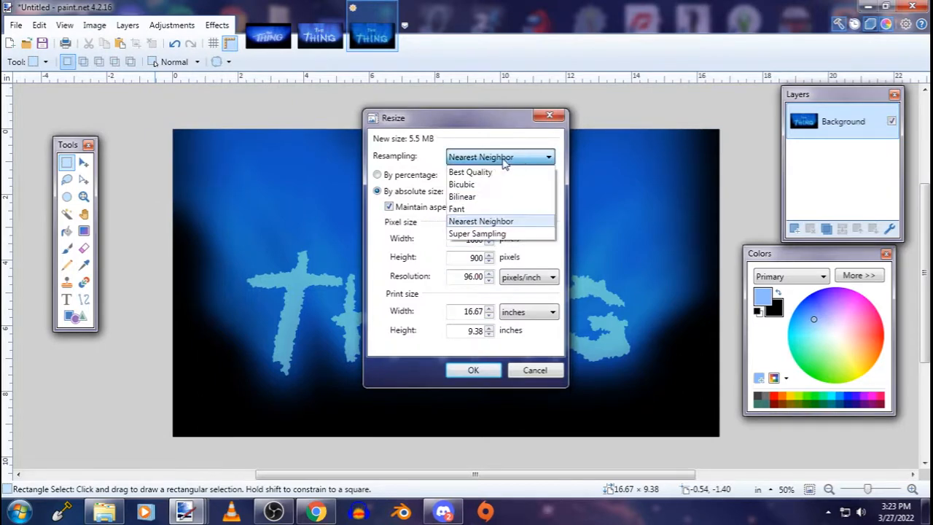
click(474, 217)
text(160)
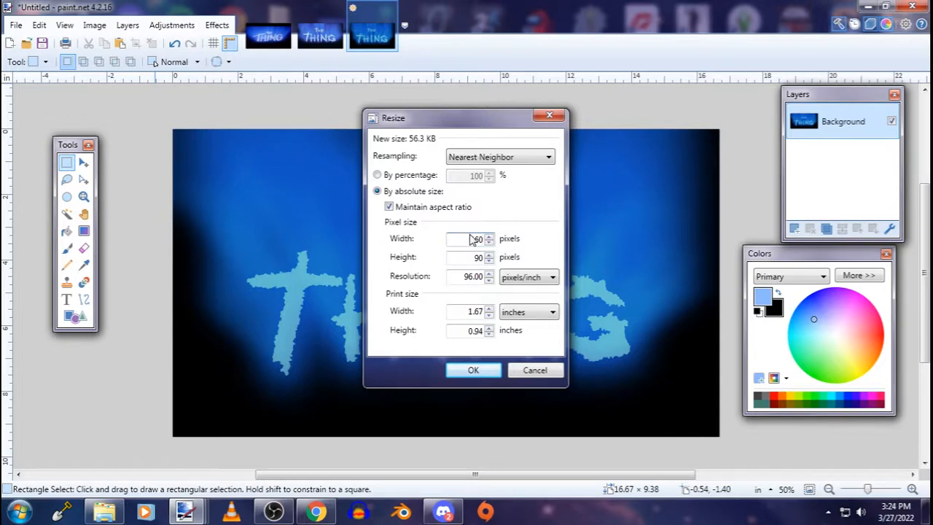
click(475, 258)
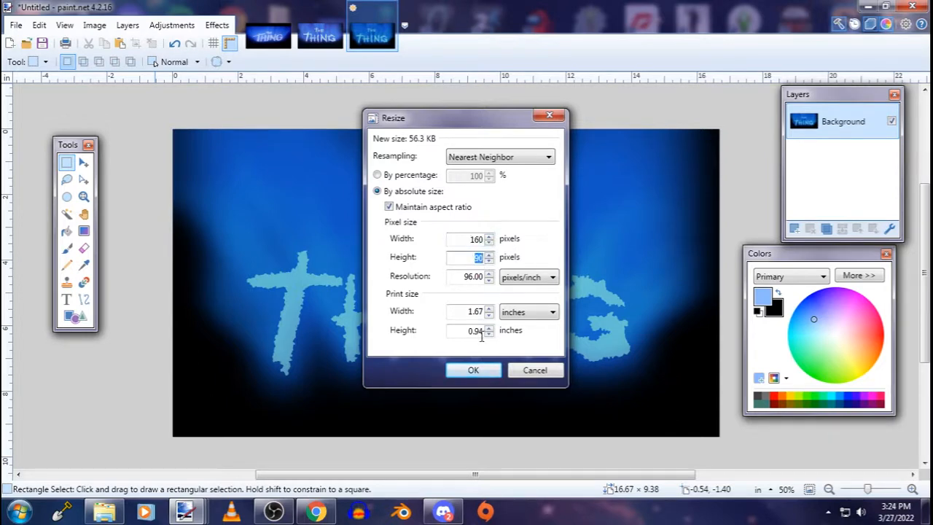
click(472, 369)
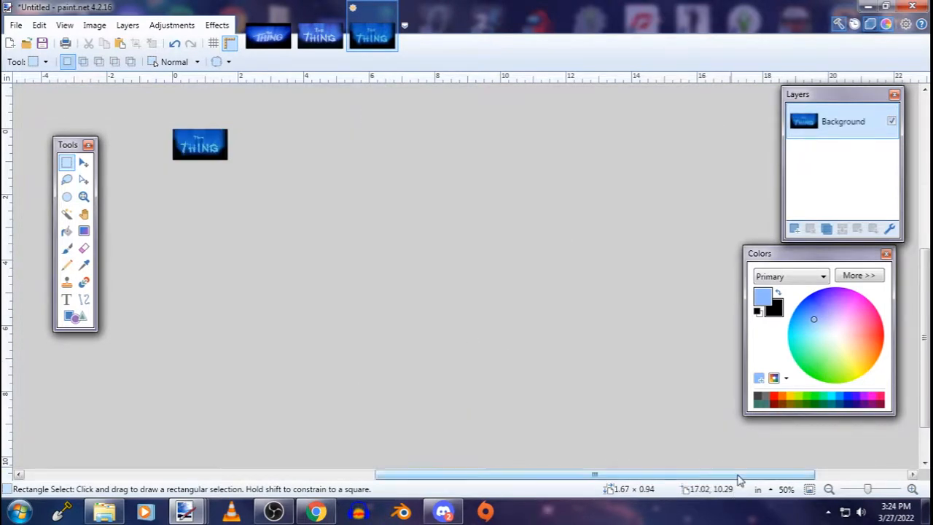
Set up the Quantize effect on the shrunken logo with the Median Cut algorithm and a dithering level of 0
mouse_move(870, 489)
mouse_down()
mouse_move(851, 489)
mouse_move(874, 488)
mouse_up()
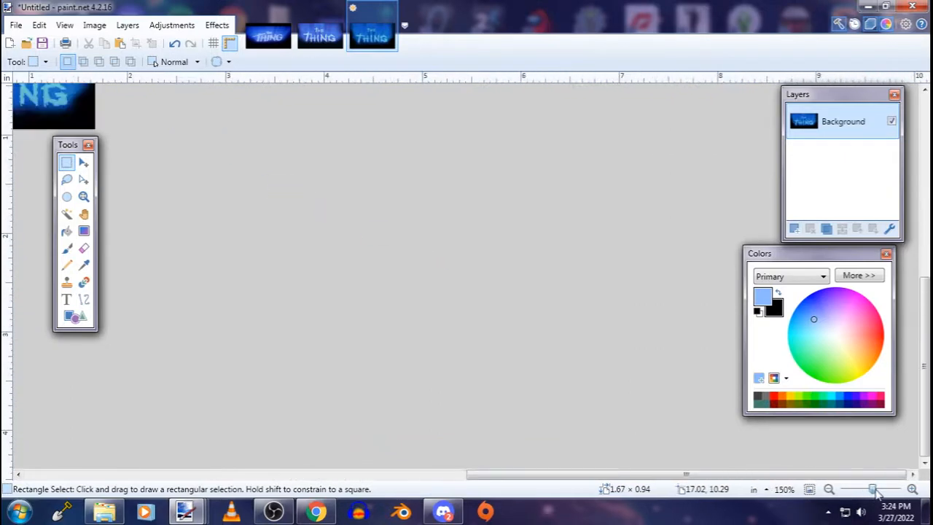
scroll(514, 402, up, 3)
drag(517, 474, 311, 468)
drag(872, 489, 878, 492)
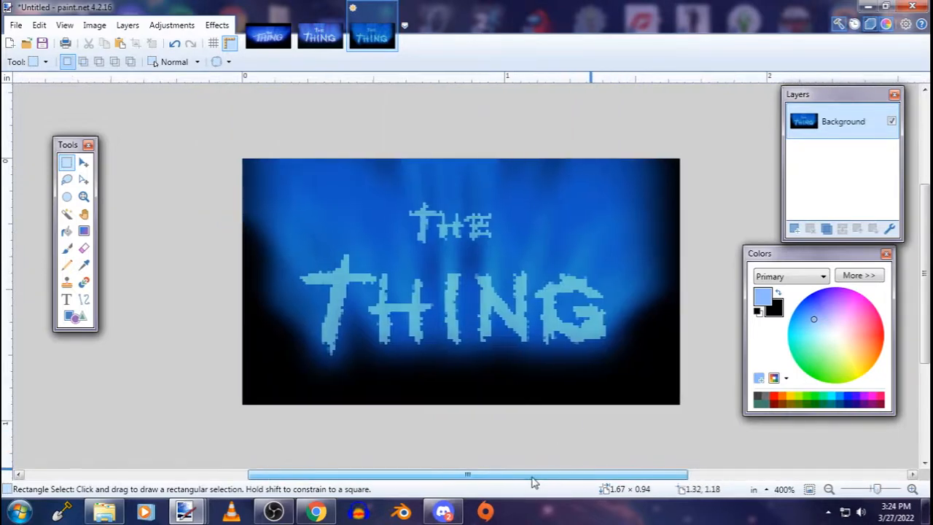
click(94, 25)
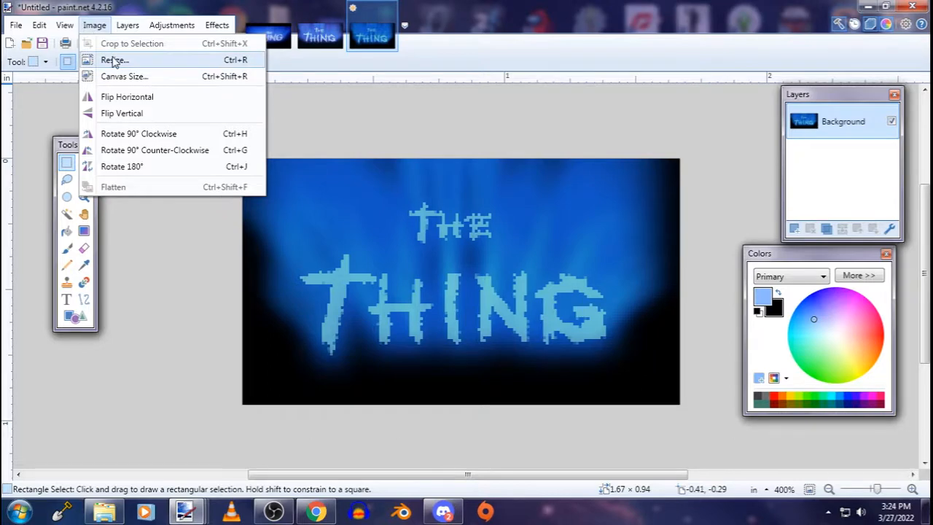
click(66, 169)
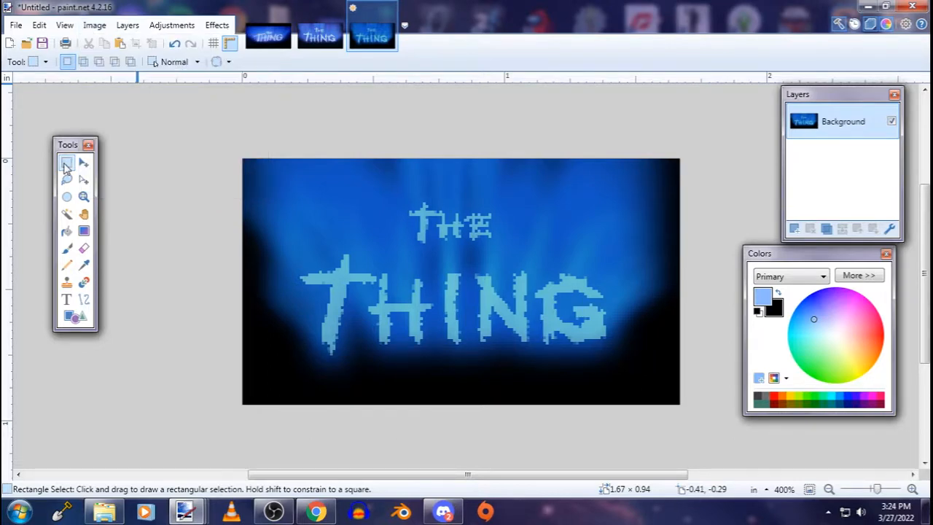
click(228, 26)
mouse_move(243, 117)
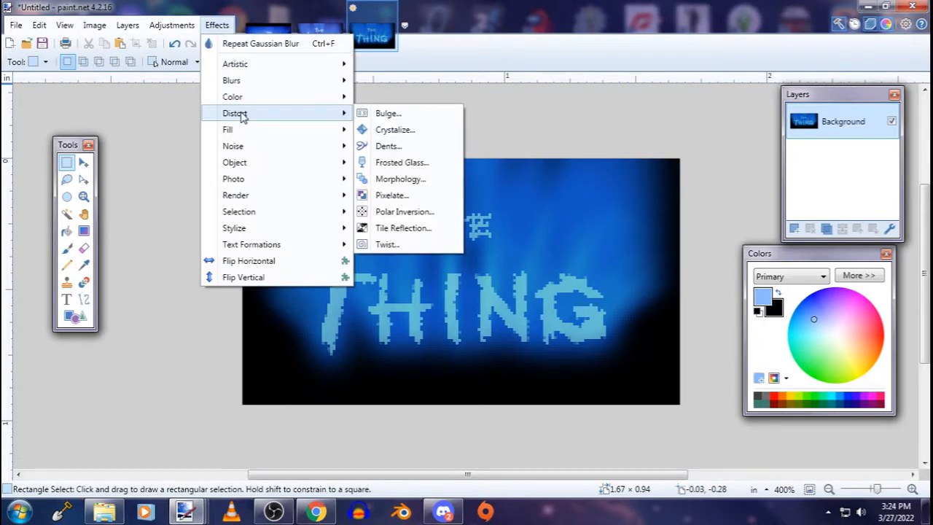
mouse_move(311, 99)
click(408, 96)
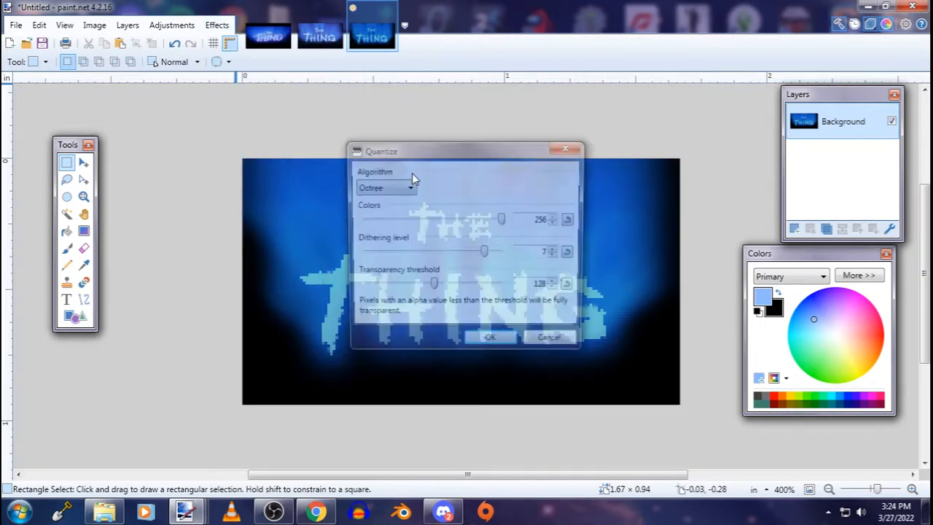
drag(401, 152, 681, 125)
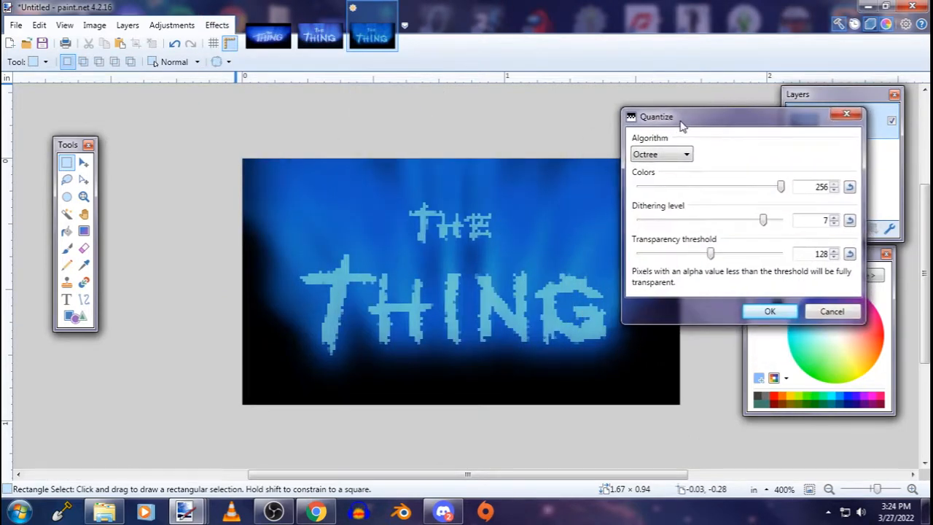
click(660, 154)
click(650, 169)
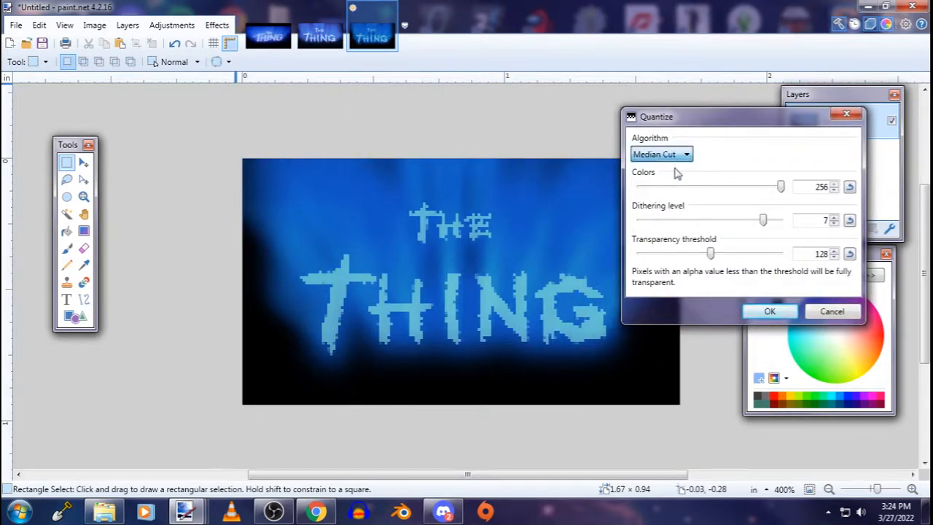
drag(760, 221, 570, 218)
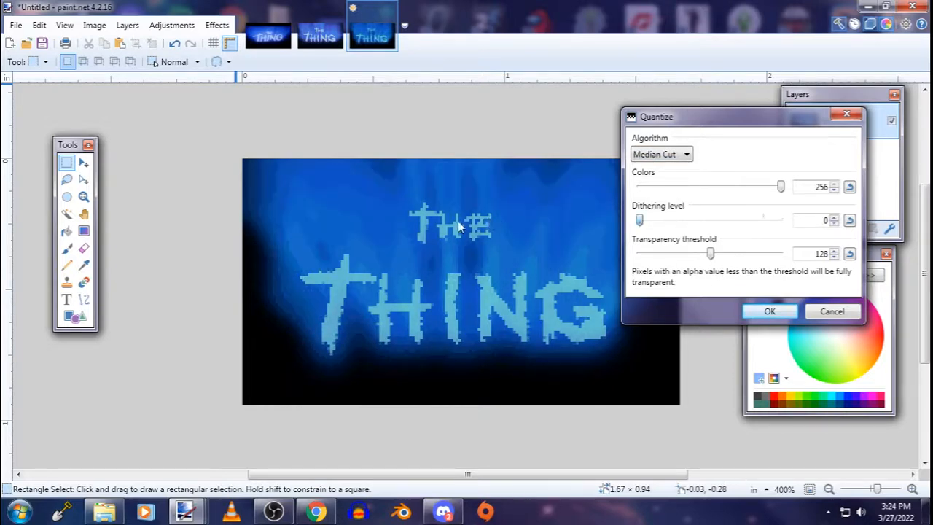
drag(640, 220, 596, 225)
Try the Octree algorithm for comparison and apply Quantize with Median Cut at dithering level 0
click(672, 155)
click(665, 182)
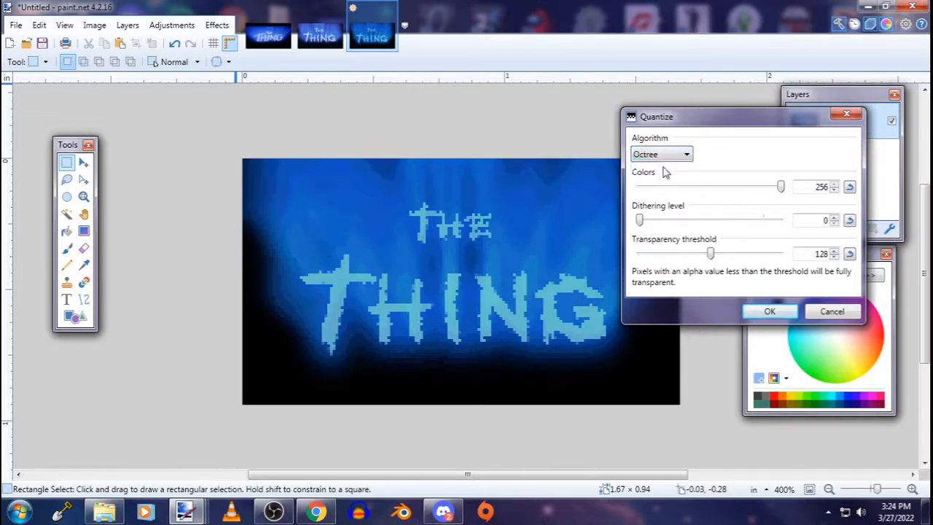
click(680, 220)
click(667, 154)
click(658, 171)
drag(692, 220, 639, 220)
click(769, 311)
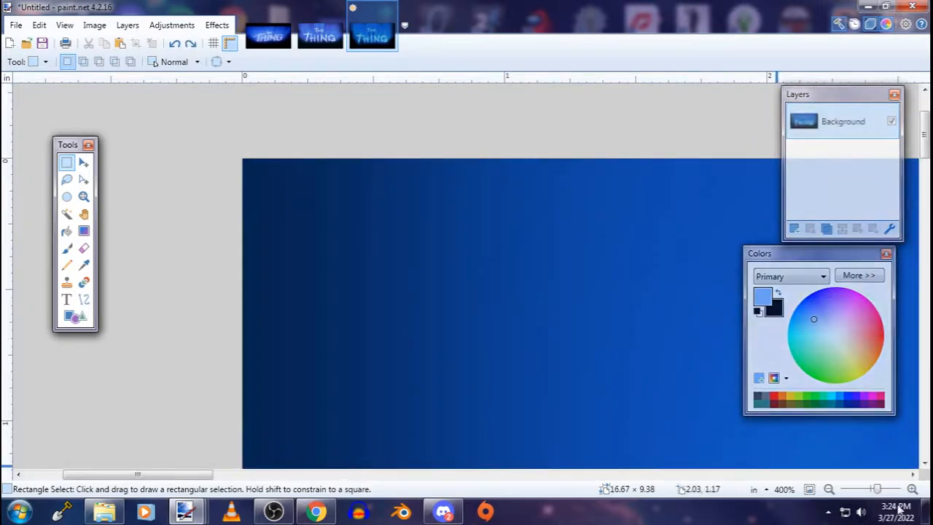
Examine the whole full-size logo at 50% zoom
drag(877, 490, 868, 492)
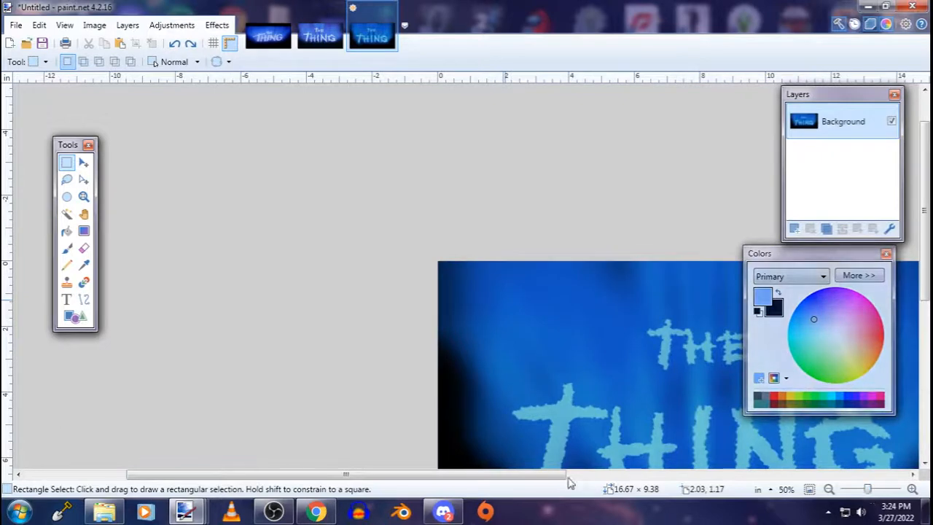
drag(568, 477, 662, 478)
scroll(649, 396, down, 4)
scroll(648, 400, up, 2)
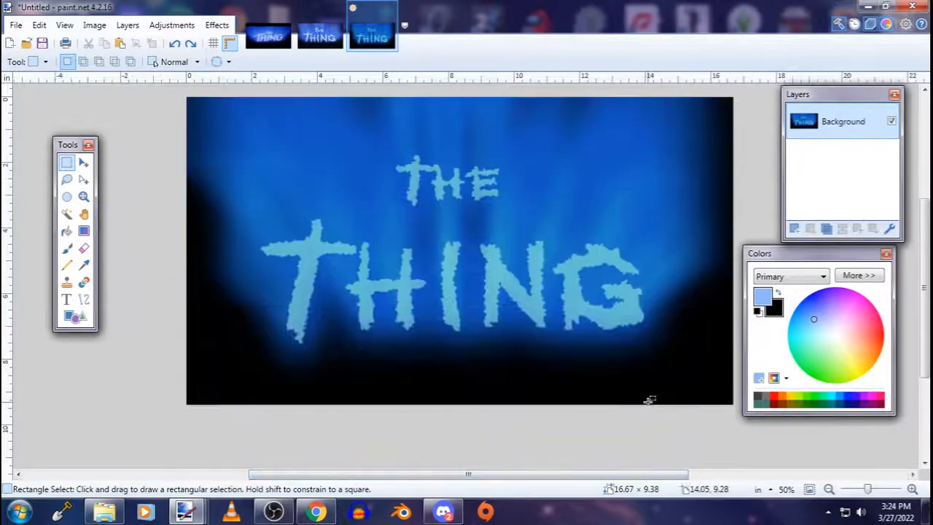